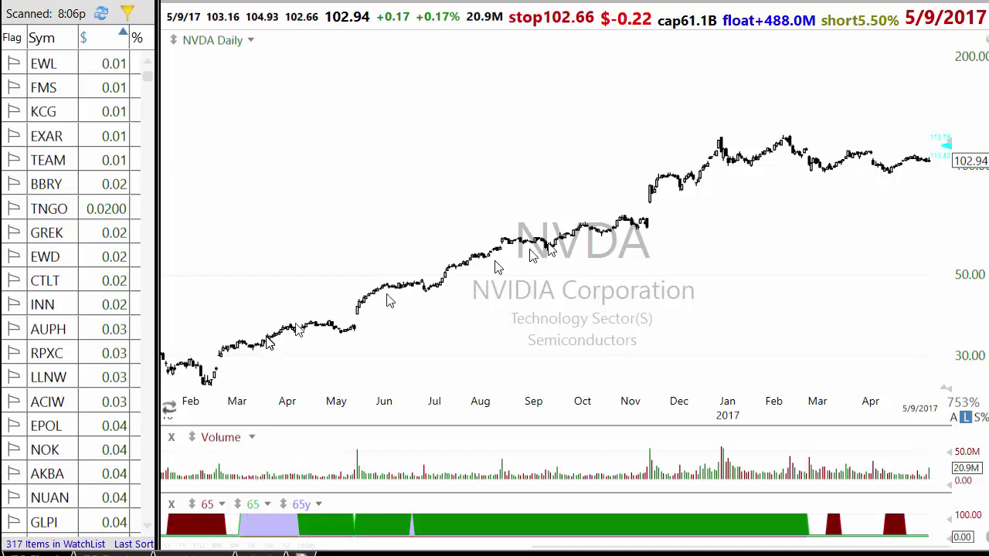
Check the dates and prices at the start of the purple band and the end of the green band on the NVDA indicator
{"action": "left_click", "coordinate": [244, 522]}
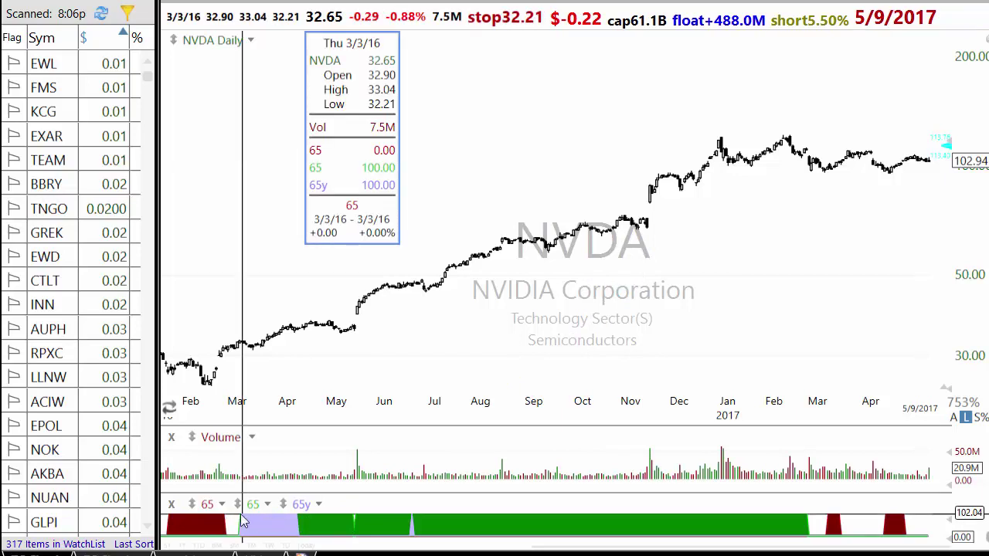
{"action": "left_click", "coordinate": [244, 522]}
{"action": "left_click", "coordinate": [806, 516]}
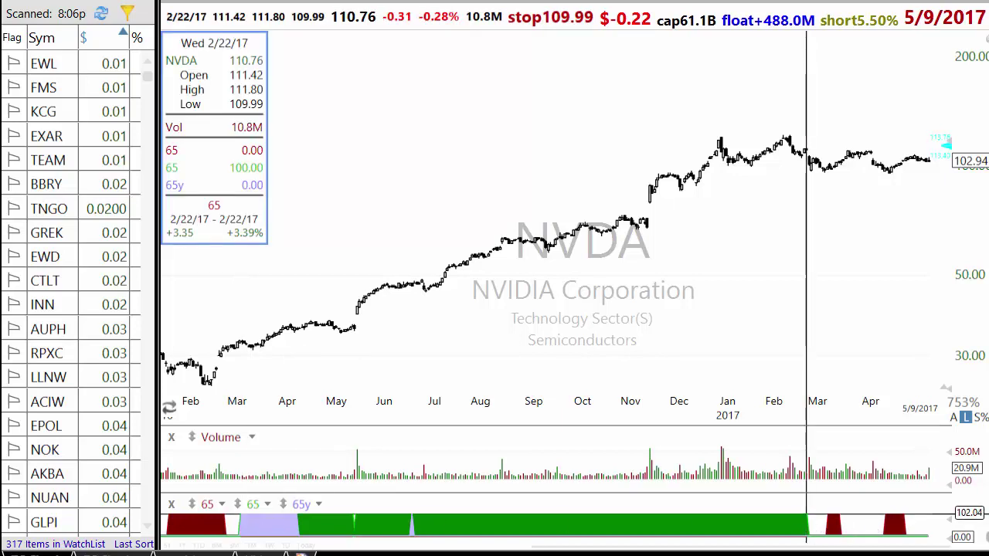
{"action": "left_click", "coordinate": [806, 519]}
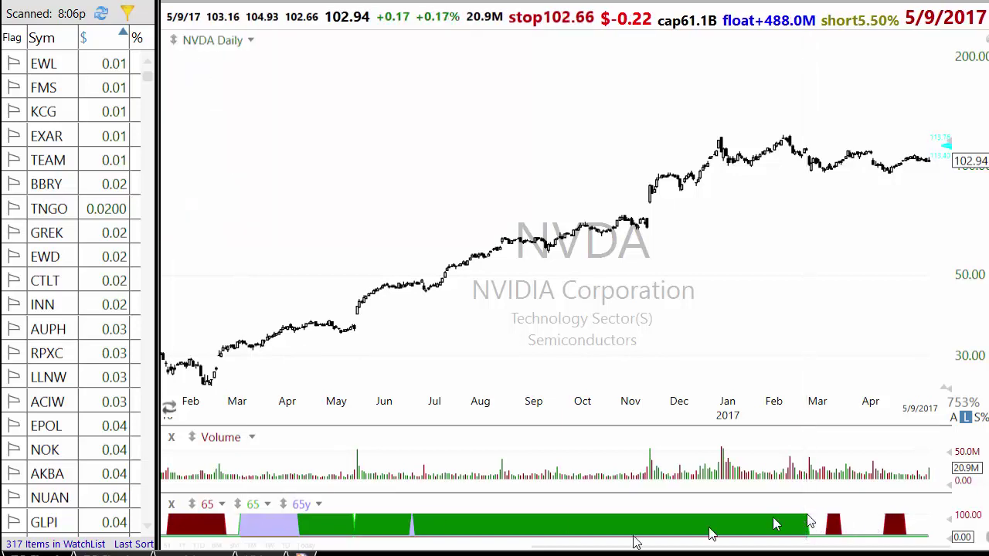
Review the Boolean formula behind the green 65 plot and leave its settings as they are
{"action": "left_click", "coordinate": [267, 505]}
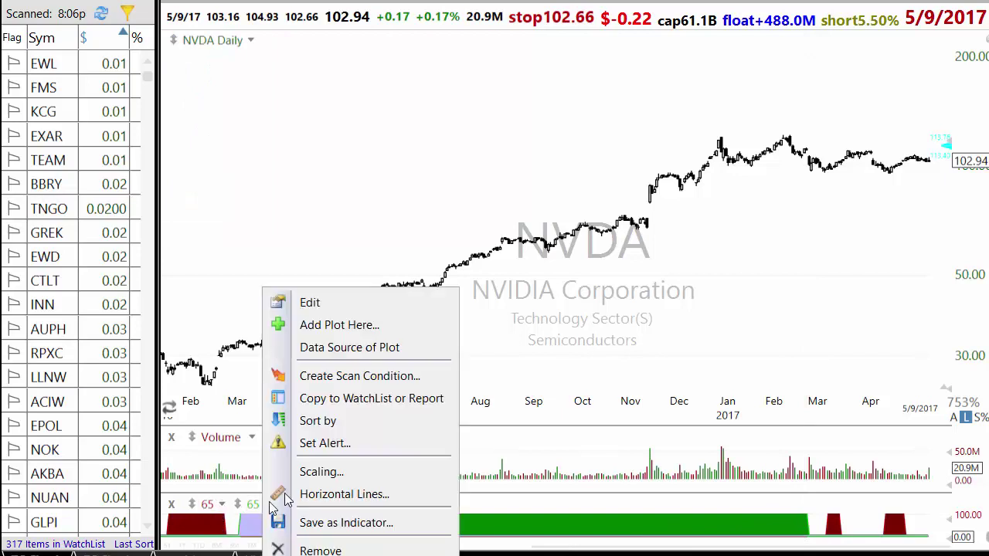
{"action": "left_click", "coordinate": [321, 302]}
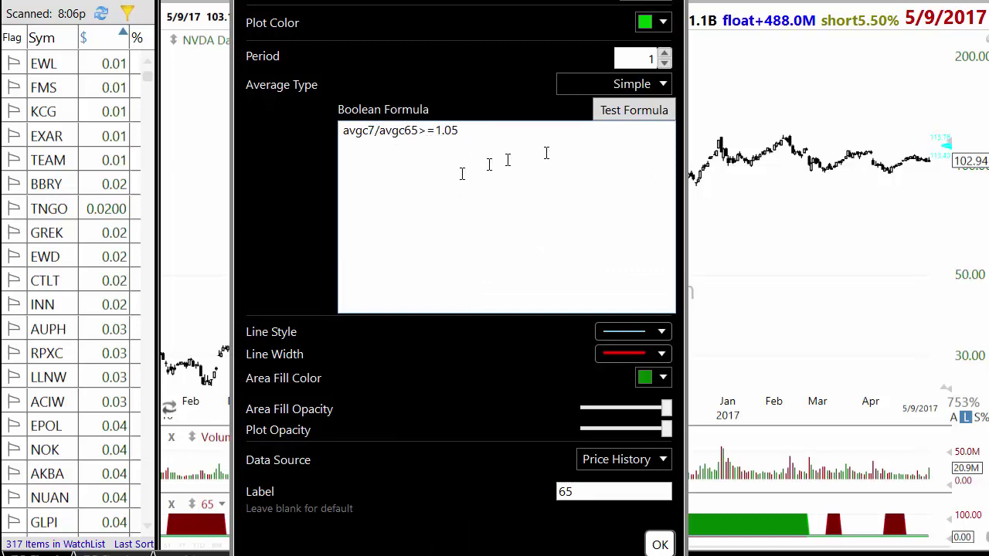
{"action": "left_click", "coordinate": [660, 545]}
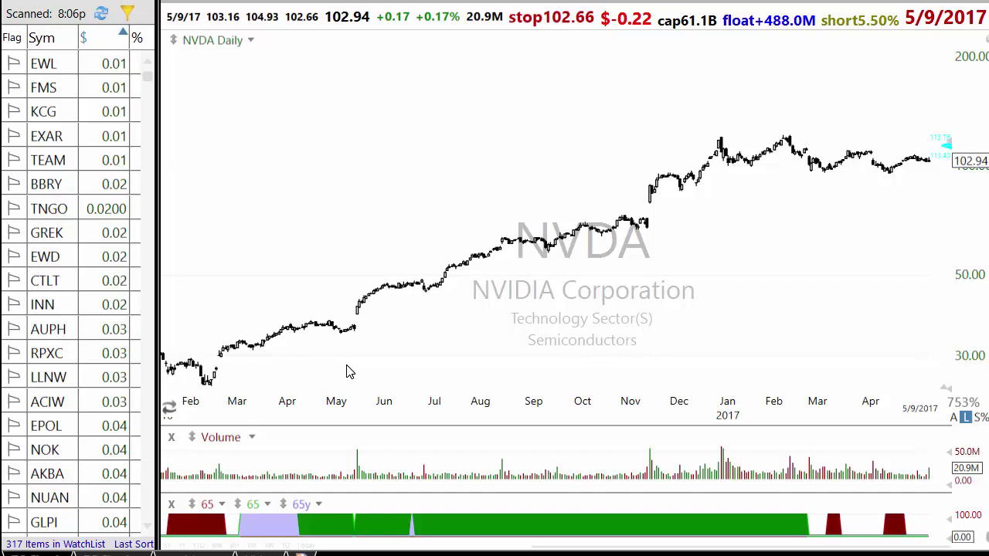
Examine NVDA's daily uptrend against the 65 indicator bands at several time ranges, including the November 2016 gap
{"action": "scroll", "coordinate": [397, 380], "scroll_direction": "up", "scroll_amount": 4}
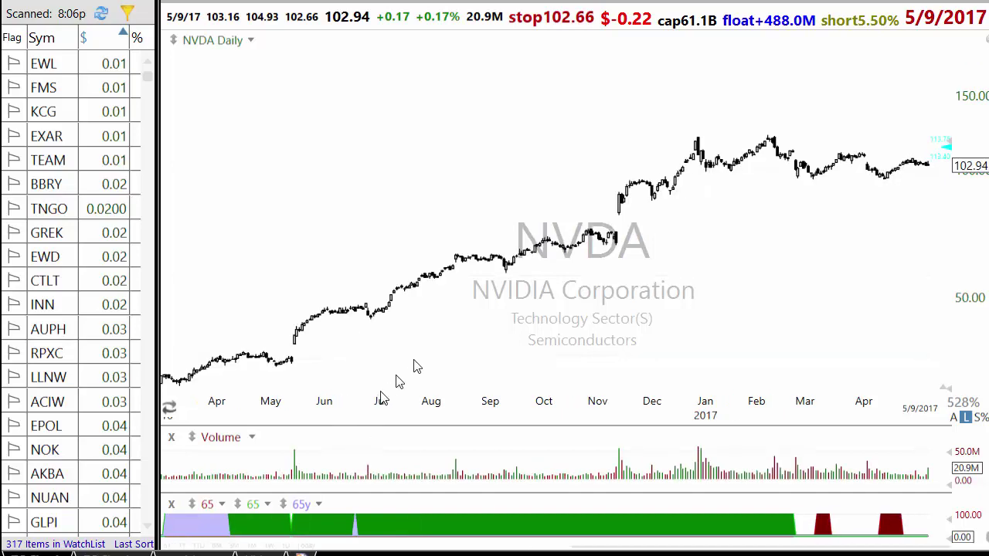
{"action": "scroll", "coordinate": [423, 340], "scroll_direction": "down", "scroll_amount": 4}
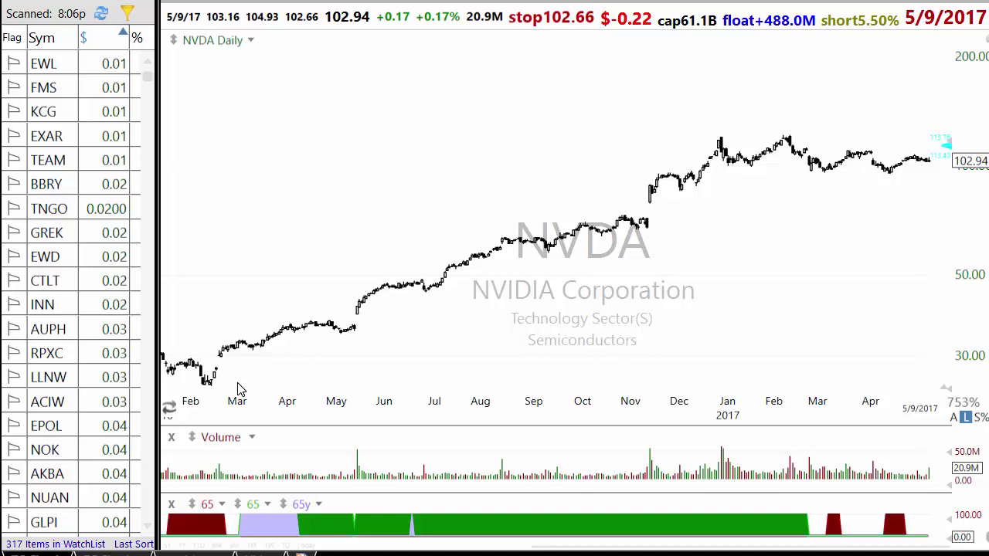
{"action": "scroll", "coordinate": [436, 311], "scroll_direction": "up", "scroll_amount": 5}
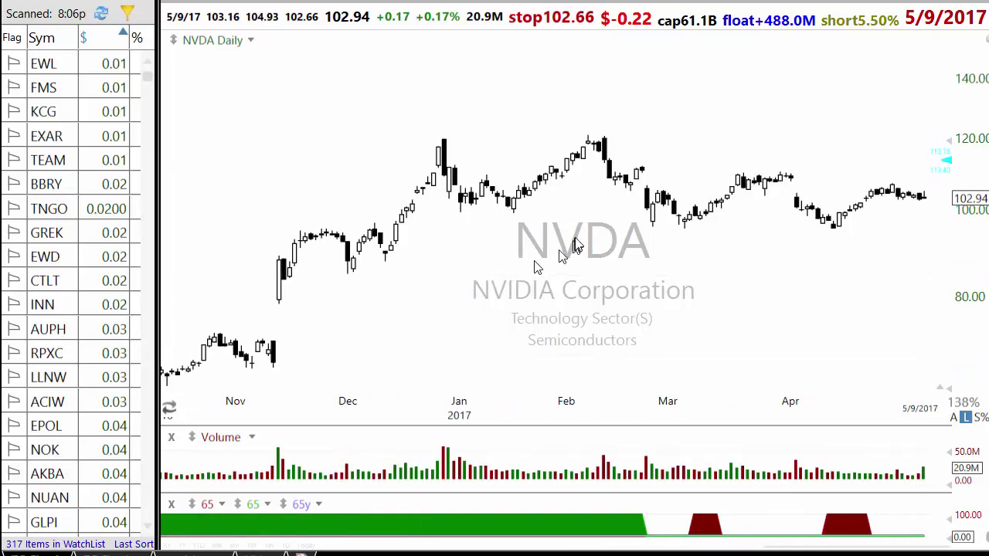
{"action": "scroll", "coordinate": [577, 227], "scroll_direction": "down", "scroll_amount": 1}
{"action": "scroll", "coordinate": [538, 227], "scroll_direction": "up", "scroll_amount": 1}
{"action": "scroll", "coordinate": [549, 226], "scroll_direction": "down", "scroll_amount": 1}
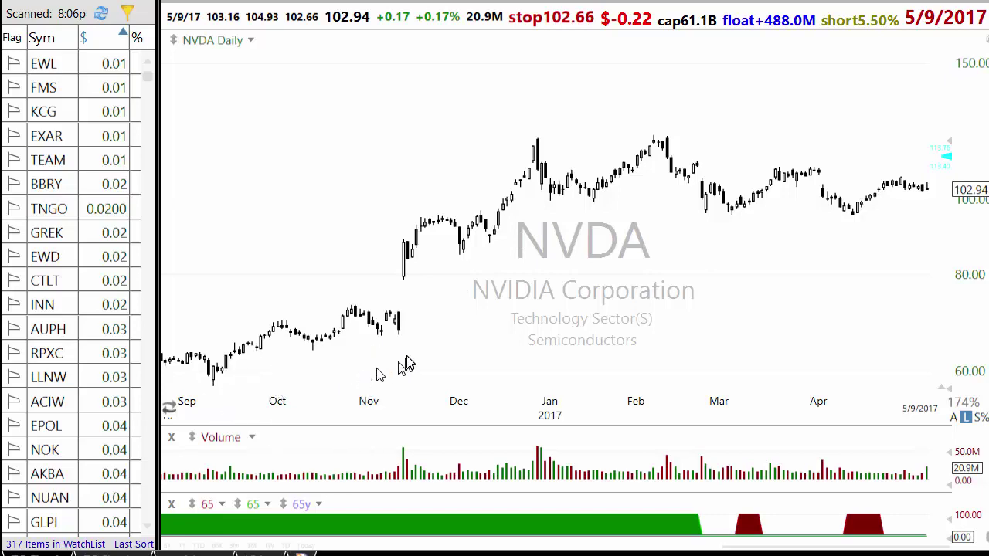
{"action": "scroll", "coordinate": [487, 324], "scroll_direction": "up", "scroll_amount": 1}
{"action": "scroll", "coordinate": [502, 318], "scroll_direction": "up", "scroll_amount": 2}
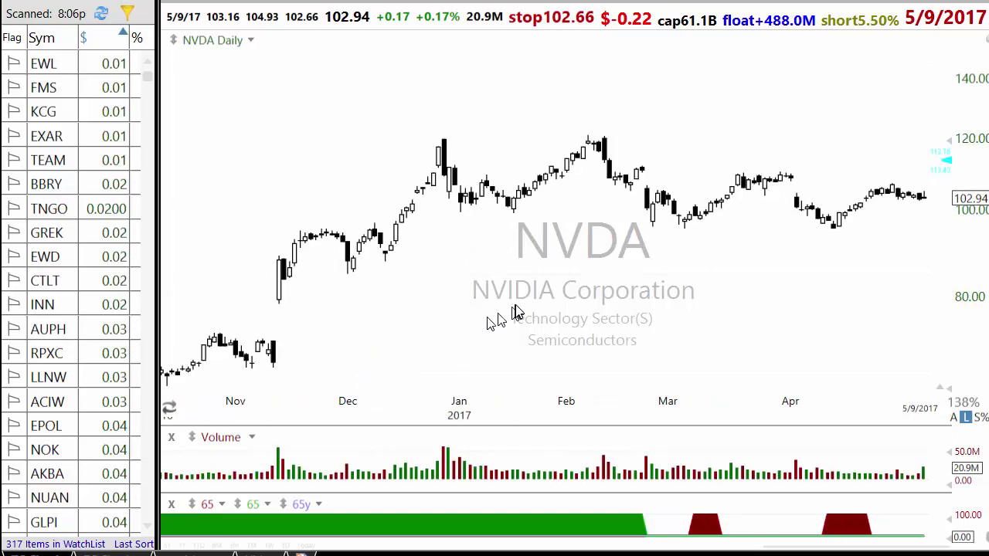
{"action": "scroll", "coordinate": [464, 313], "scroll_direction": "down", "scroll_amount": 2}
{"action": "scroll", "coordinate": [410, 313], "scroll_direction": "down", "scroll_amount": 1}
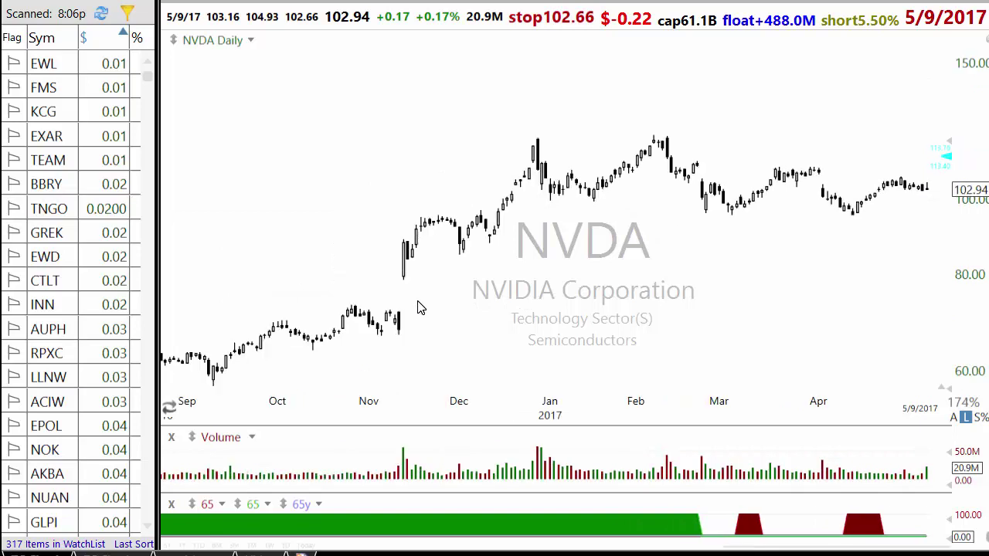
{"action": "scroll", "coordinate": [418, 307], "scroll_direction": "up", "scroll_amount": 2}
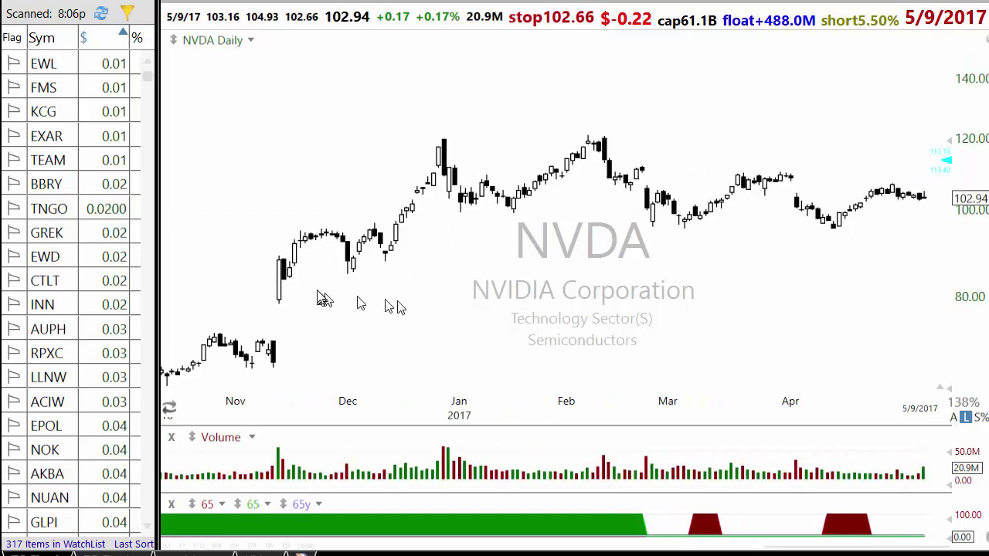
Review the EasyScan's source list and condition, and load the personal Universe watchlist
{"action": "left_click", "coordinate": [128, 13]}
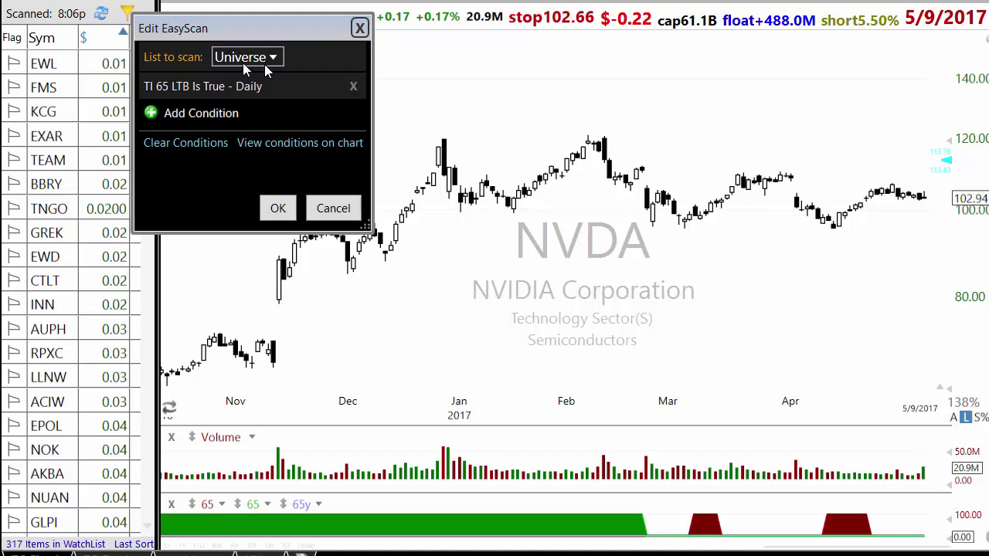
{"action": "left_click", "coordinate": [277, 208]}
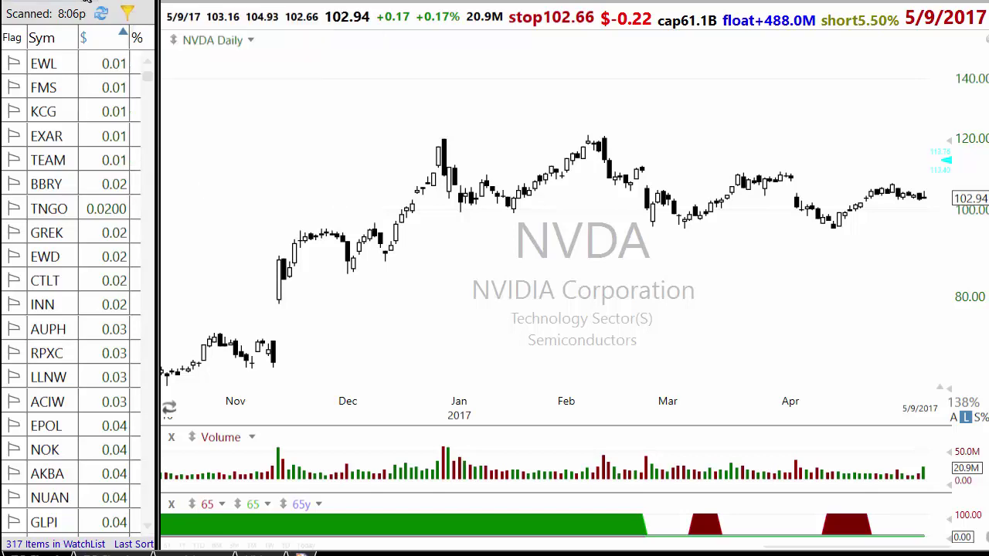
{"action": "left_click", "coordinate": [87, 1]}
{"action": "left_click", "coordinate": [222, 39]}
{"action": "scroll", "coordinate": [124, 529], "scroll_direction": "down", "scroll_amount": 2}
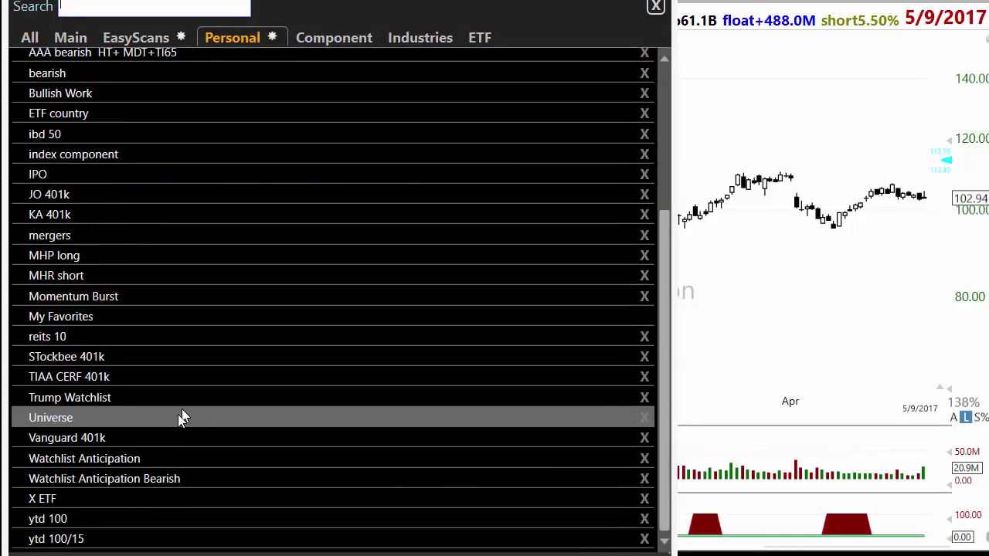
{"action": "left_click", "coordinate": [75, 421]}
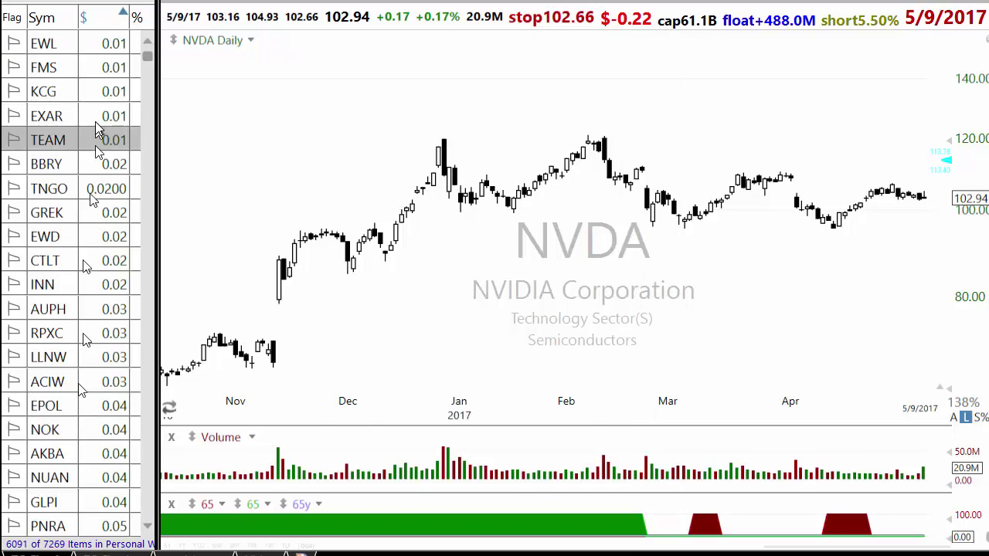
Examine NVDA's daily price swings from December 2016 to May 2017 with the Universe watchlist loaded
{"action": "left_click", "coordinate": [12, 3]}
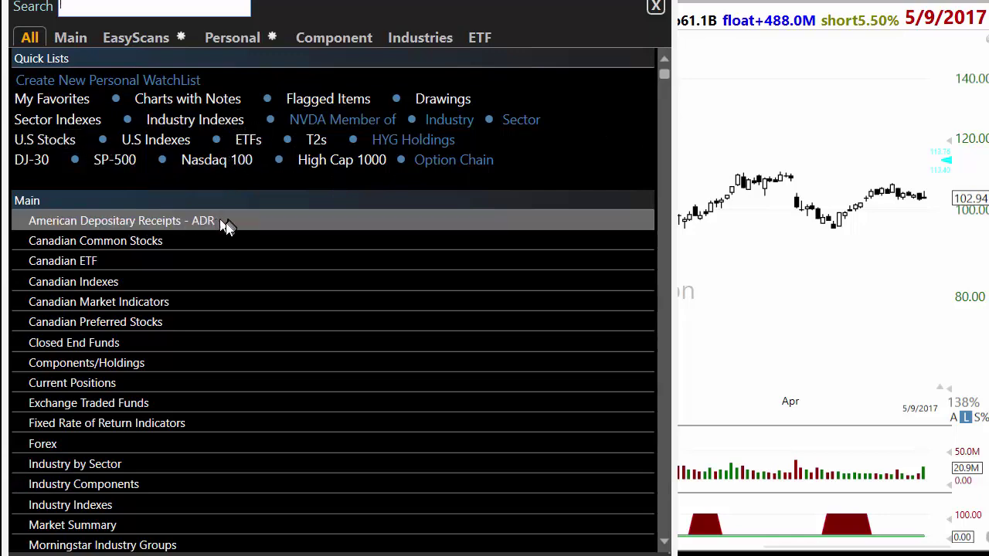
{"action": "left_click", "coordinate": [809, 131]}
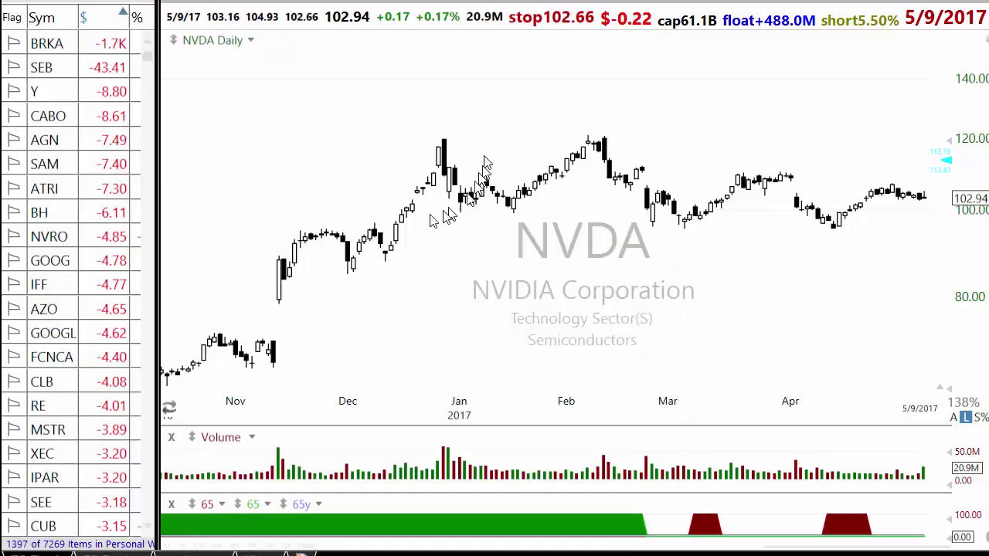
{"action": "scroll", "coordinate": [491, 220], "scroll_direction": "up", "scroll_amount": 1}
{"action": "scroll", "coordinate": [494, 220], "scroll_direction": "up", "scroll_amount": 1}
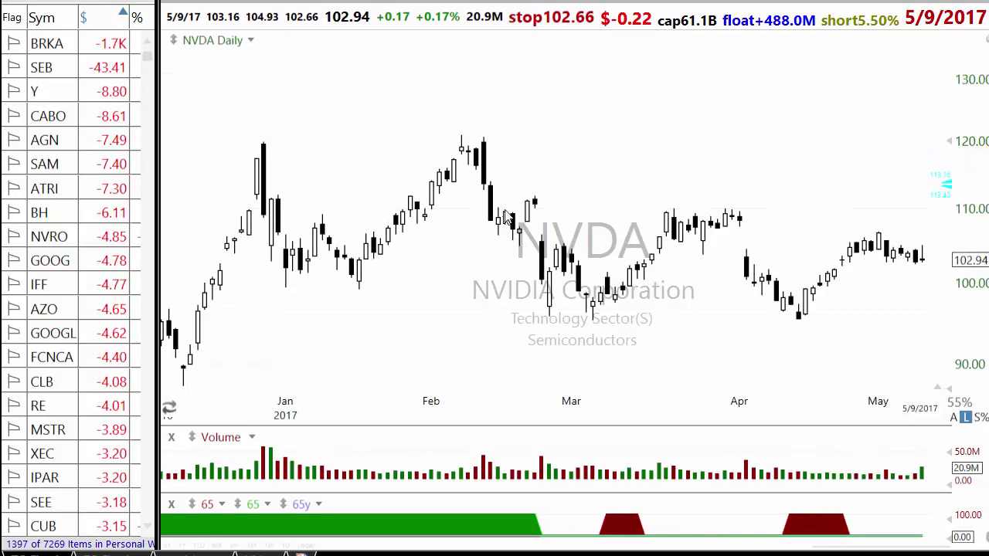
{"action": "scroll", "coordinate": [506, 216], "scroll_direction": "down", "scroll_amount": 1}
{"action": "scroll", "coordinate": [506, 216], "scroll_direction": "up", "scroll_amount": 2}
{"action": "scroll", "coordinate": [451, 216], "scroll_direction": "down", "scroll_amount": 1}
{"action": "scroll", "coordinate": [452, 213], "scroll_direction": "down", "scroll_amount": 1}
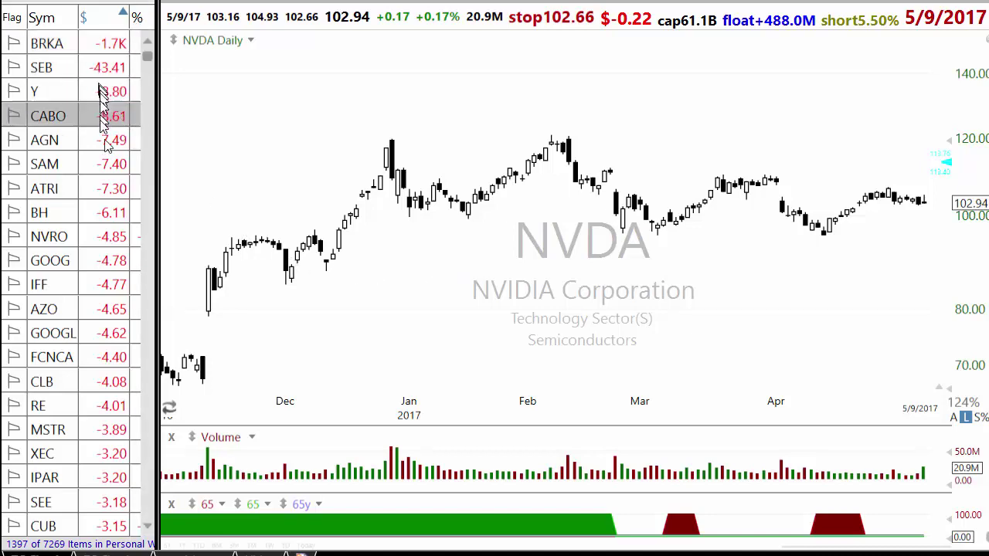
Widen the watchlist to show its percent and price columns, and load the $$$ TI65 LTB EasyScan
{"action": "left_click_drag", "start_coordinate": [156, 91], "coordinate": [281, 91]}
{"action": "left_click", "coordinate": [65, 8]}
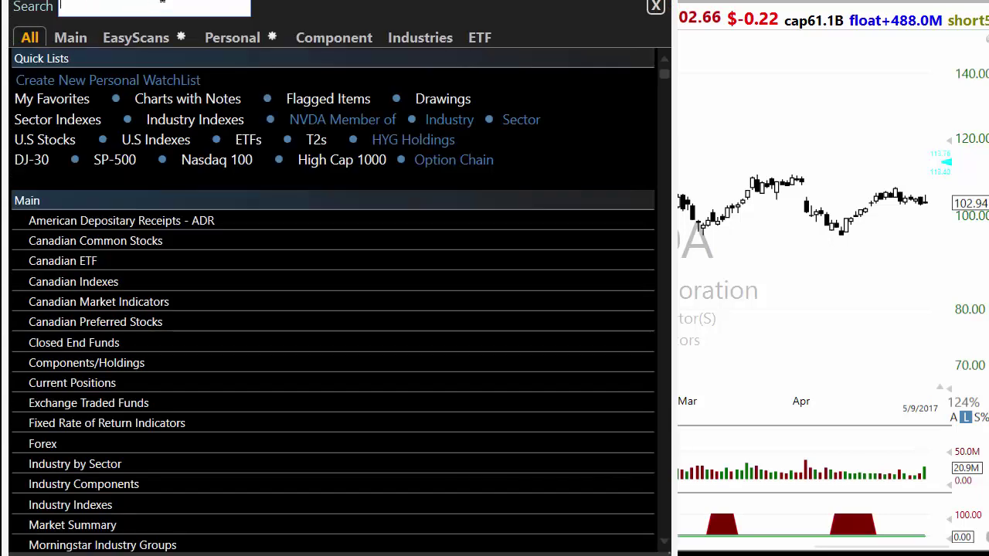
{"action": "left_click", "coordinate": [148, 37]}
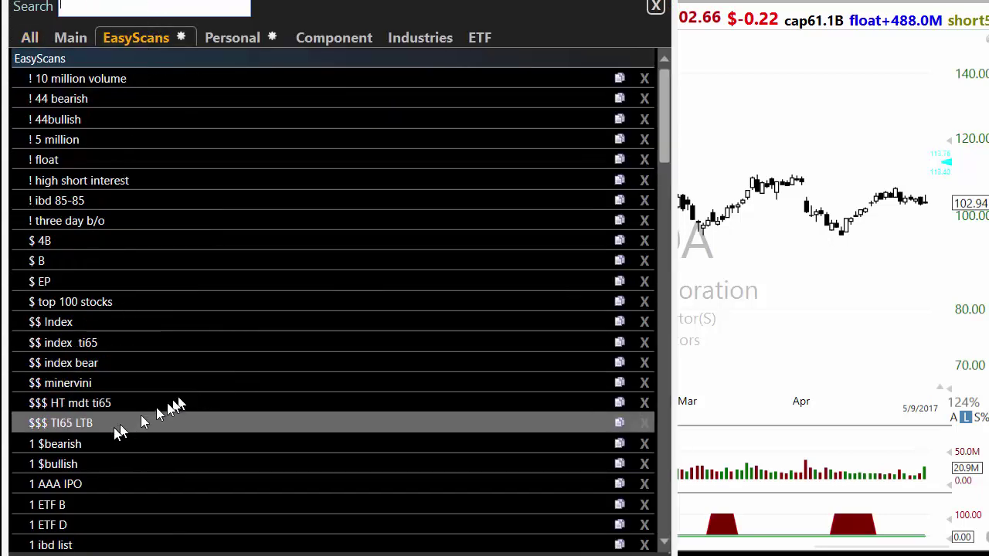
{"action": "left_click", "coordinate": [83, 429]}
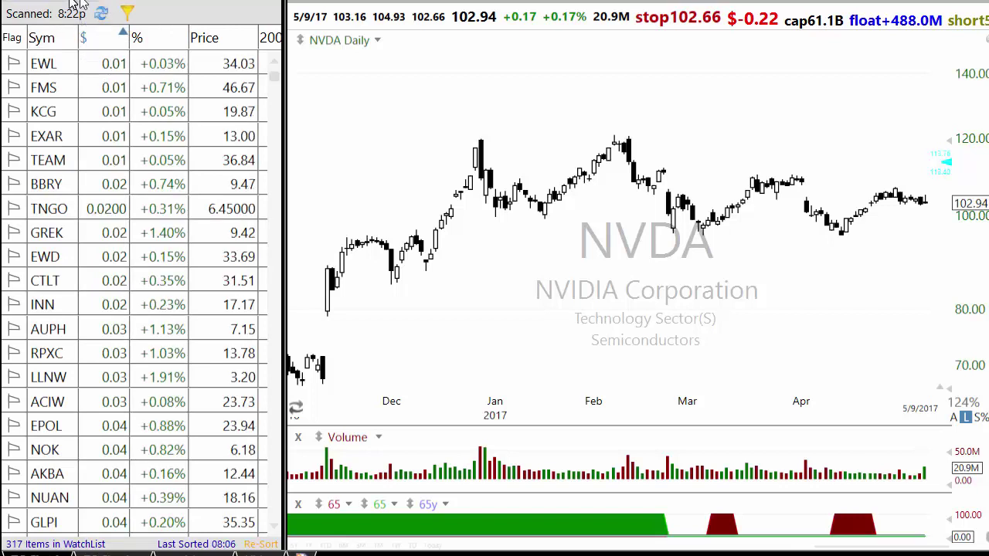
Review the formula of the scan's TI 65 LTB condition and accept the condition and scan settings
{"action": "left_click", "coordinate": [128, 15]}
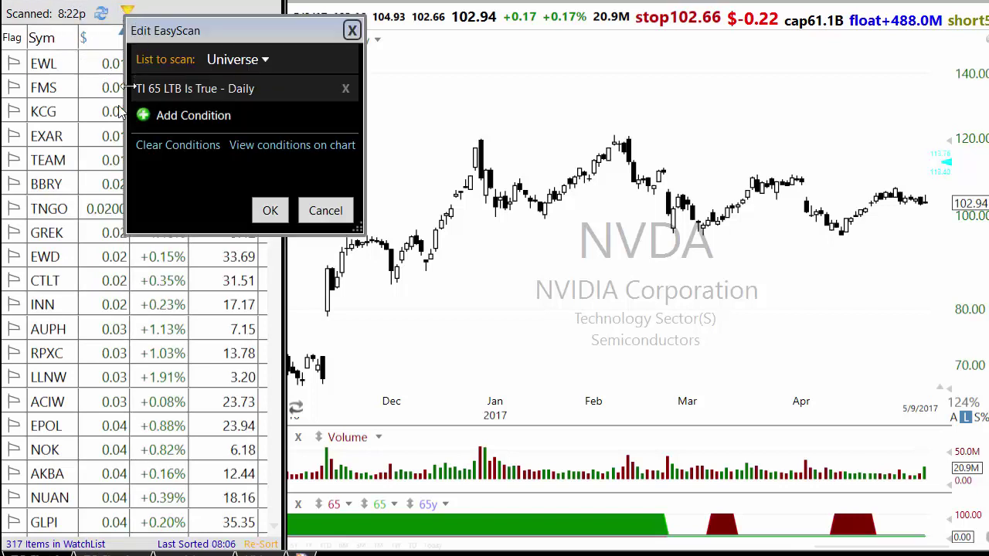
{"action": "left_click", "coordinate": [251, 93]}
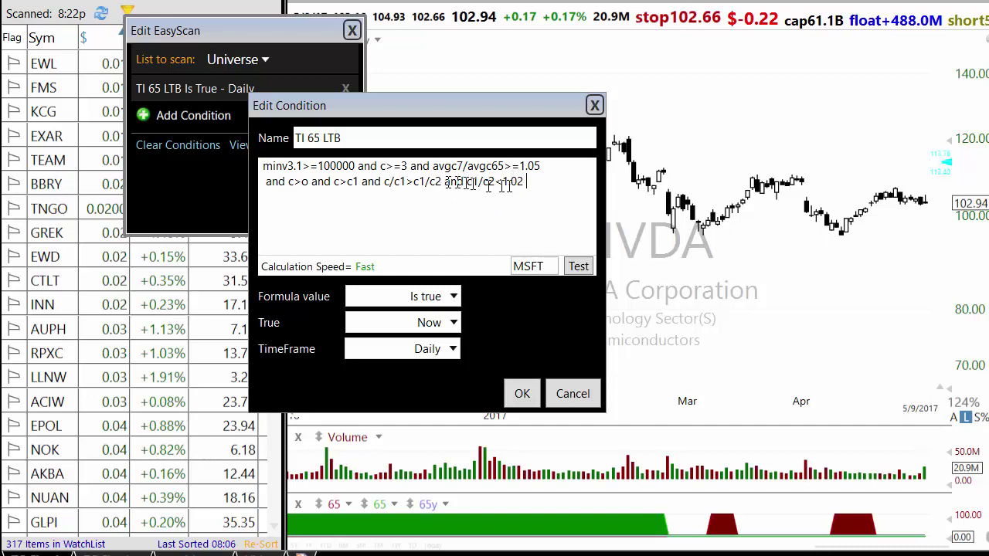
{"action": "left_click", "coordinate": [522, 395]}
{"action": "left_click", "coordinate": [271, 211]}
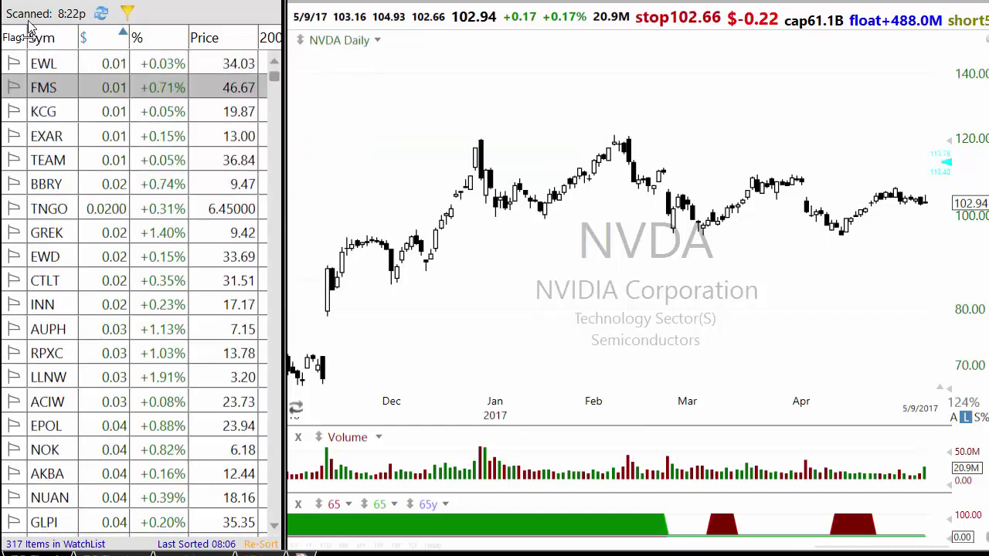
Chart EWL from the scan results, narrow the watchlist, and show about four months of daily bars
{"action": "left_click", "coordinate": [68, 61]}
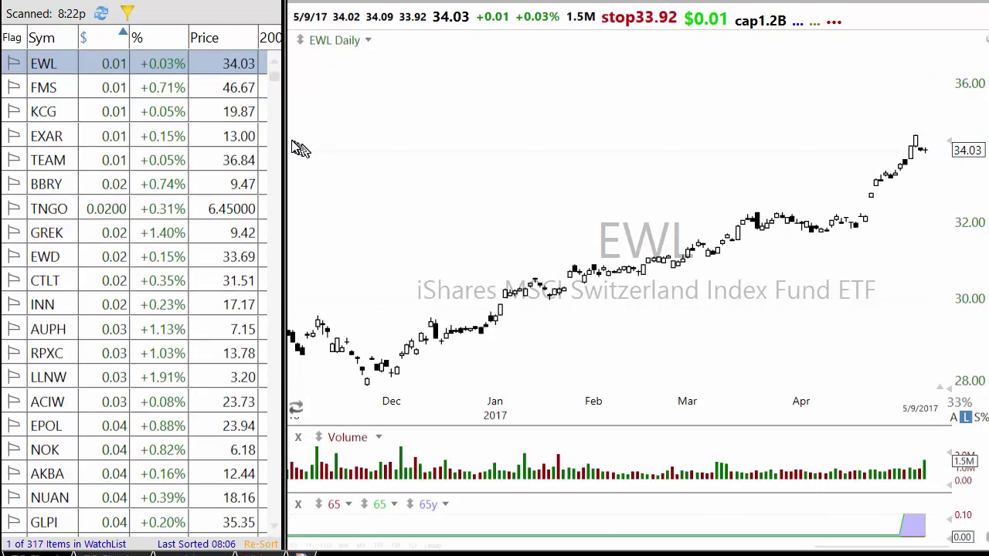
{"action": "left_click_drag", "start_coordinate": [284, 139], "coordinate": [168, 139]}
{"action": "scroll", "coordinate": [468, 179], "scroll_direction": "up", "scroll_amount": 3}
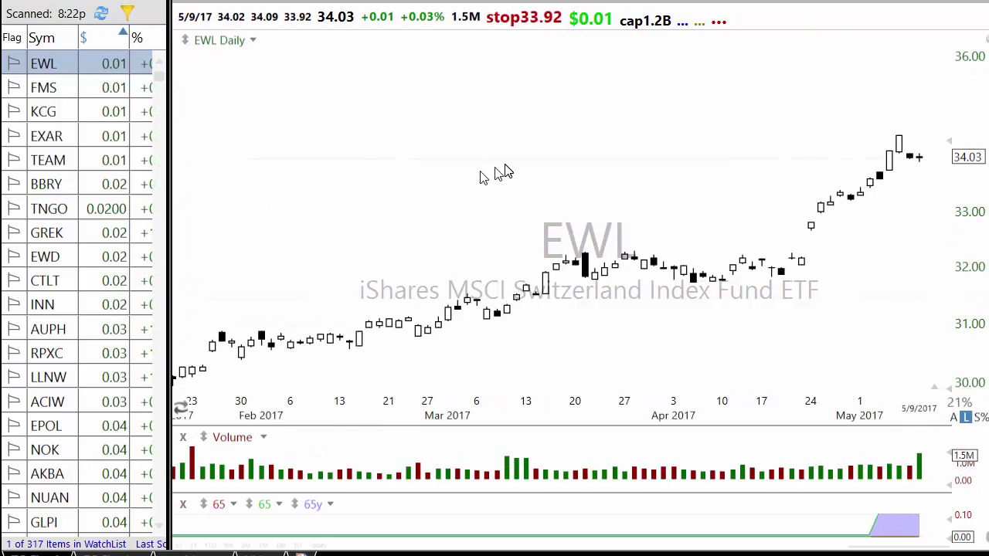
{"action": "scroll", "coordinate": [506, 170], "scroll_direction": "down", "scroll_amount": 1}
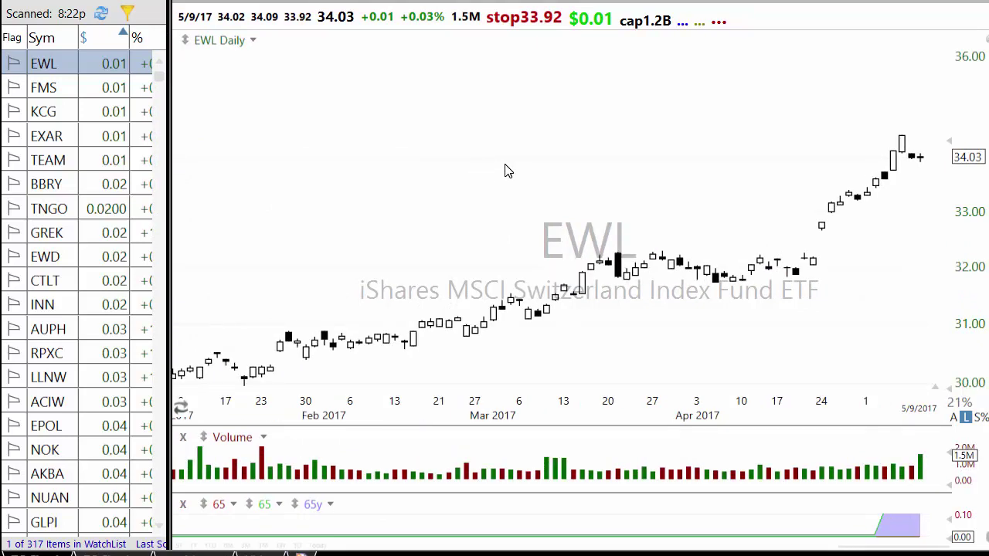
Look through the daily charts of FMS, KCG, EXAR and TEAM in the scan results
{"action": "left_click", "coordinate": [85, 87]}
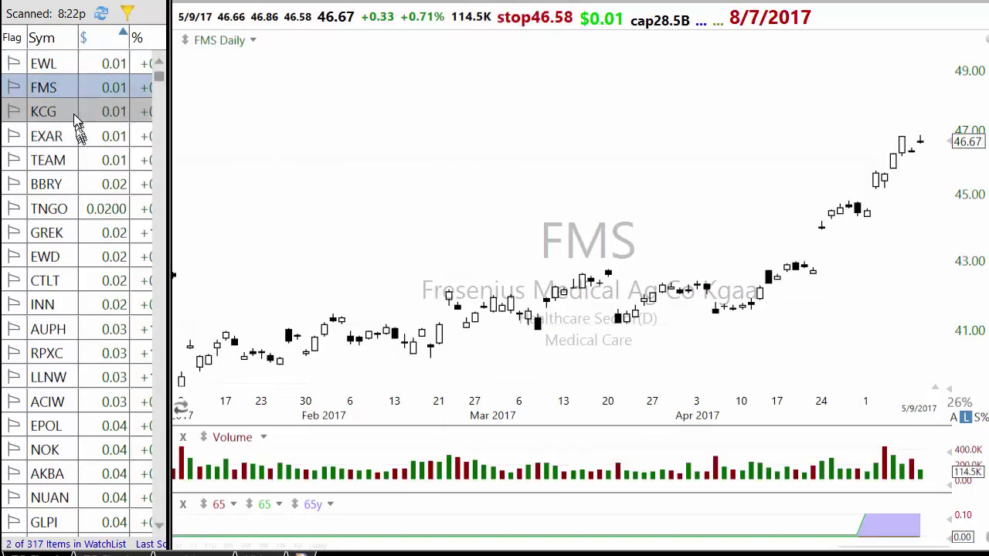
{"action": "left_click", "coordinate": [74, 113]}
{"action": "left_click", "coordinate": [66, 139]}
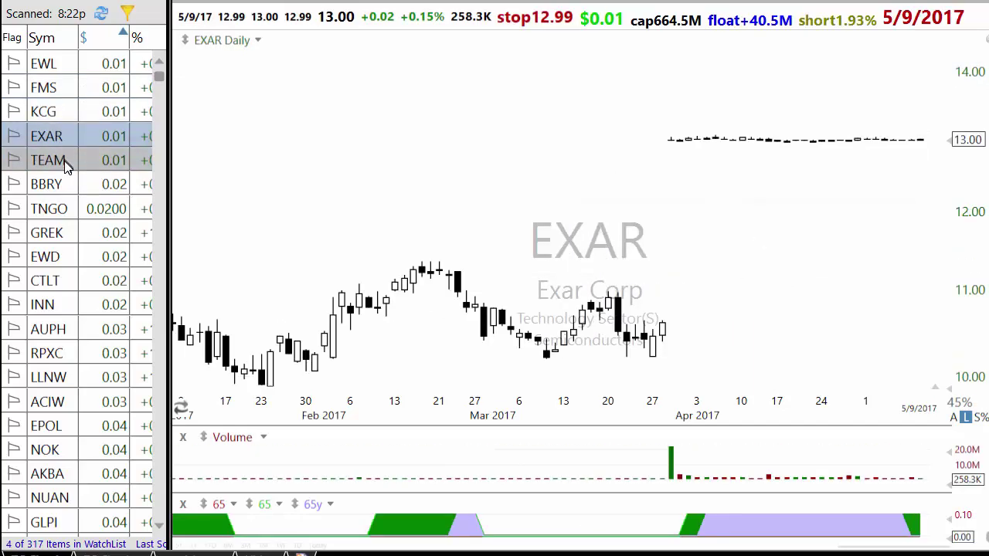
{"action": "left_click", "coordinate": [67, 162]}
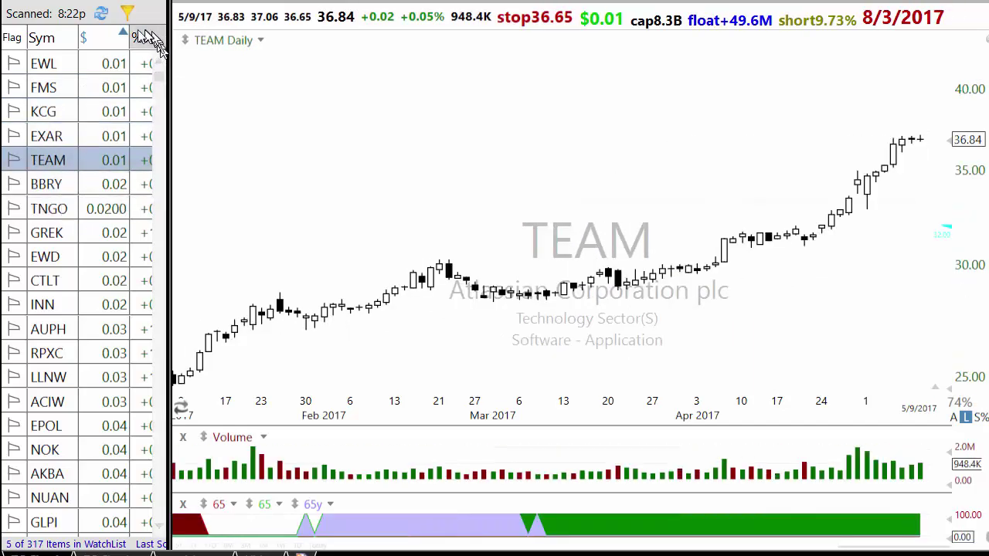
Toggle the $ column's sort order back to smallest values first, and check the column's formula without changing it
{"action": "left_click", "coordinate": [109, 37]}
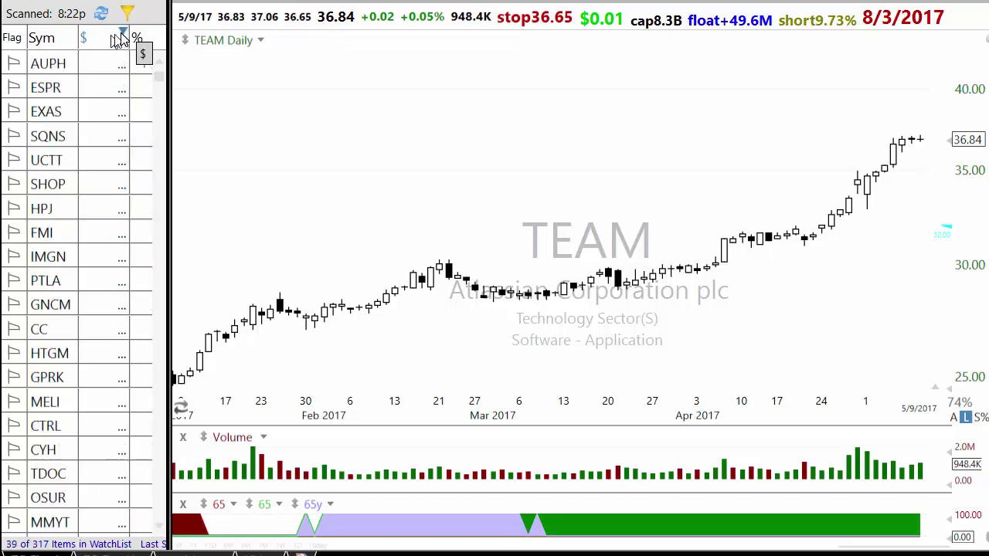
{"action": "left_click", "coordinate": [124, 35]}
{"action": "right_click", "coordinate": [122, 38]}
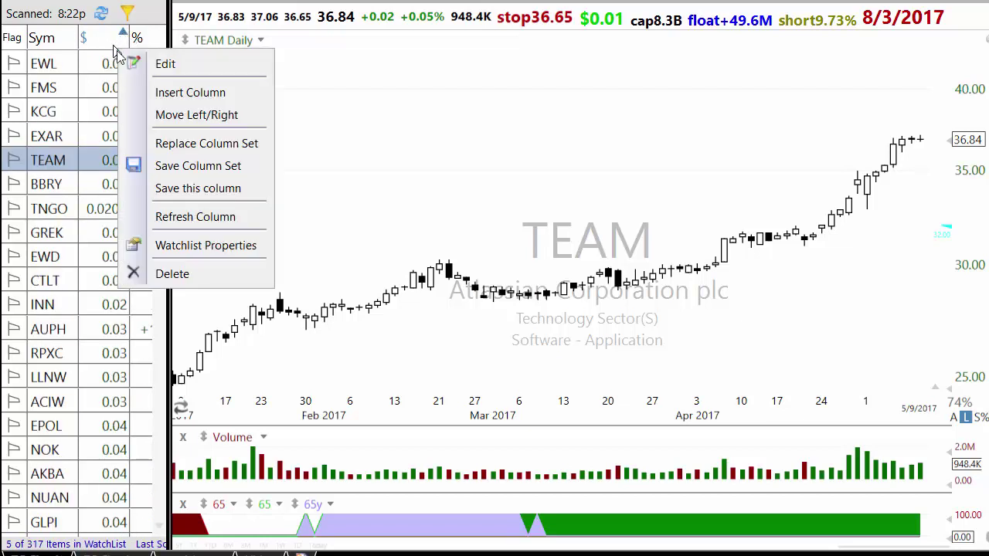
{"action": "left_click", "coordinate": [185, 68]}
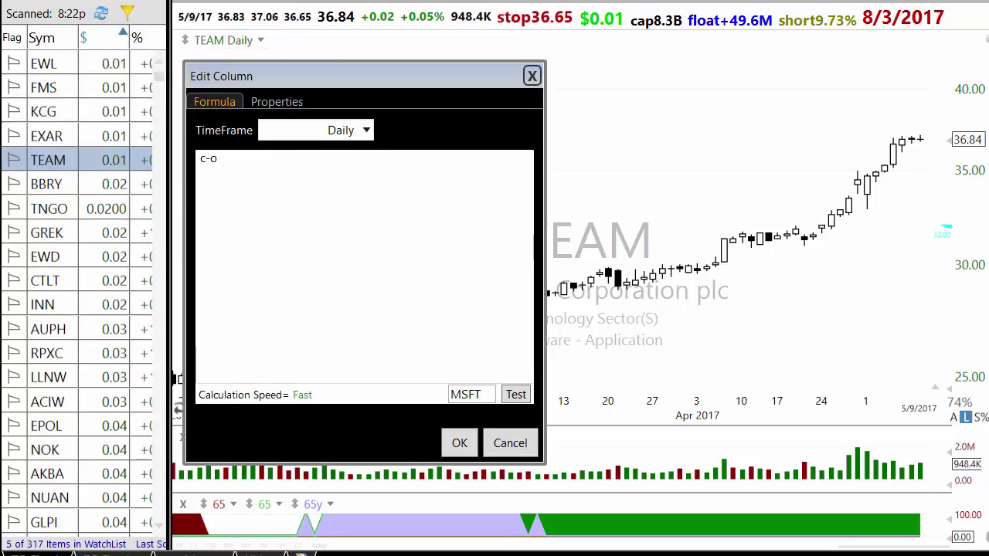
{"action": "left_click", "coordinate": [448, 443]}
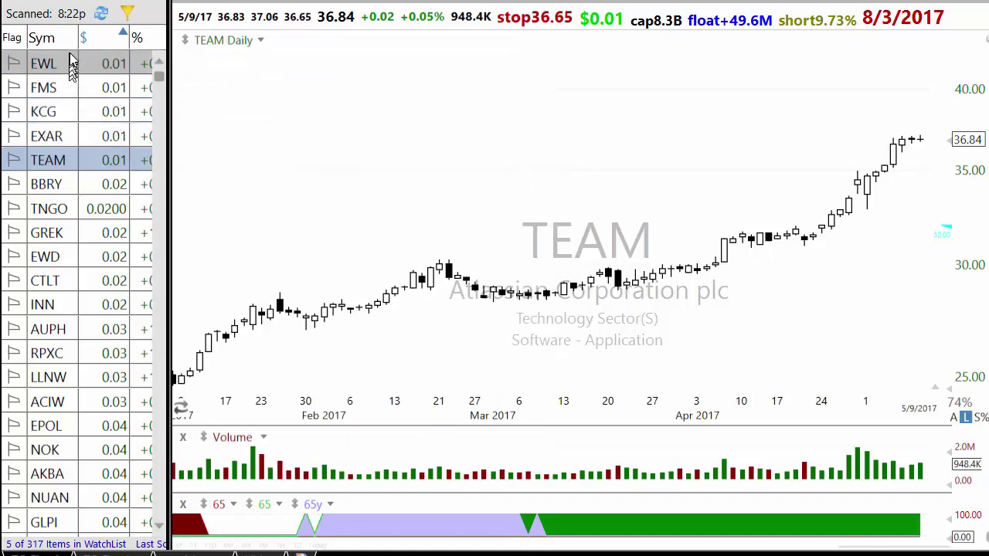
Chart EWL and look over the whole list of scan results by $ change, from the smallest to the largest
{"action": "left_click", "coordinate": [102, 65]}
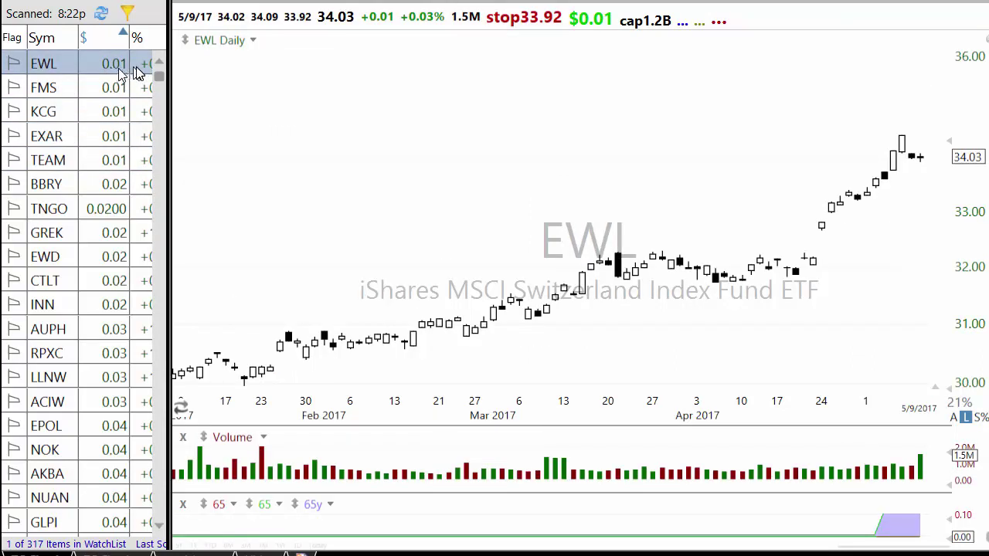
{"action": "scroll", "coordinate": [126, 164], "scroll_direction": "down", "scroll_amount": 10}
{"action": "scroll", "coordinate": [126, 164], "scroll_direction": "down", "scroll_amount": 5}
{"action": "left_click_drag", "start_coordinate": [159, 193], "coordinate": [176, 510]}
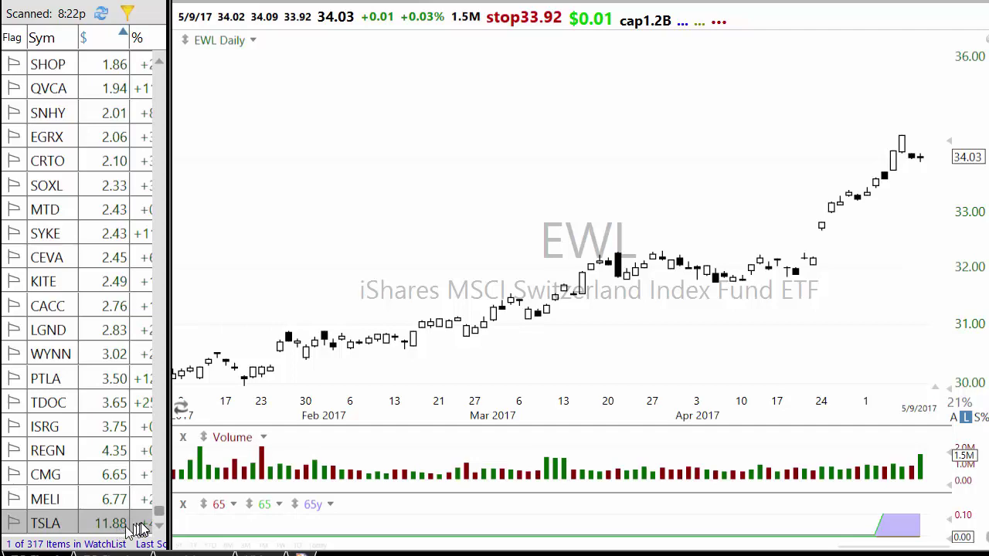
{"action": "left_click_drag", "start_coordinate": [158, 510], "coordinate": [158, 62]}
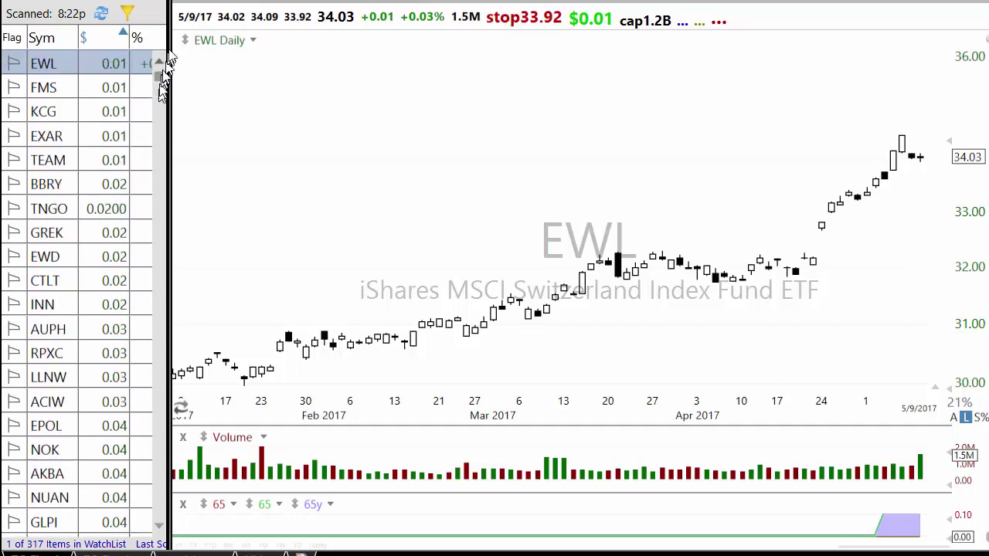
Examine the daily charts of FMS, KCG, EXAR, TEAM, BBRY and TNGO in the scan results
{"action": "left_click", "coordinate": [59, 85]}
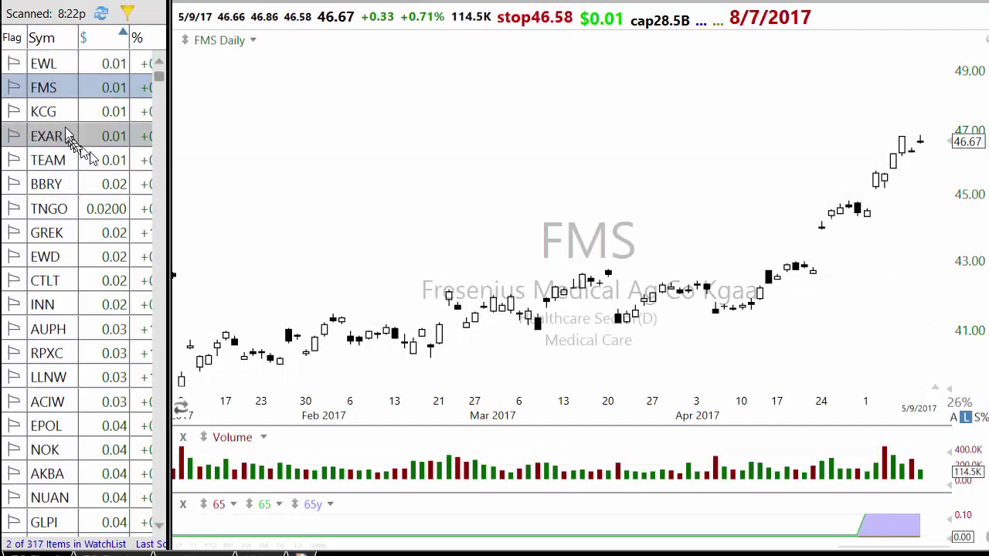
{"action": "left_click", "coordinate": [62, 109]}
{"action": "left_click", "coordinate": [65, 139]}
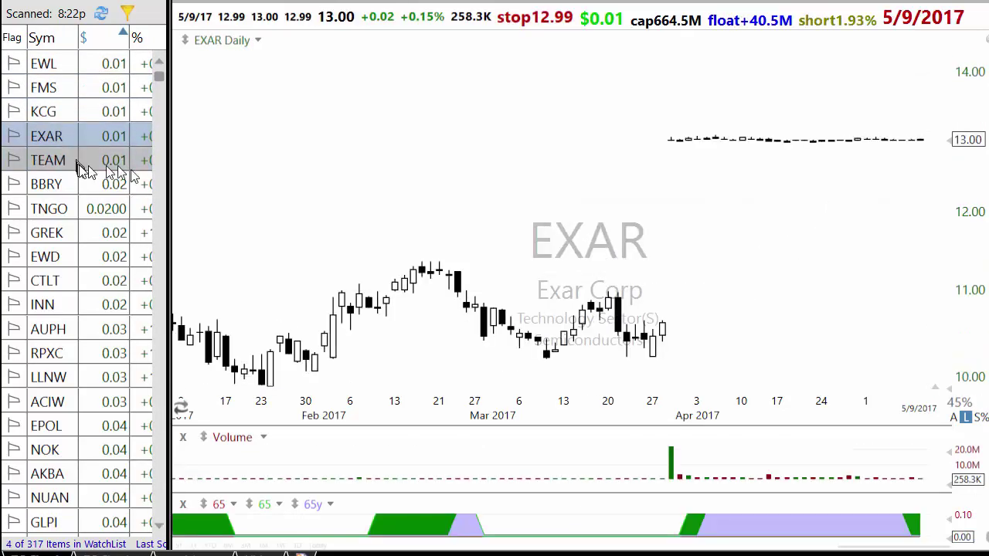
{"action": "left_click", "coordinate": [80, 162]}
{"action": "left_click", "coordinate": [75, 193]}
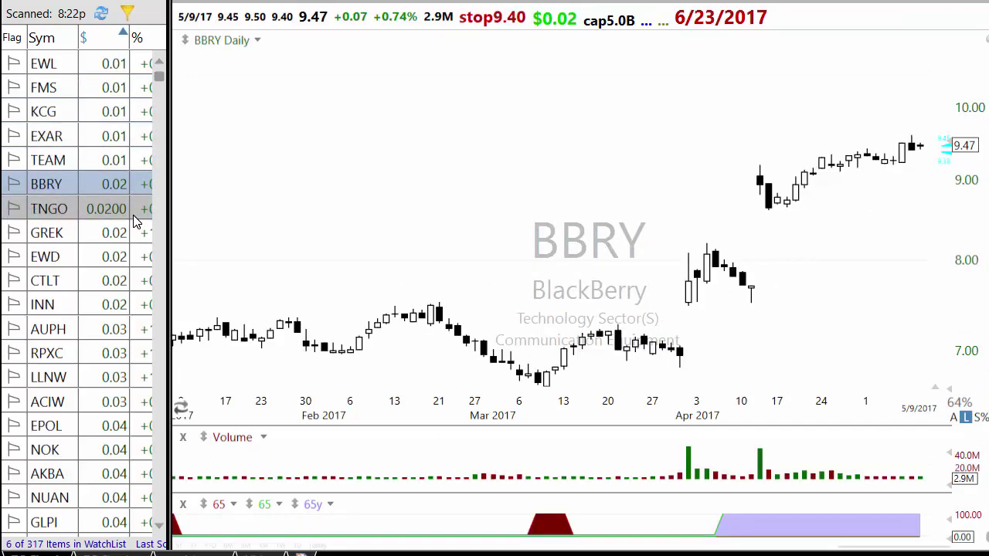
{"action": "left_click", "coordinate": [134, 220]}
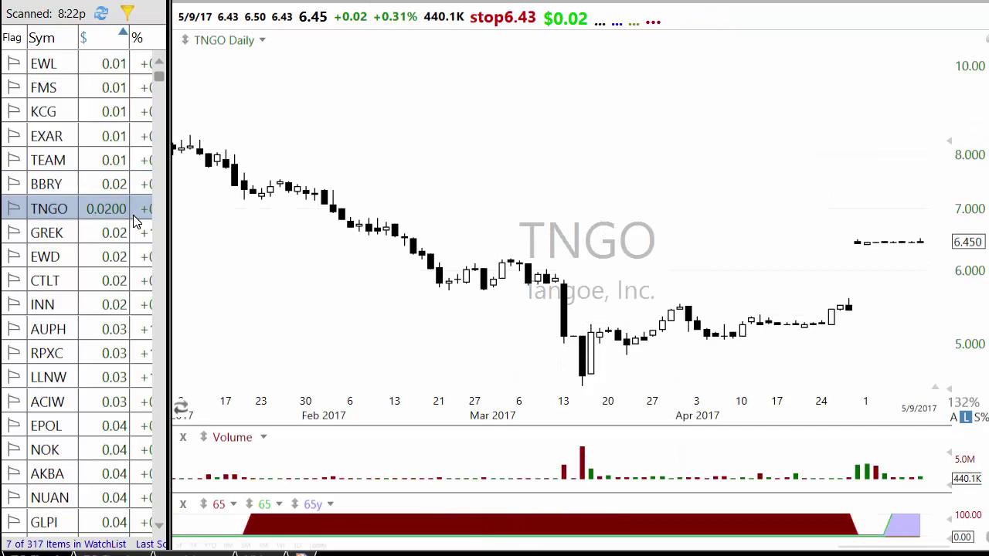
Review the daily charts of the scan results one by one from GREK through AUPH
{"action": "key", "text": "Down"}
{"action": "key", "text": "Down"}
{"action": "key", "text": "Down"}
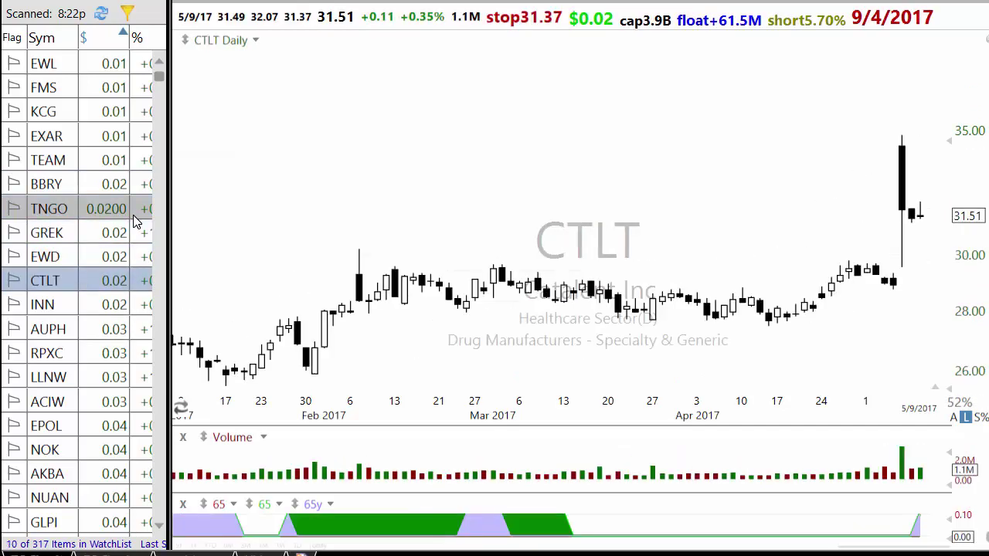
{"action": "key", "text": "Down"}
{"action": "key", "text": "Down"}
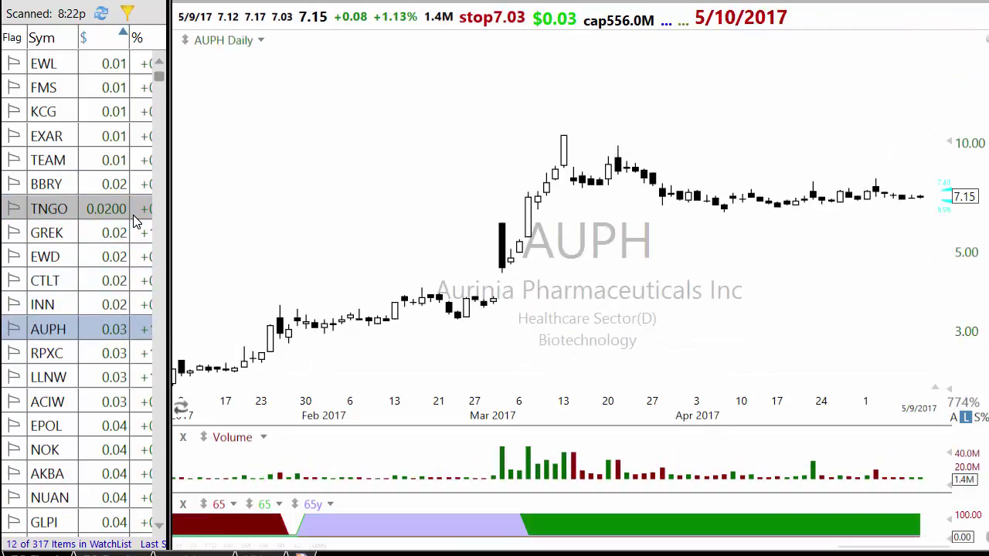
{"action": "scroll", "coordinate": [590, 270], "scroll_direction": "up", "scroll_amount": 3}
{"action": "scroll", "coordinate": [618, 251], "scroll_direction": "down", "scroll_amount": 2}
{"action": "scroll", "coordinate": [618, 251], "scroll_direction": "down", "scroll_amount": 1}
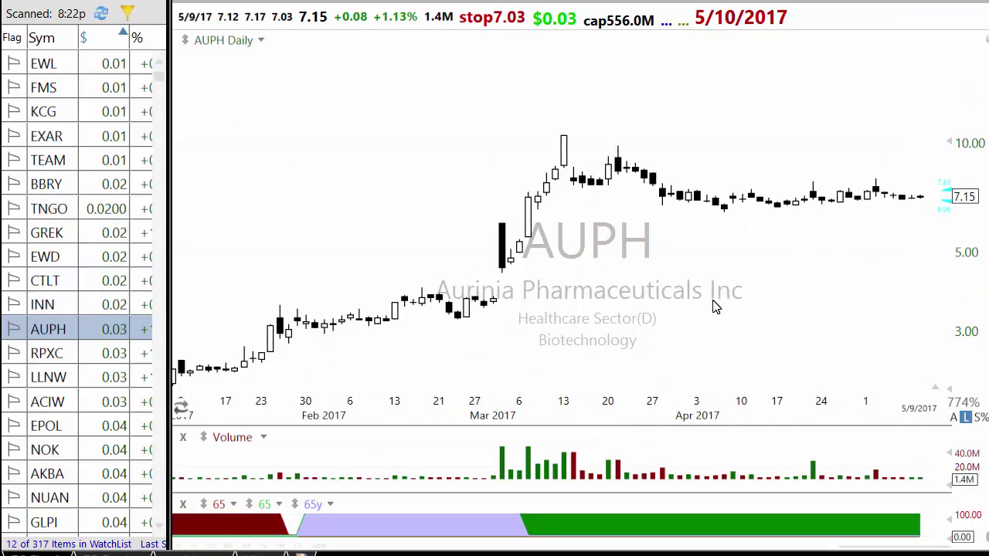
Review the daily charts of the scan results from RPXC through GLPI, including ACIW, NOK and AKBA
{"action": "key", "text": "Down"}
{"action": "key", "text": "Down"}
{"action": "key", "text": "Down"}
{"action": "key", "text": "Down"}
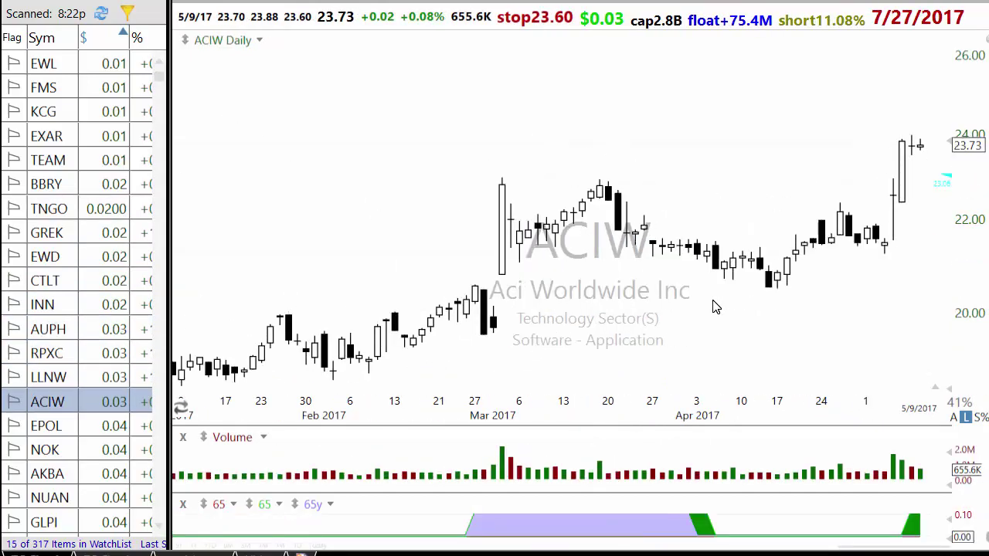
{"action": "key", "text": "Down"}
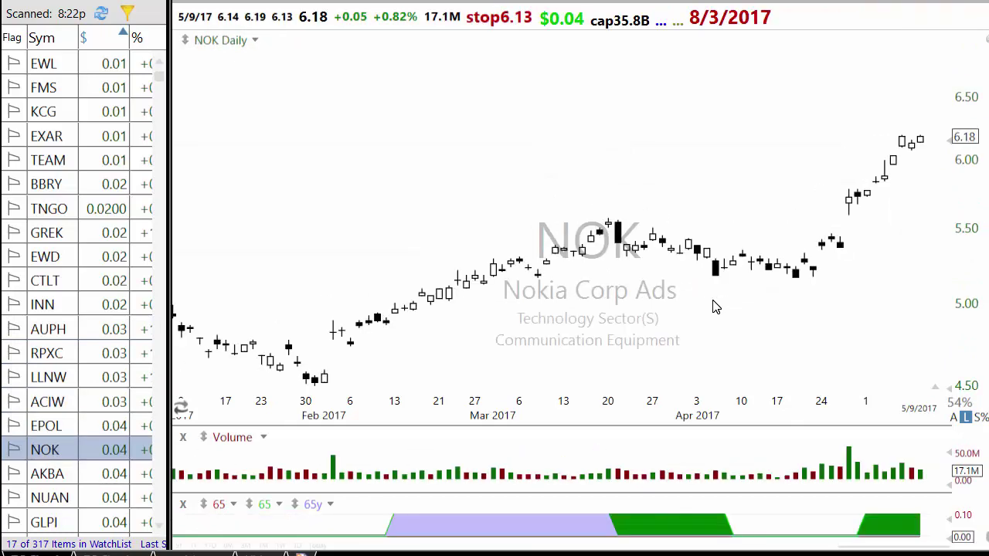
{"action": "key", "text": "Down"}
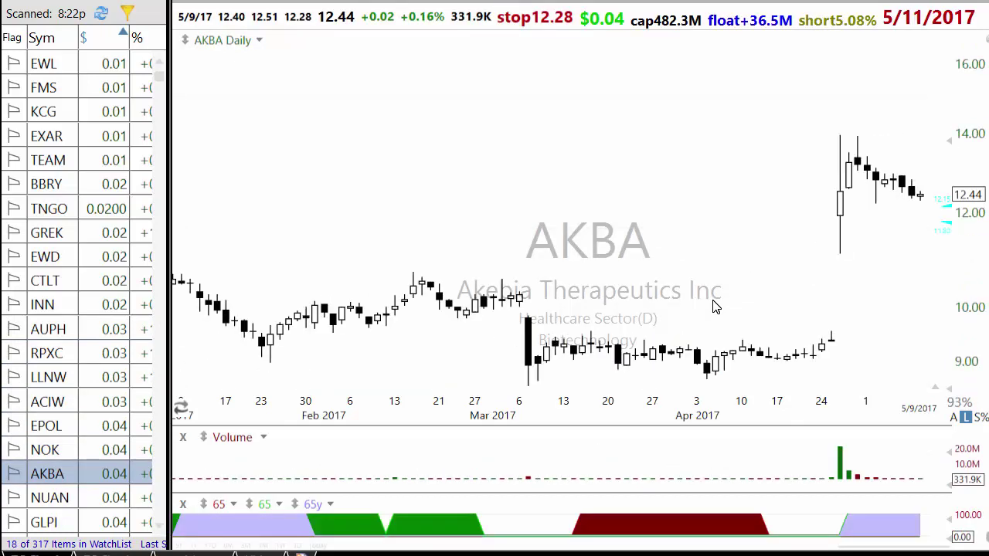
{"action": "key", "text": "Down"}
{"action": "key", "text": "Down"}
{"action": "key", "text": "Down"}
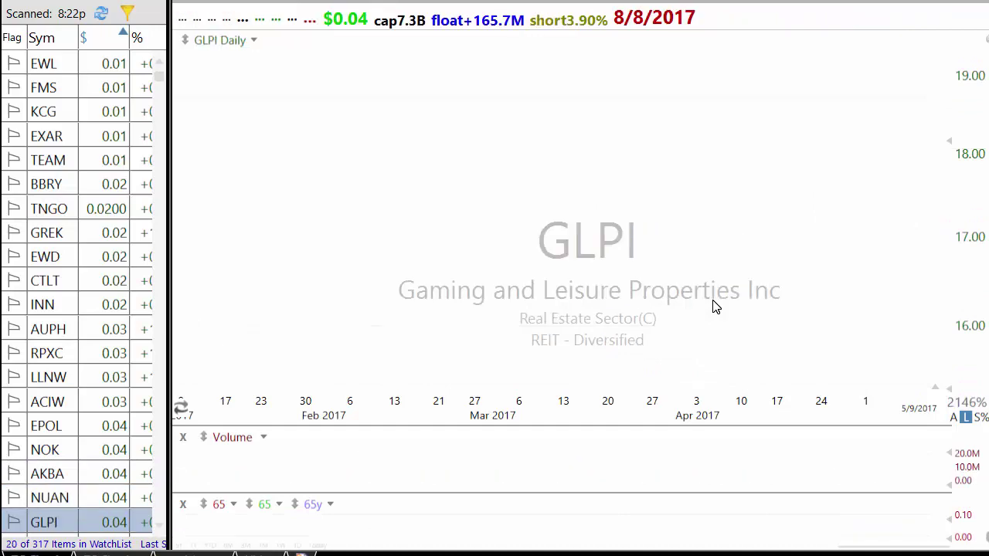
Review the daily charts of the scan results from PNRA through BYD, including MOD, BSMX and ZIXI
{"action": "key", "text": "Down"}
{"action": "key", "text": "Down"}
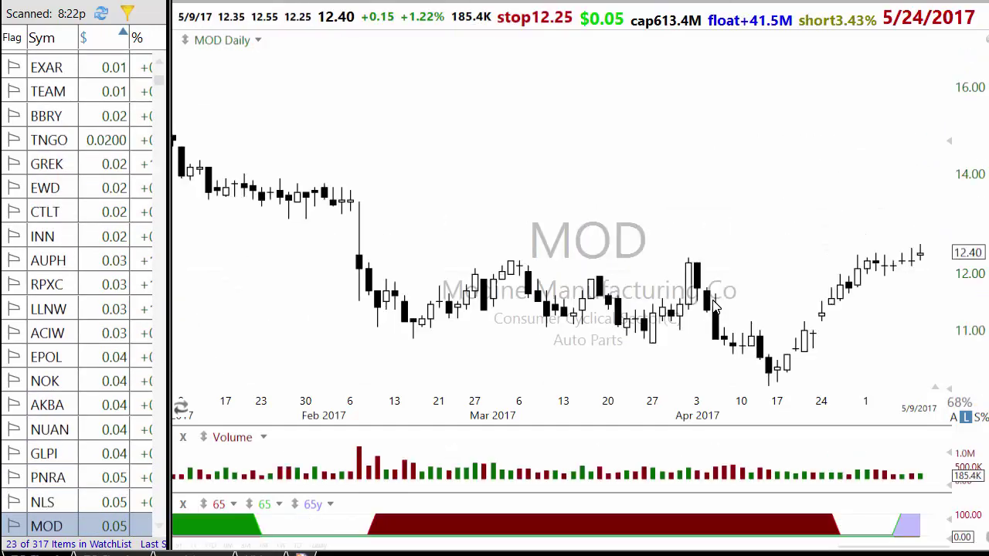
{"action": "key", "text": "Down"}
{"action": "key", "text": "Down"}
{"action": "key", "text": "Down"}
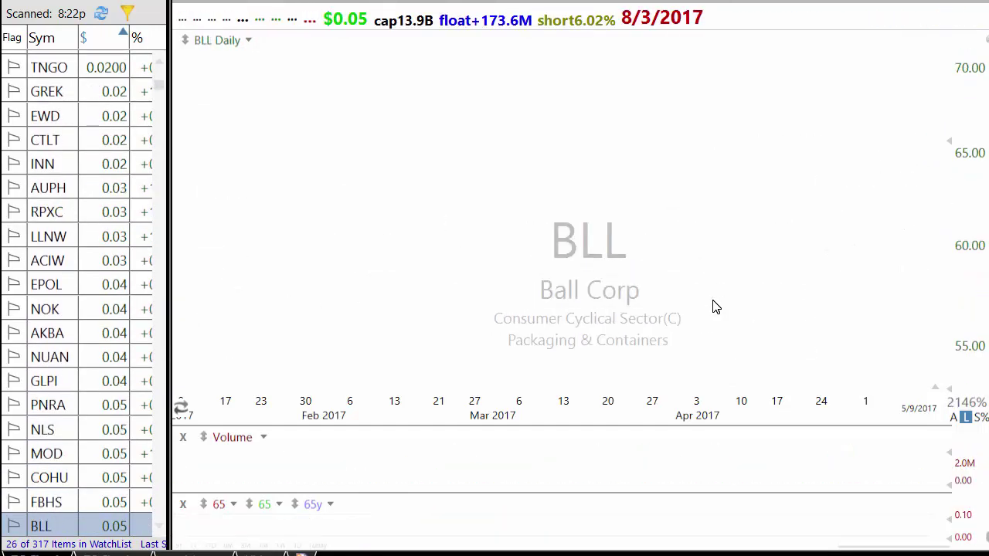
{"action": "key", "text": "Down"}
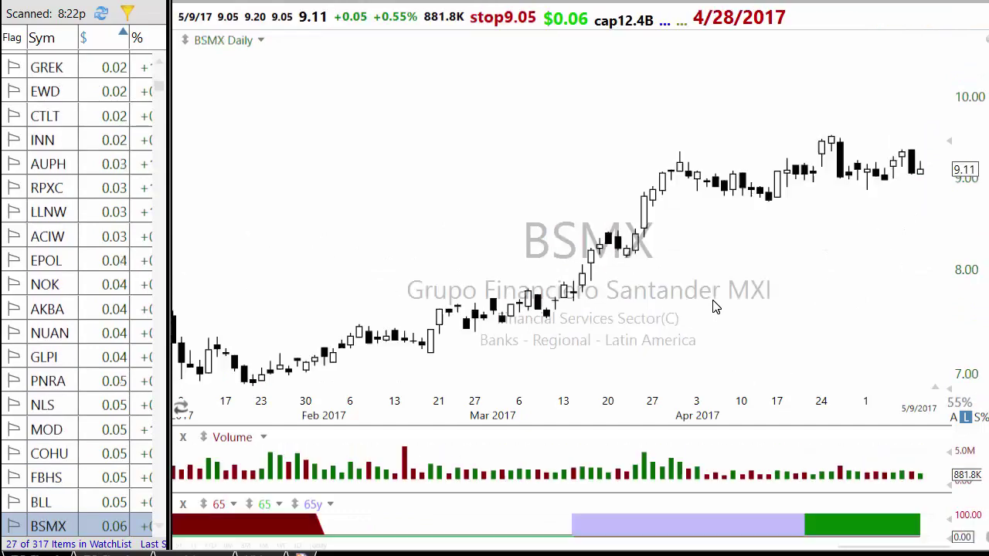
{"action": "key", "text": "Down"}
{"action": "key", "text": "Down"}
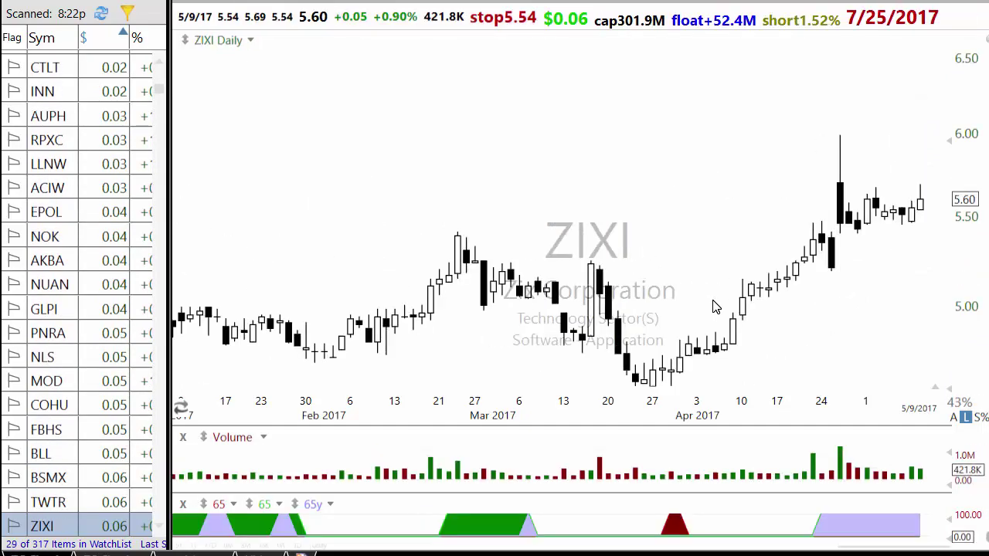
{"action": "key", "text": "Down"}
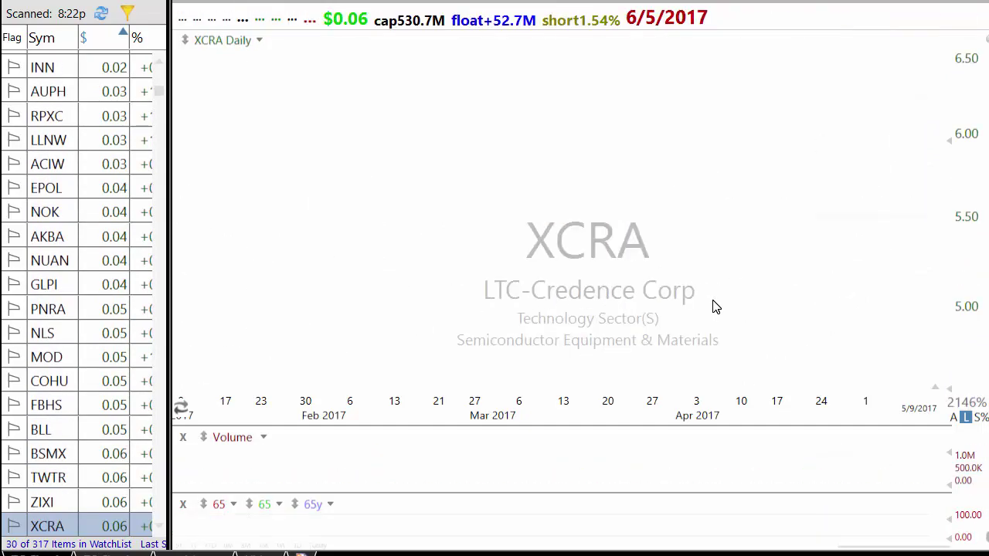
{"action": "key", "text": "Down"}
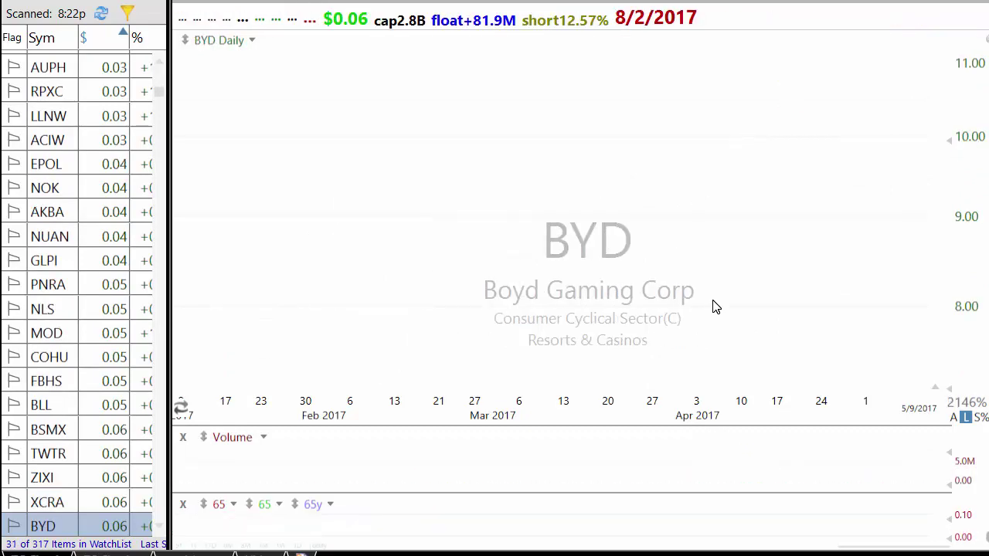
Review the daily charts of the scan results from TEX through SORL, including FIVE, CAJ and WEN
{"action": "key", "text": "Down"}
{"action": "key", "text": "Down"}
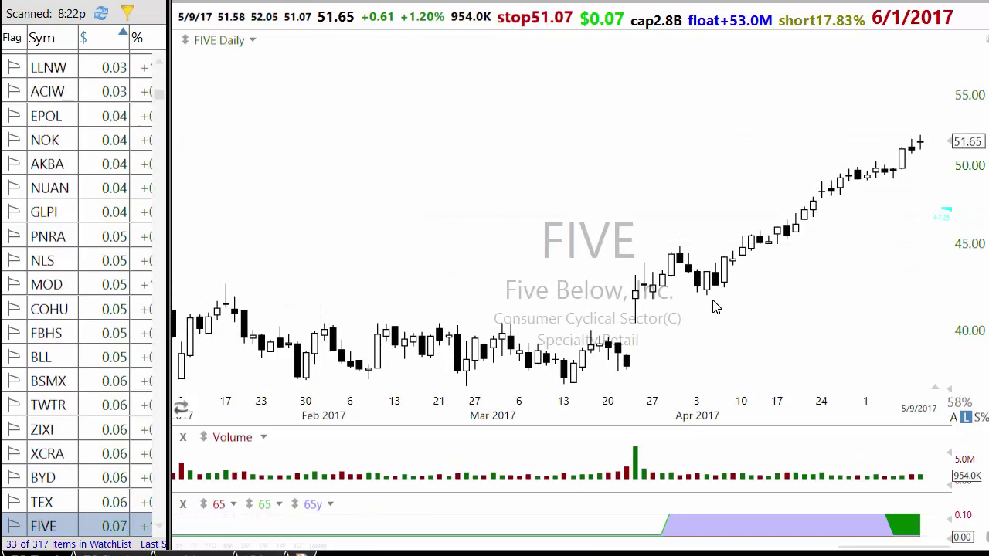
{"action": "key", "text": "Down"}
{"action": "key", "text": "Down"}
{"action": "key", "text": "Down"}
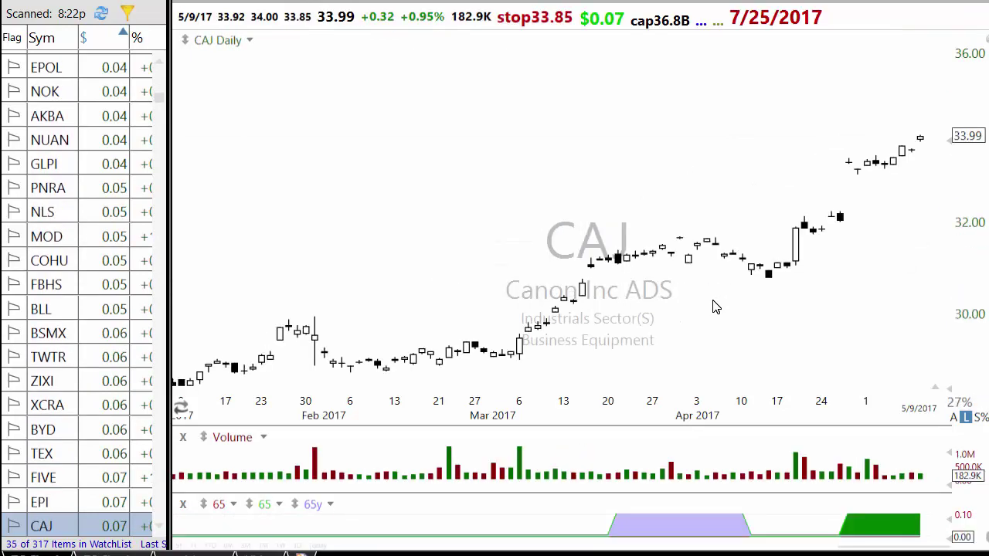
{"action": "key", "text": "Down"}
{"action": "key", "text": "Down"}
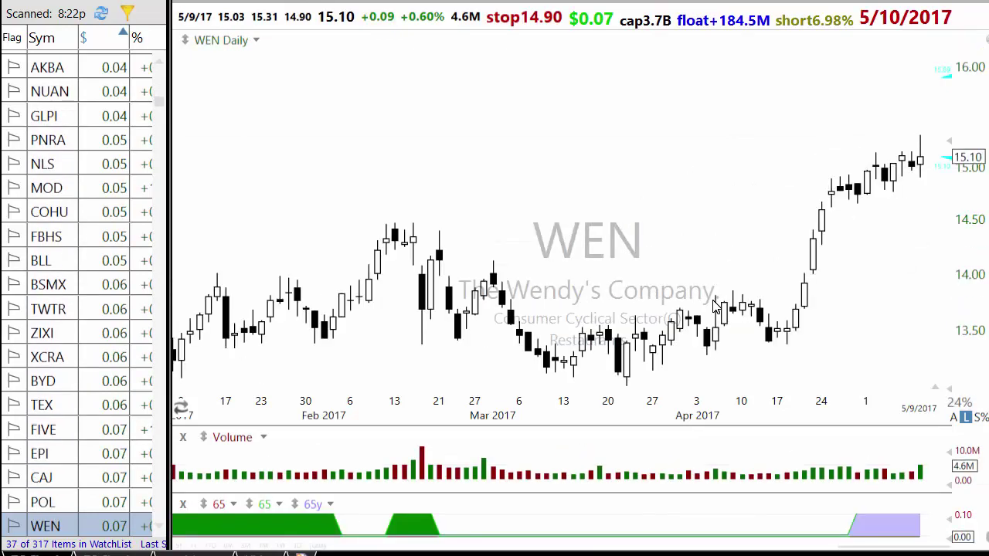
{"action": "key", "text": "Down"}
{"action": "key", "text": "Down"}
{"action": "key", "text": "Down"}
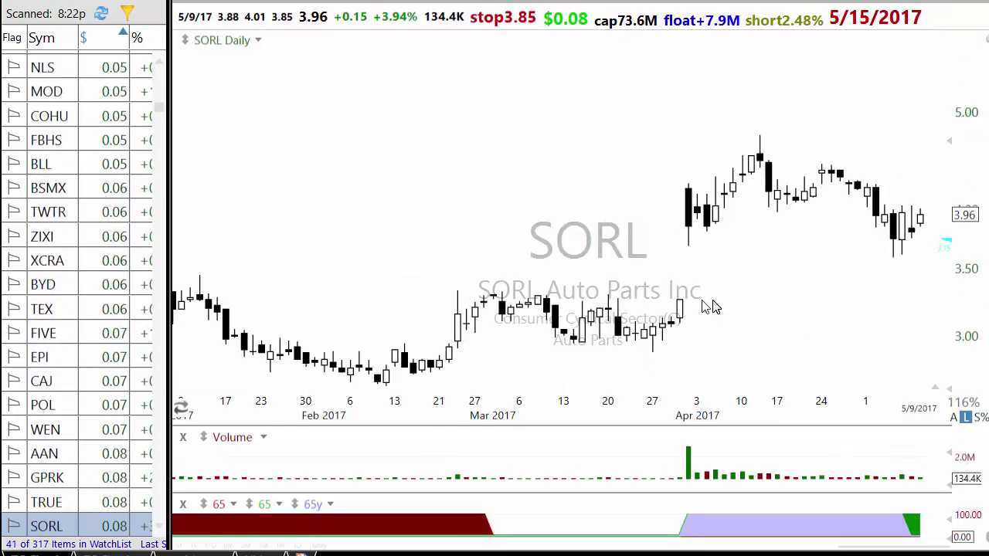
Return to the TRUE chart for a closer look, and review the scan results from there through SFUN
{"action": "left_click", "coordinate": [100, 502]}
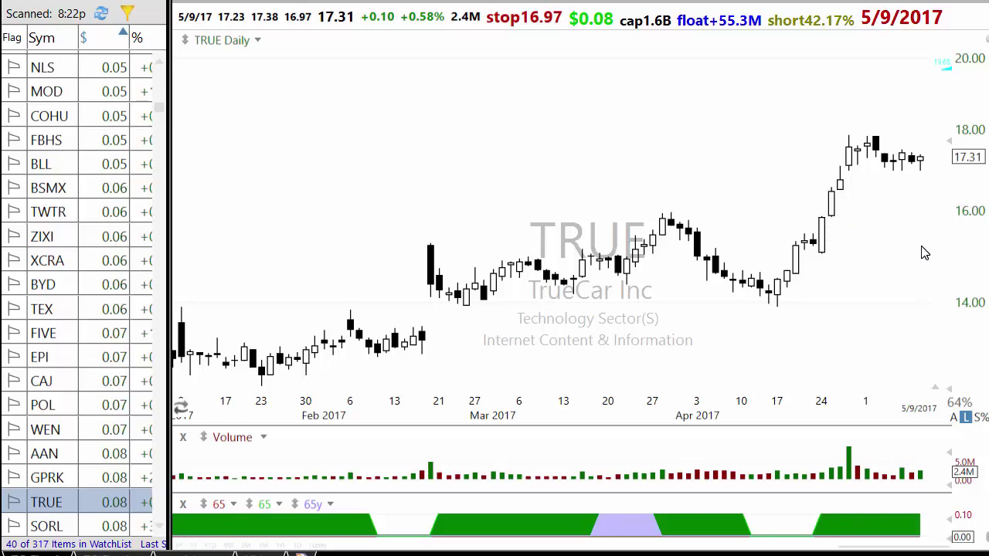
{"action": "key", "text": "Down"}
{"action": "key", "text": "Down"}
{"action": "key", "text": "Down"}
{"action": "key", "text": "Down"}
{"action": "key", "text": "Down"}
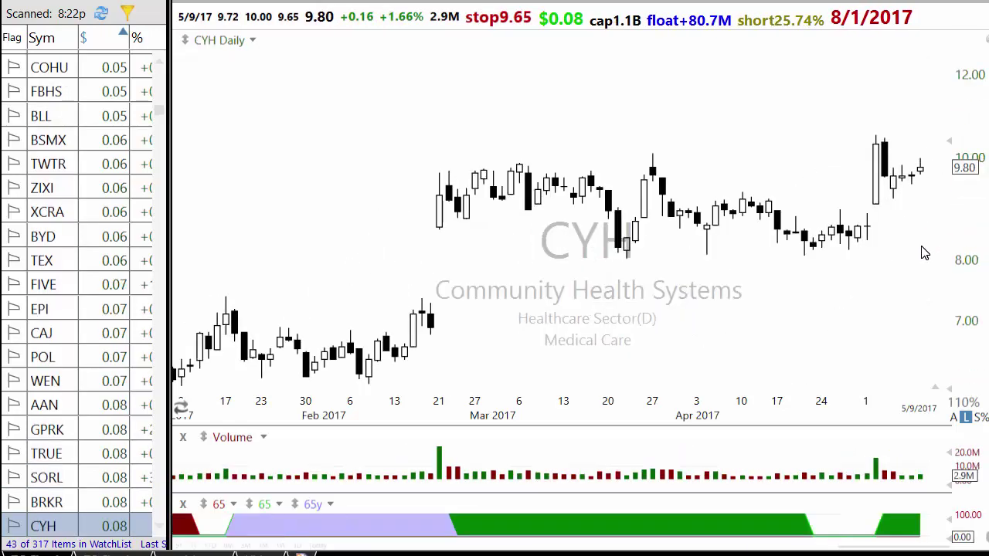
{"action": "key", "text": "Down"}
{"action": "key", "text": "Down"}
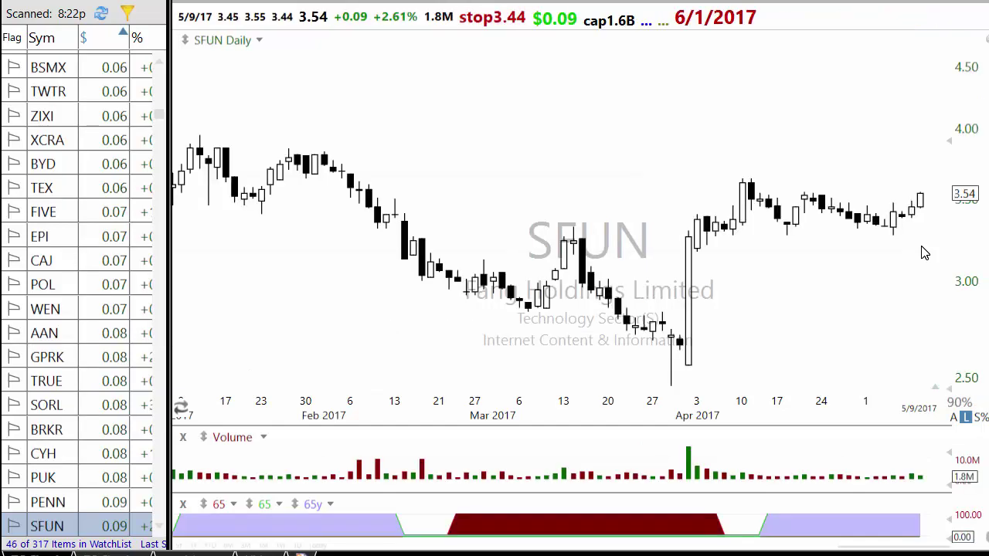
Review the daily charts of the scan results from ENTG through B, including MITK
{"action": "key", "text": "Down"}
{"action": "key", "text": "Down"}
{"action": "key", "text": "Down"}
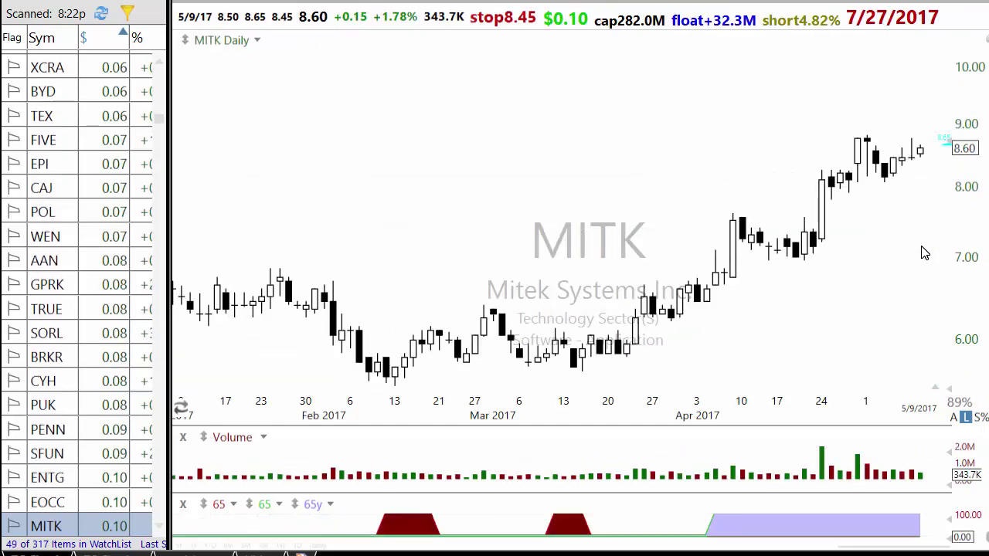
{"action": "key", "text": "Down"}
{"action": "key", "text": "Down"}
{"action": "key", "text": "Down"}
{"action": "key", "text": "Down"}
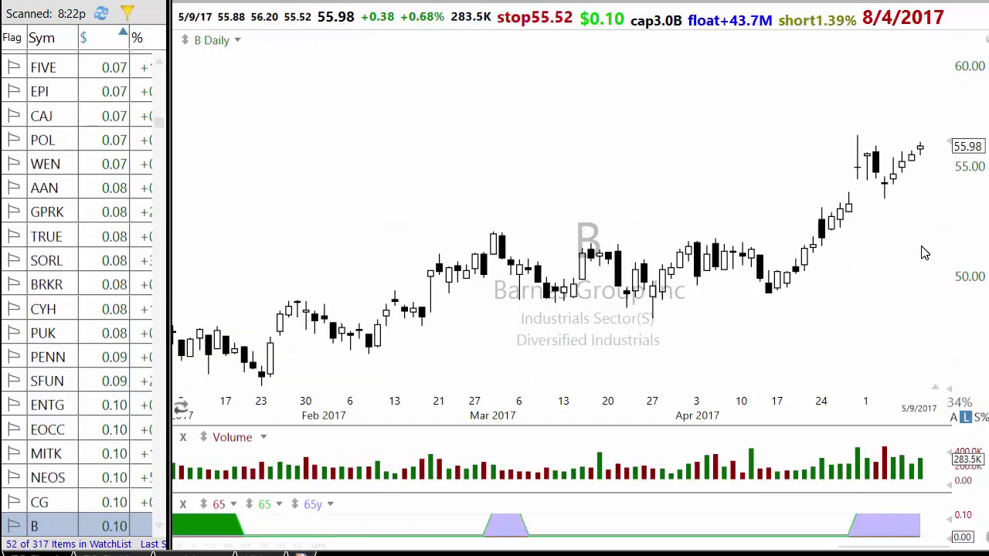
Review the daily charts of the scan results from RUSHA through SIMO, including GOGO
{"action": "key", "text": "Down"}
{"action": "key", "text": "Down"}
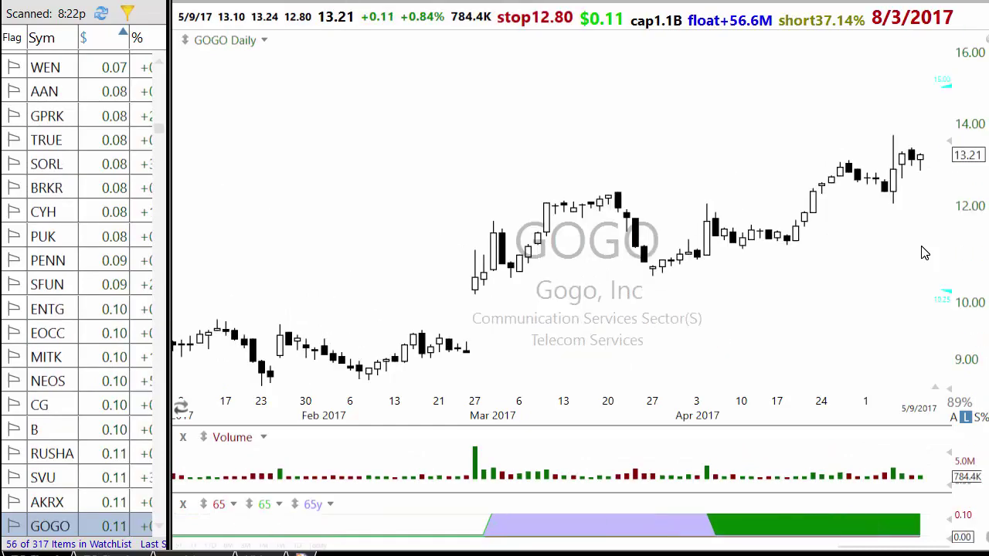
{"action": "key", "text": "Down"}
{"action": "key", "text": "Down"}
{"action": "key", "text": "Down"}
{"action": "key", "text": "Down"}
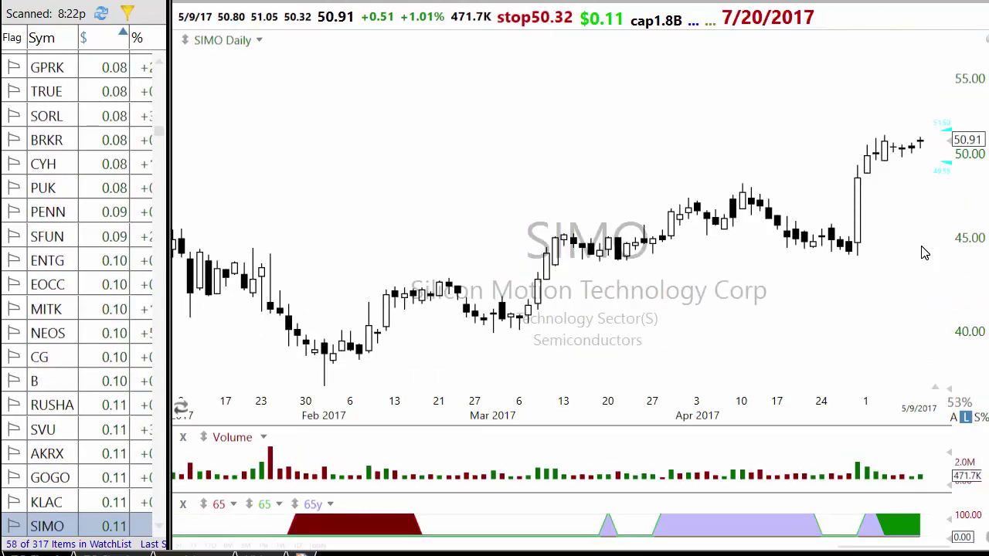
Review the daily charts of the scan results from ROL through TMHC, including GNCMA, CGNX, DORM, SWK and LRN
{"action": "key", "text": "Down"}
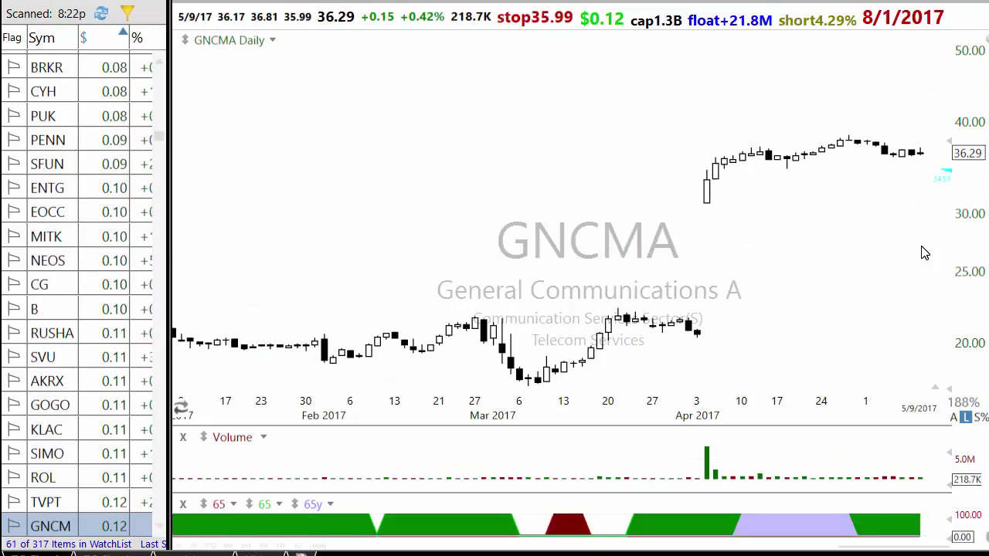
{"action": "key", "text": "Down"}
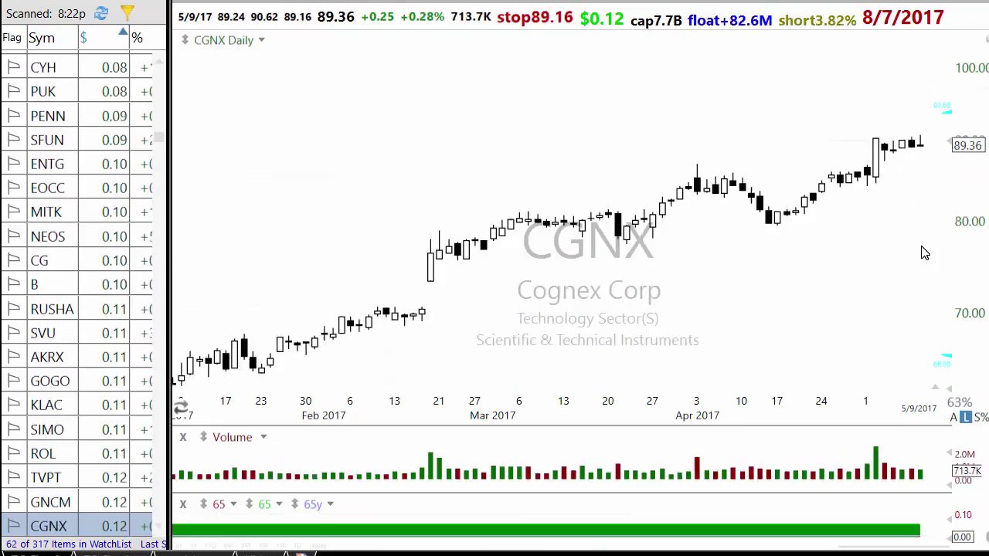
{"action": "key", "text": "Down"}
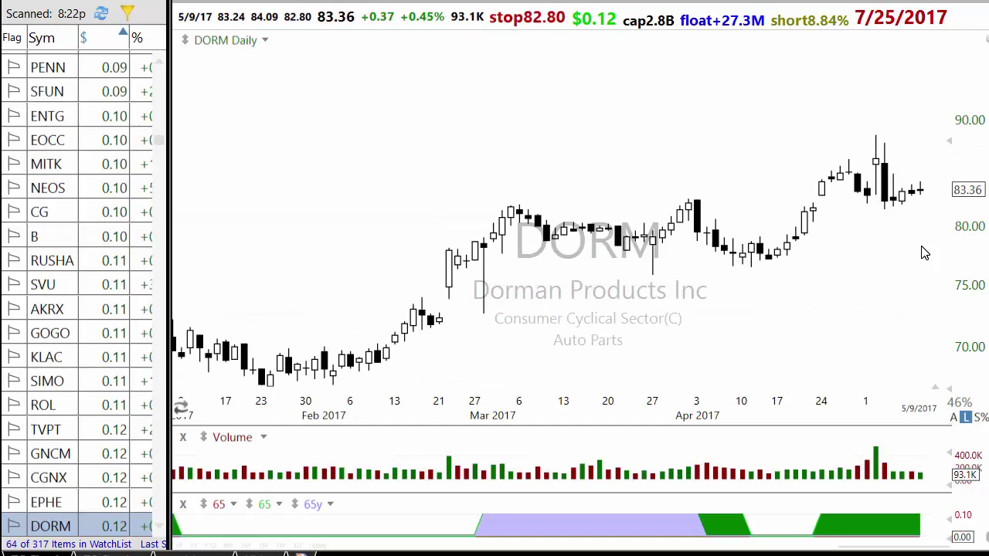
{"action": "key", "text": "space"}
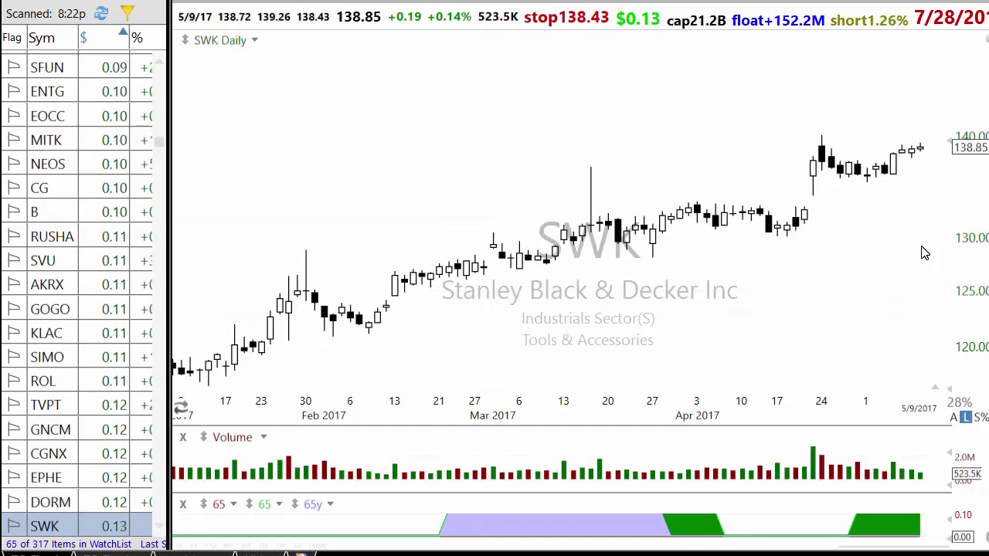
{"action": "key", "text": "space"}
{"action": "key", "text": "space"}
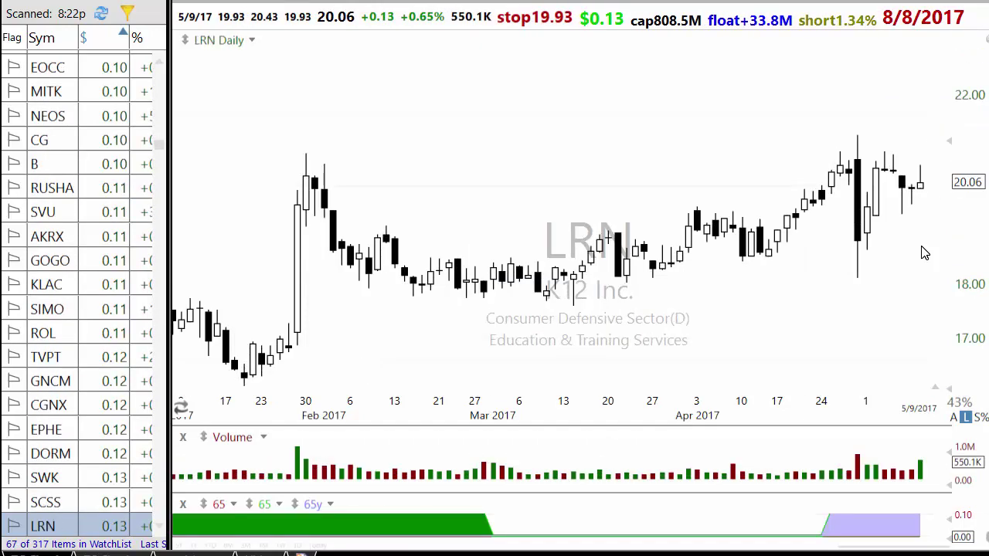
{"action": "key", "text": "space"}
{"action": "key", "text": "space"}
{"action": "key", "text": "space"}
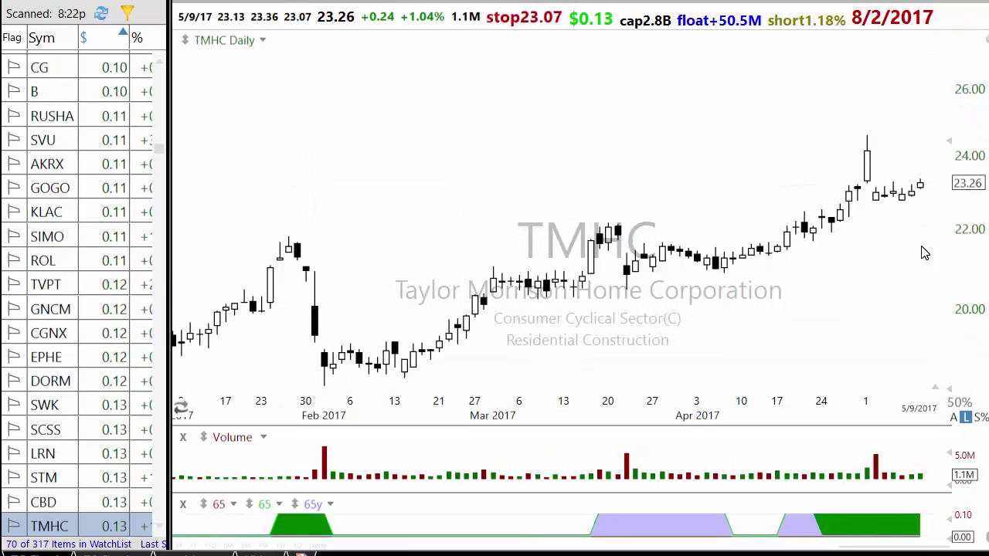
Review the daily charts of the scan results from OI through TTS, including EA and SQ
{"action": "key", "text": "space"}
{"action": "key", "text": "space"}
{"action": "key", "text": "space"}
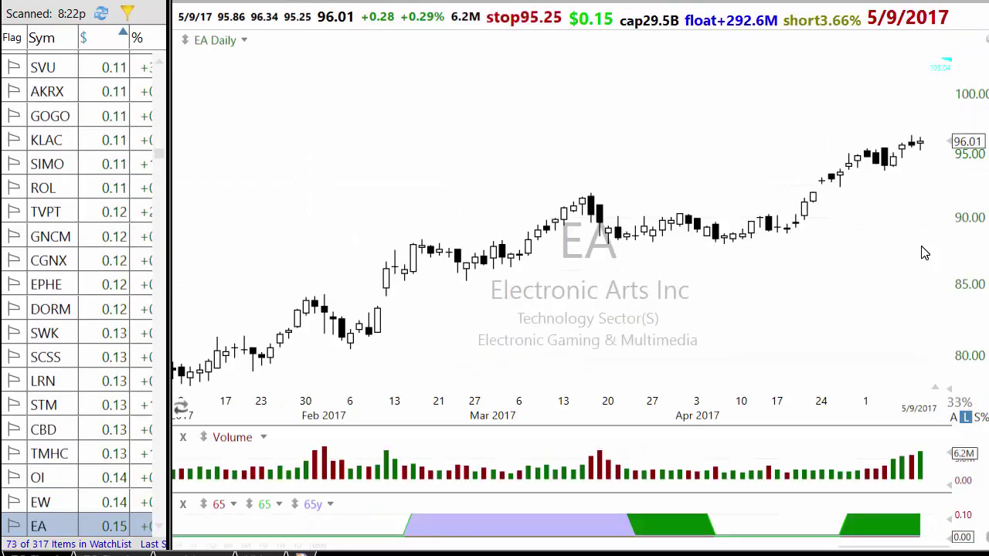
{"action": "key", "text": "space"}
{"action": "key", "text": "space"}
{"action": "key", "text": "space"}
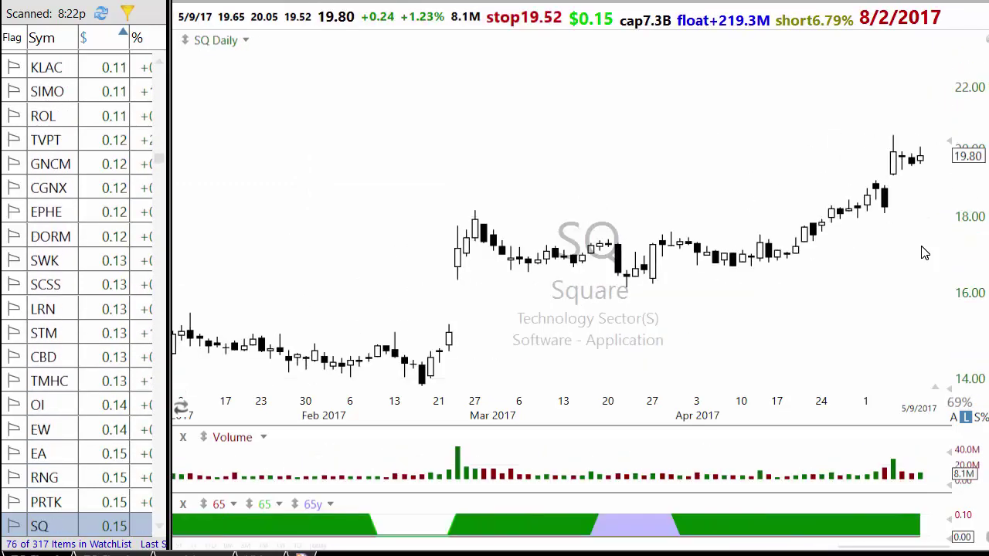
{"action": "key", "text": "space"}
{"action": "key", "text": "space"}
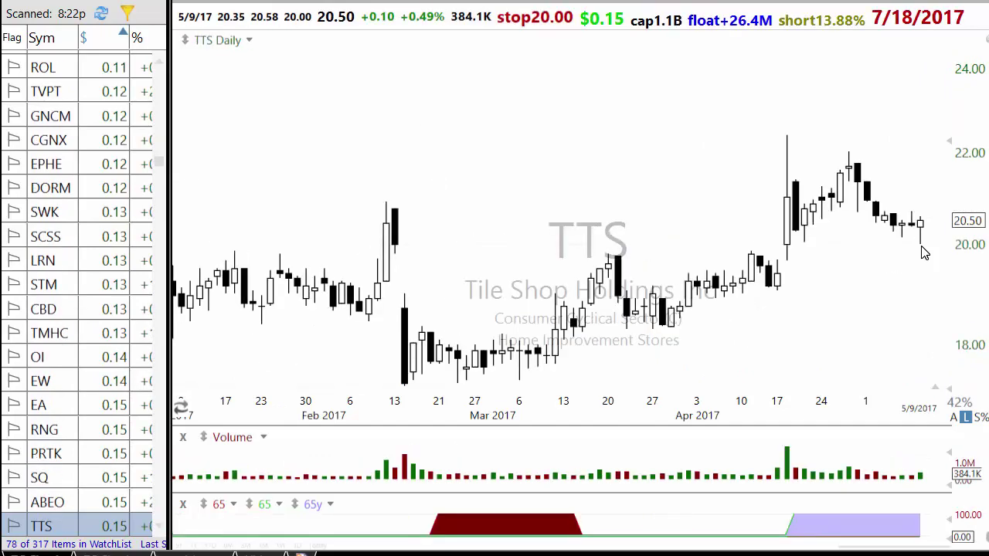
Review the daily charts of the scan results from VIVO through AMX, including MKSI and UCTT
{"action": "key", "text": "space"}
{"action": "key", "text": "space"}
{"action": "key", "text": "space"}
{"action": "key", "text": "space"}
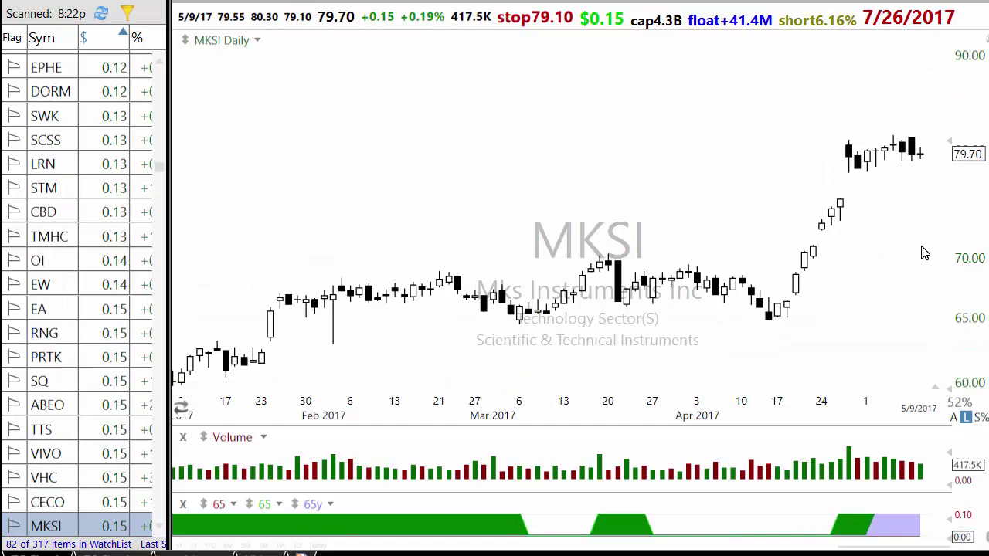
{"action": "key", "text": "space"}
{"action": "key", "text": "space"}
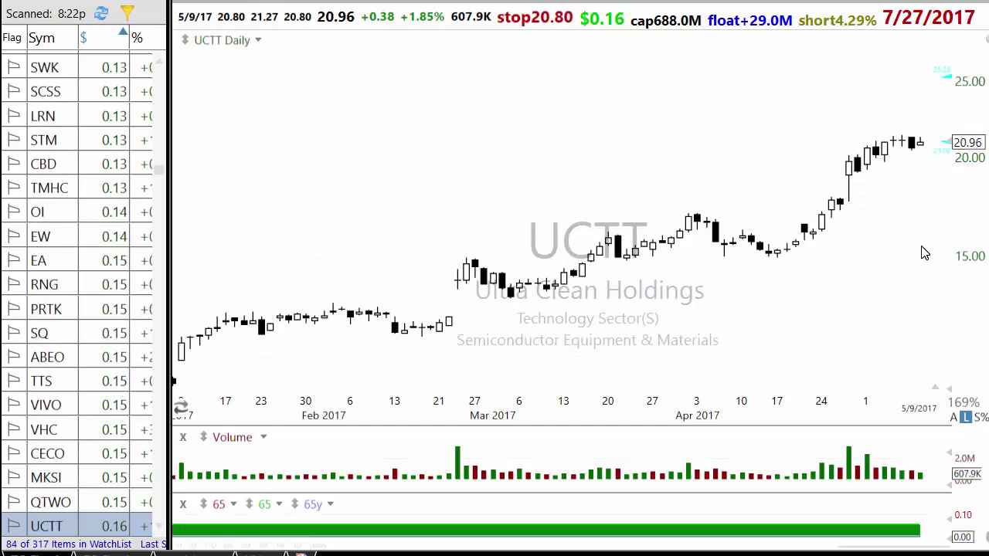
{"action": "key", "text": "space"}
{"action": "key", "text": "space"}
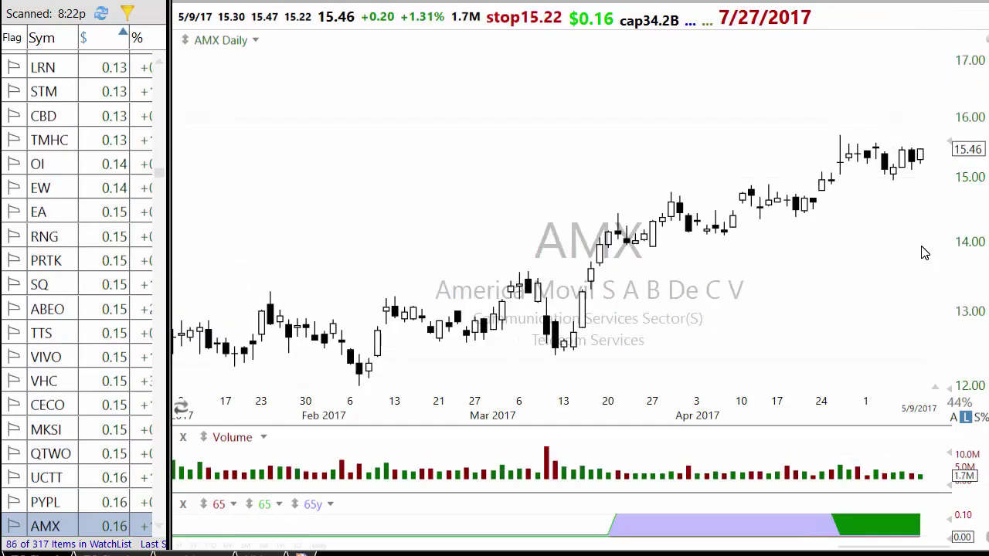
Review the daily charts of the scan results from BLD through MGI, including JNPR, GRFS and FSS
{"action": "key", "text": "space"}
{"action": "key", "text": "space"}
{"action": "key", "text": "space"}
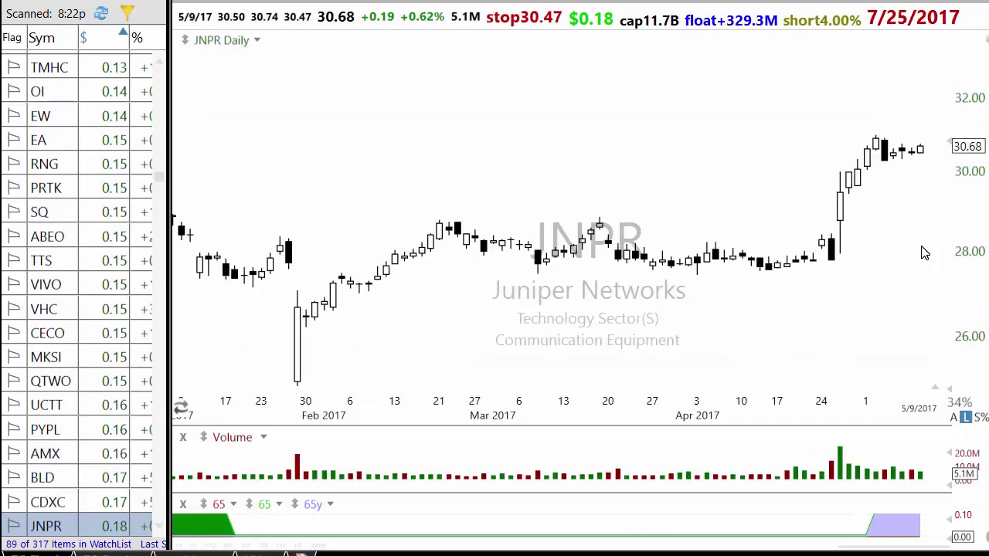
{"action": "key", "text": "space"}
{"action": "key", "text": "space"}
{"action": "key", "text": "space"}
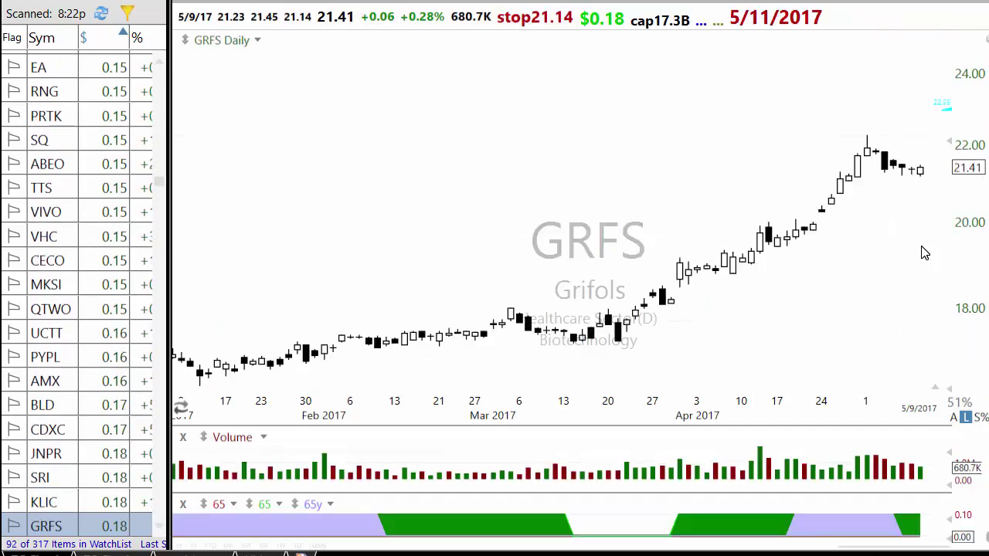
{"action": "key", "text": "space"}
{"action": "key", "text": "space"}
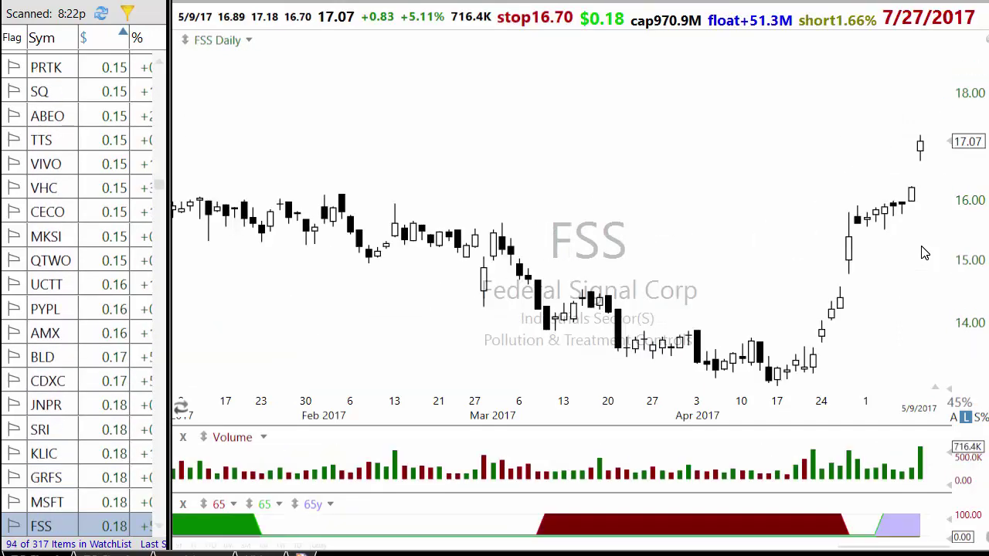
{"action": "key", "text": "space"}
{"action": "key", "text": "space"}
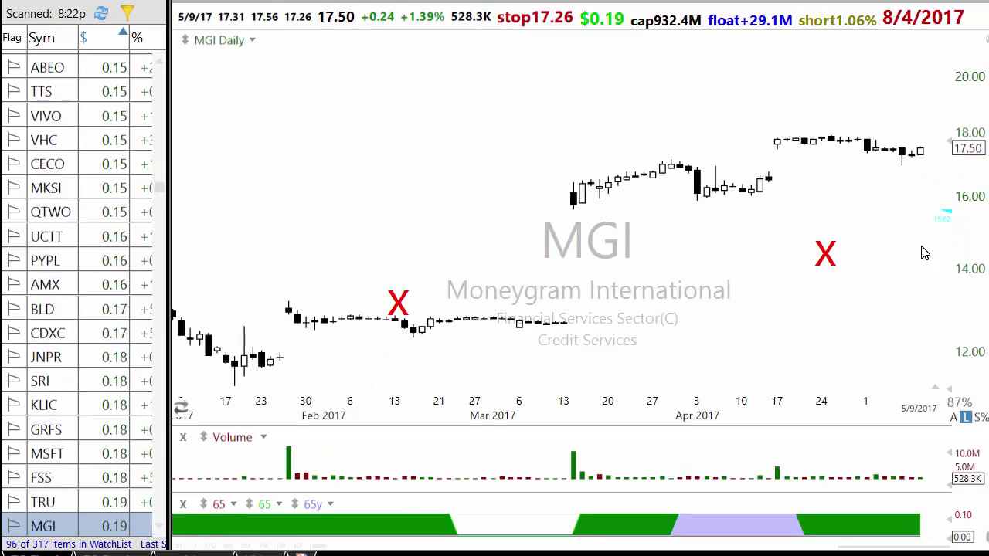
Review the daily charts of the scan results from STAY through AMKR, including ALGN and IMGN
{"action": "key", "text": "space"}
{"action": "key", "text": "space"}
{"action": "key", "text": "space"}
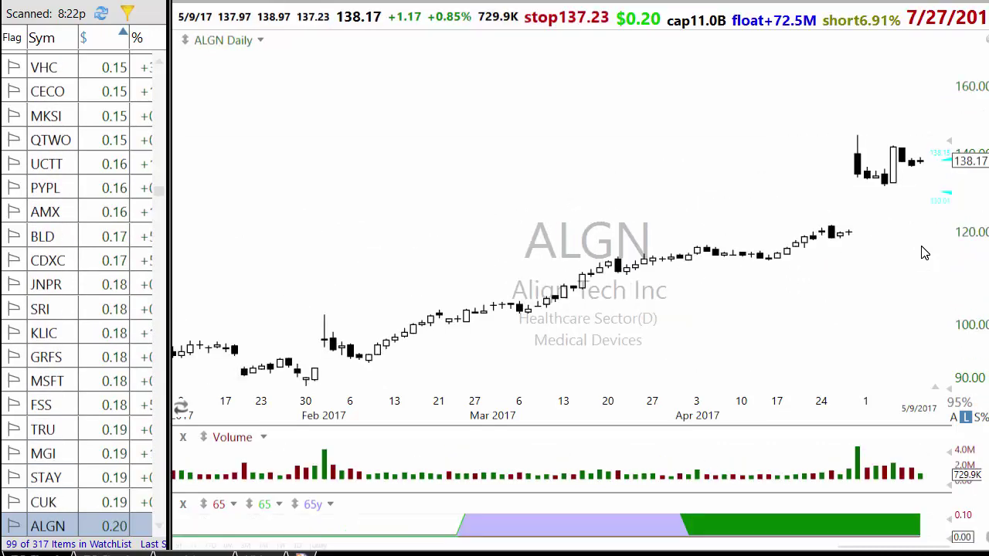
{"action": "key", "text": "space"}
{"action": "key", "text": "space"}
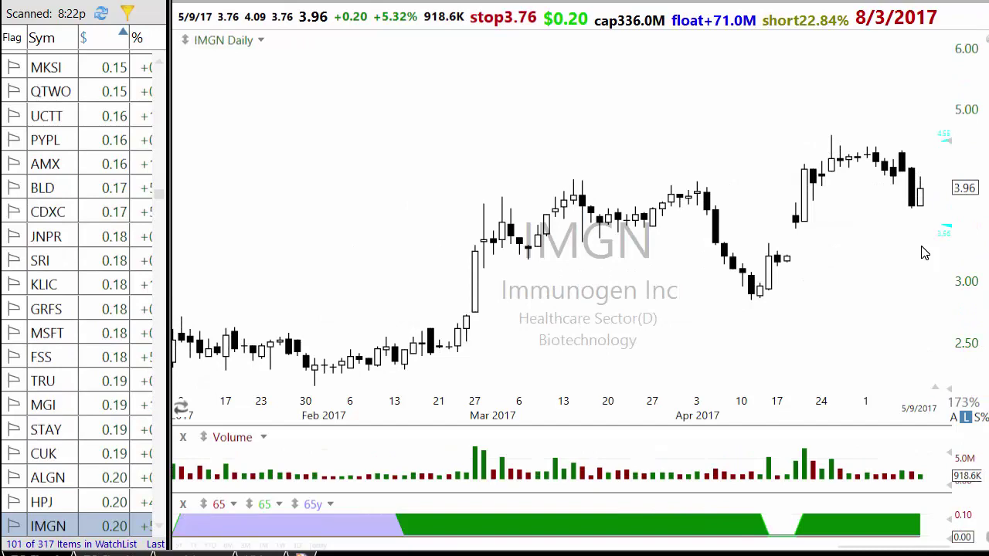
{"action": "key", "text": "space"}
{"action": "key", "text": "space"}
{"action": "key", "text": "space"}
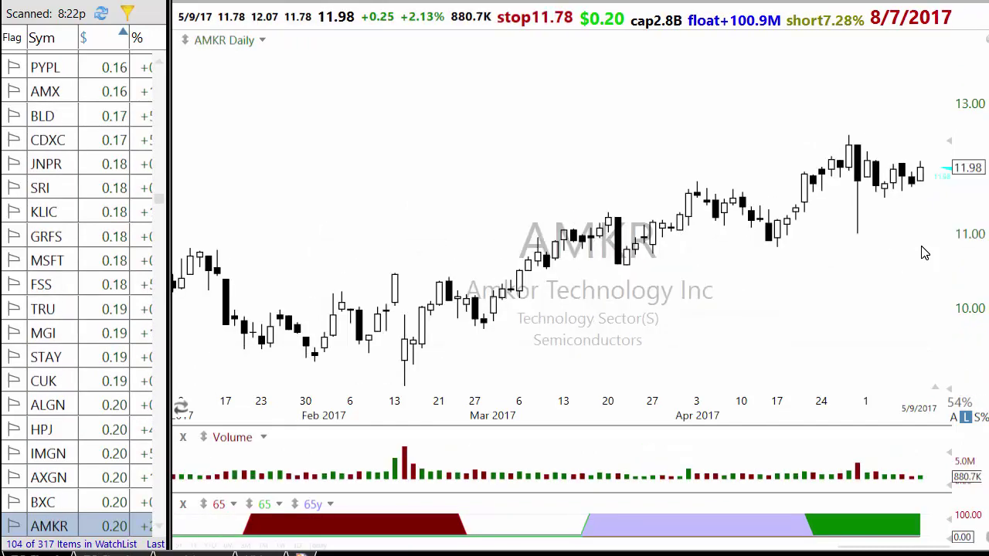
Review the daily charts of the scan results from ZGNX through RLGT, including WD, HIIQ and EL
{"action": "key", "text": "space"}
{"action": "key", "text": "space"}
{"action": "key", "text": "space"}
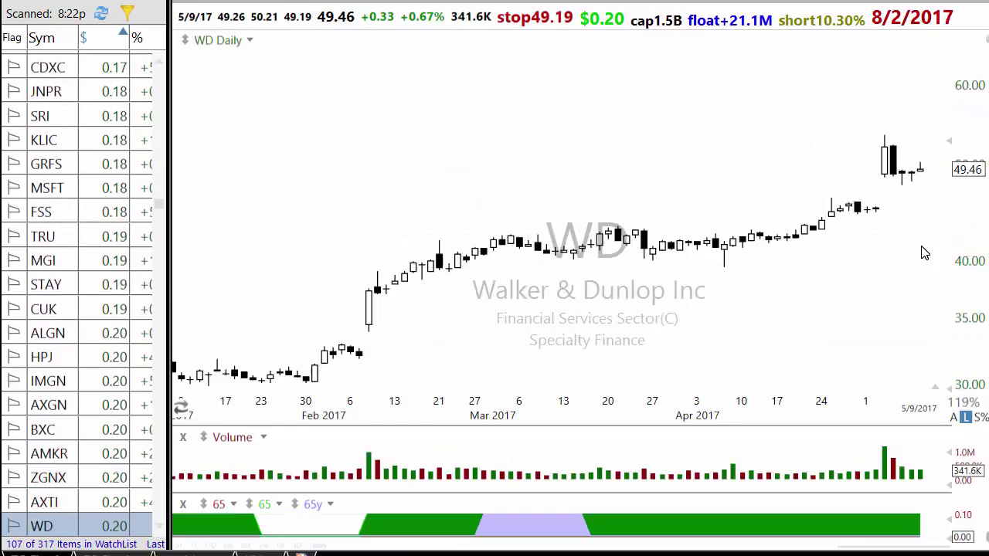
{"action": "key", "text": "space"}
{"action": "key", "text": "space"}
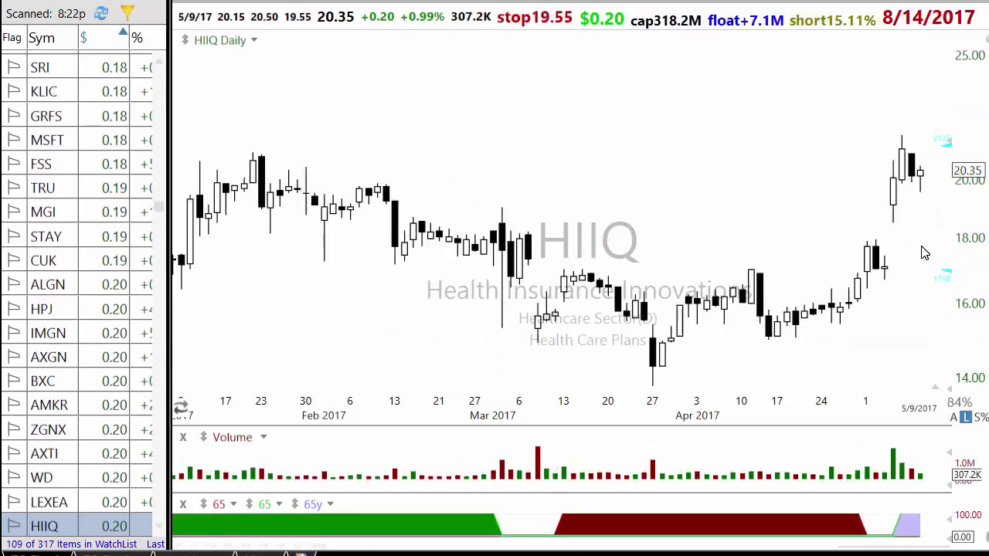
{"action": "key", "text": "space"}
{"action": "key", "text": "space"}
{"action": "key", "text": "space"}
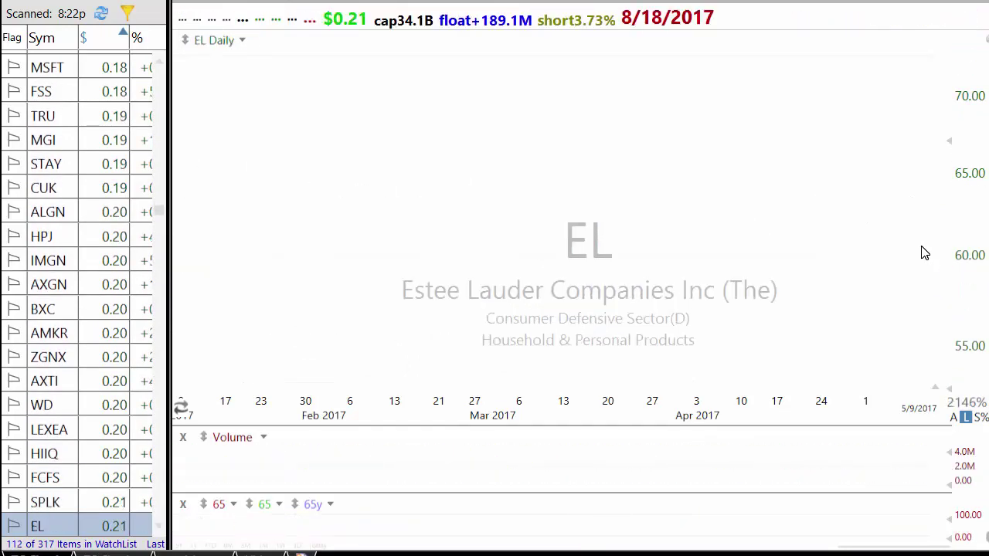
{"action": "key", "text": "space"}
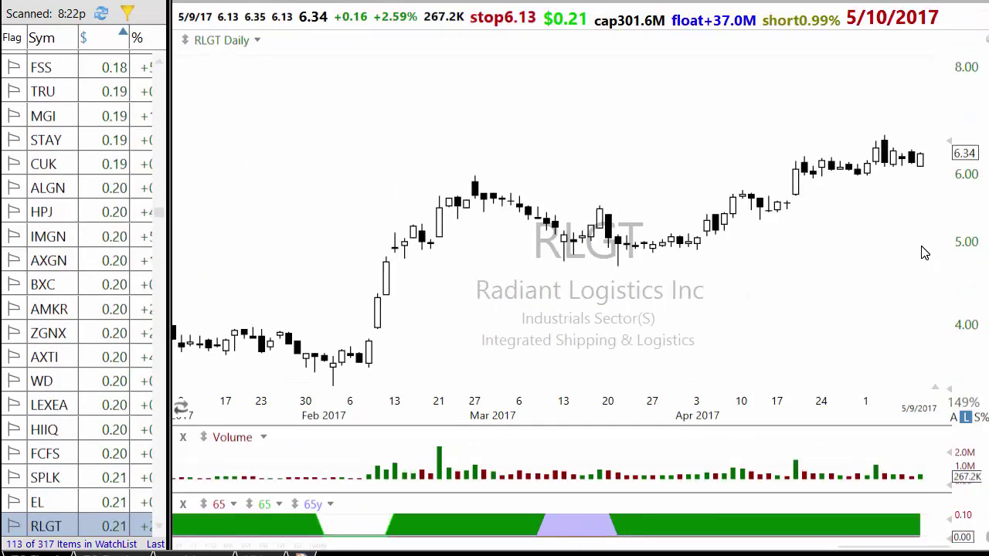
Review the daily charts of the scan results from PNR through RMTI, including OB, CRUS, OSUR and CCL
{"action": "key", "text": "space"}
{"action": "key", "text": "space"}
{"action": "key", "text": "space"}
{"action": "key", "text": "space"}
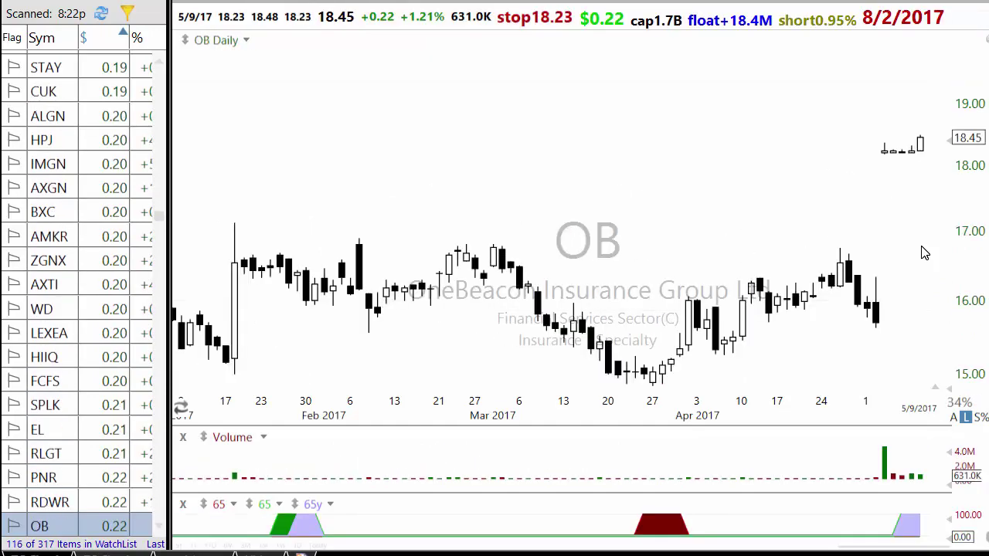
{"action": "key", "text": "space"}
{"action": "key", "text": "space"}
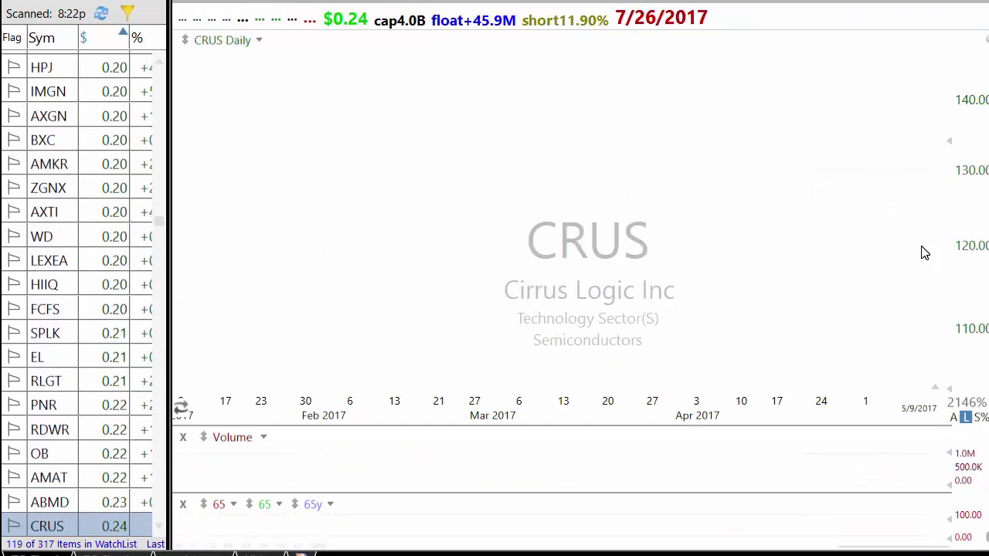
{"action": "key", "text": "space"}
{"action": "key", "text": "space"}
{"action": "key", "text": "space"}
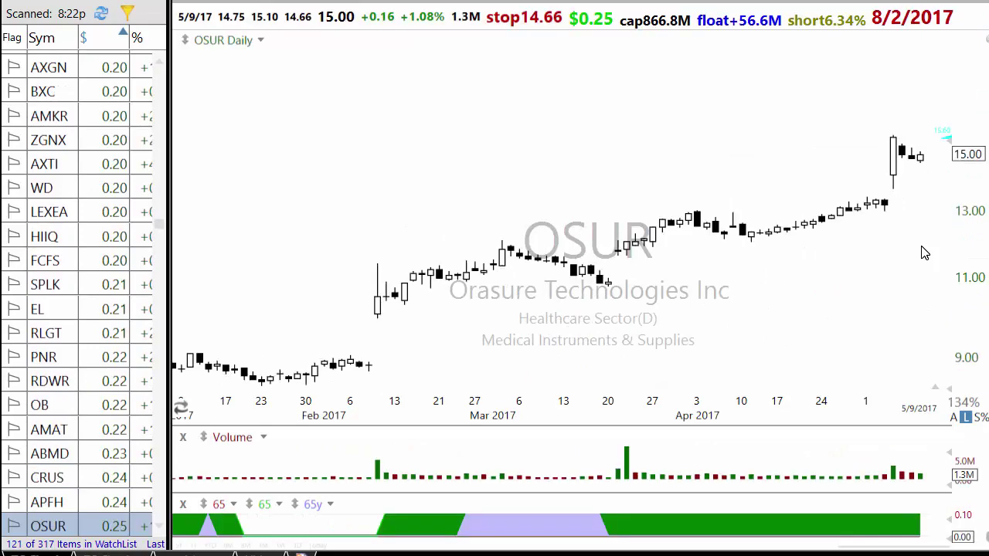
{"action": "key", "text": "space"}
{"action": "key", "text": "space"}
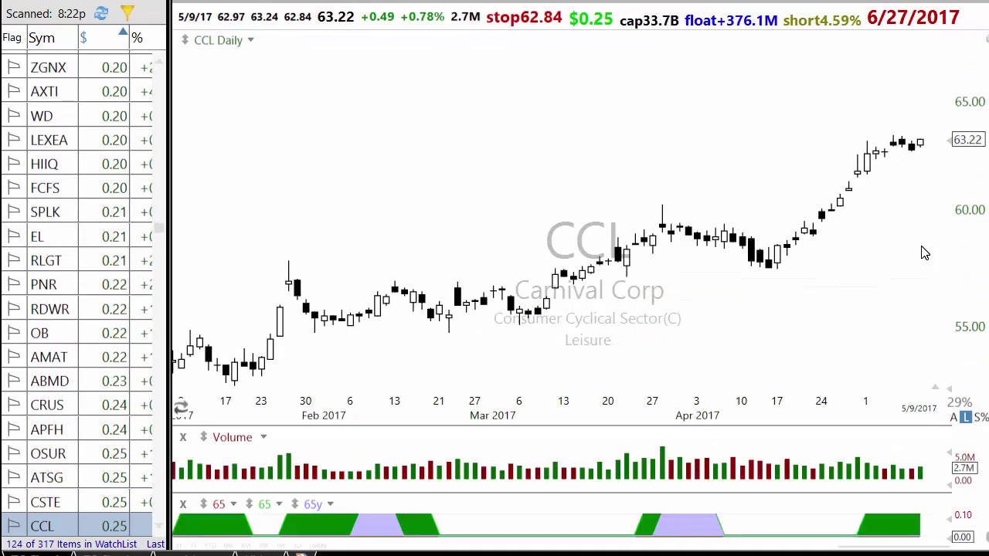
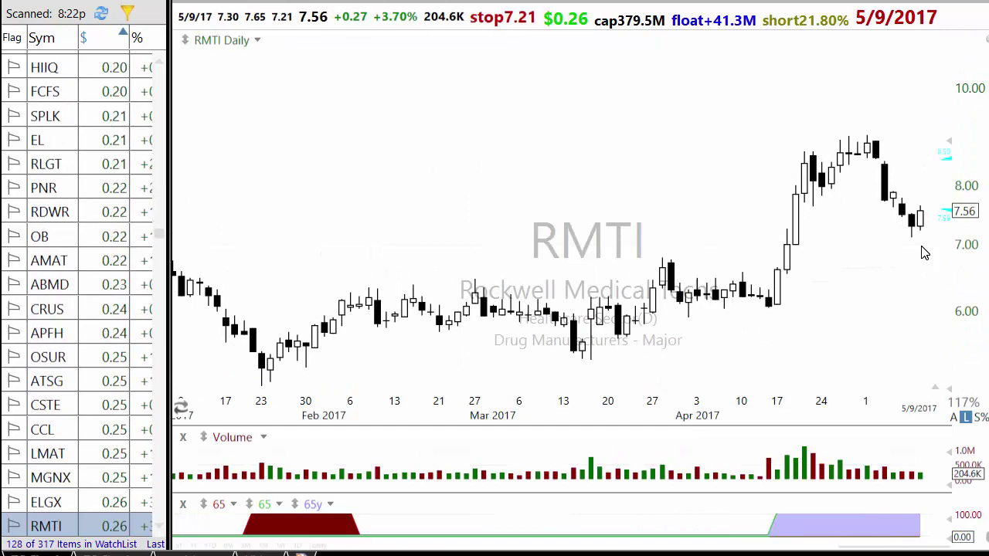
Review the daily charts of the scan results from ADBE through MHO, including JASO, KBH and WMT
{"action": "key", "text": "Down"}
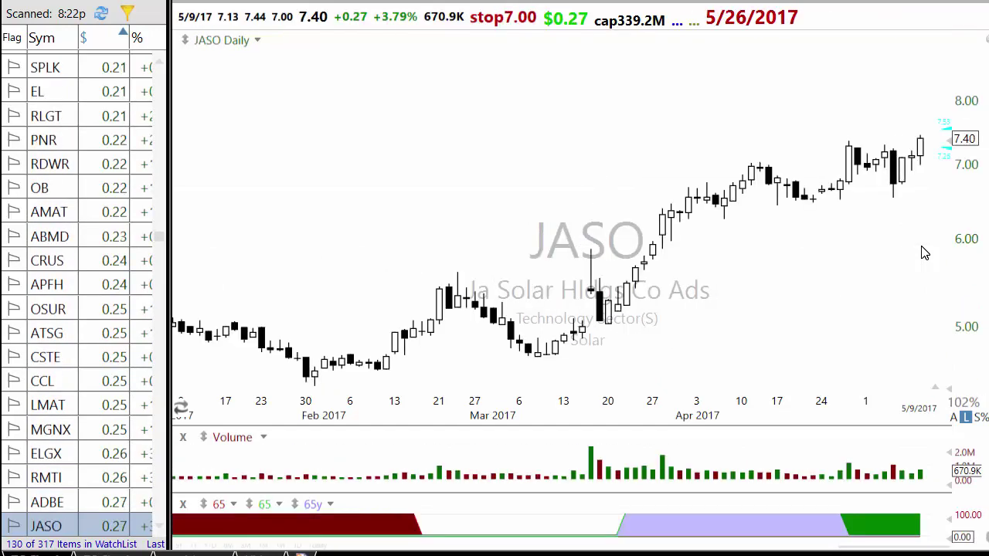
{"action": "key", "text": "Down"}
{"action": "key", "text": "Down"}
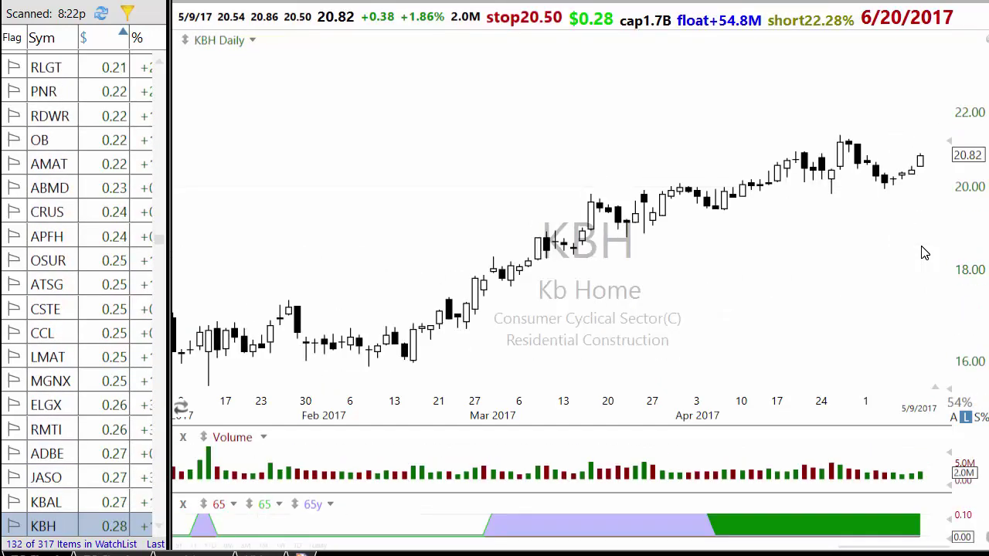
{"action": "key", "text": "Down"}
{"action": "key", "text": "Down"}
{"action": "key", "text": "Down"}
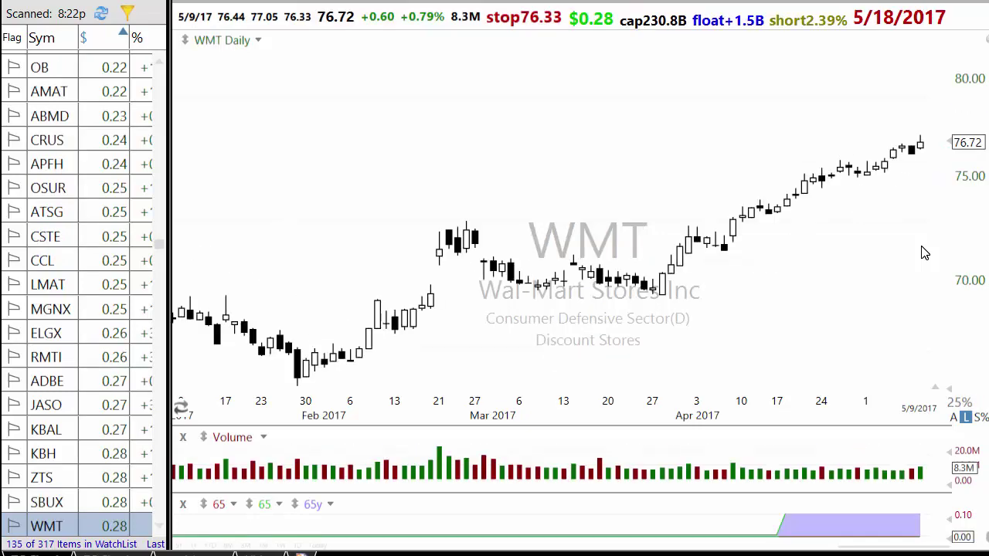
{"action": "key", "text": "Down"}
{"action": "key", "text": "Down"}
{"action": "key", "text": "Down"}
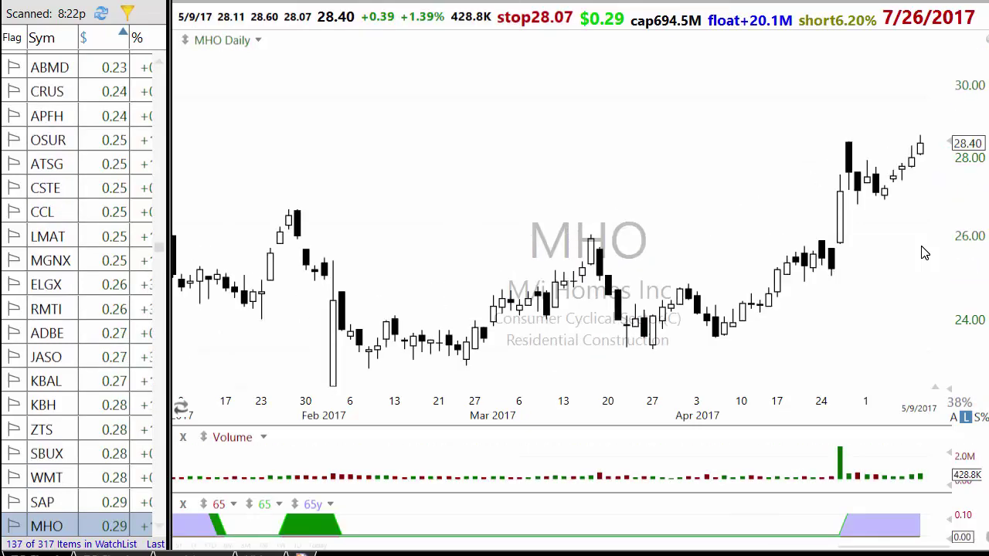
Review the daily charts of the scan results from DSLV through QDEL, including GTT and SQNS
{"action": "key", "text": "Down"}
{"action": "key", "text": "Down"}
{"action": "key", "text": "Down"}
{"action": "key", "text": "Down"}
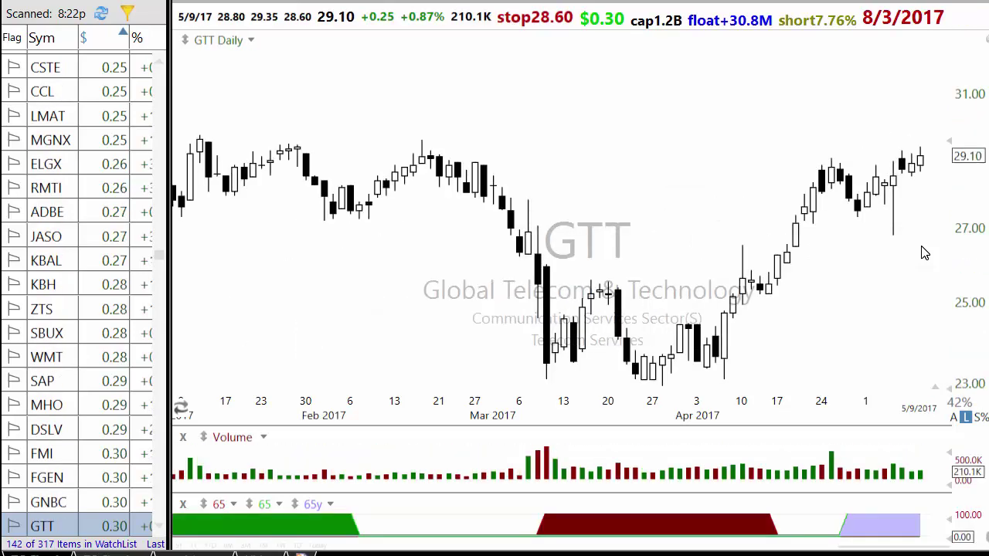
{"action": "key", "text": "Down"}
{"action": "key", "text": "Down"}
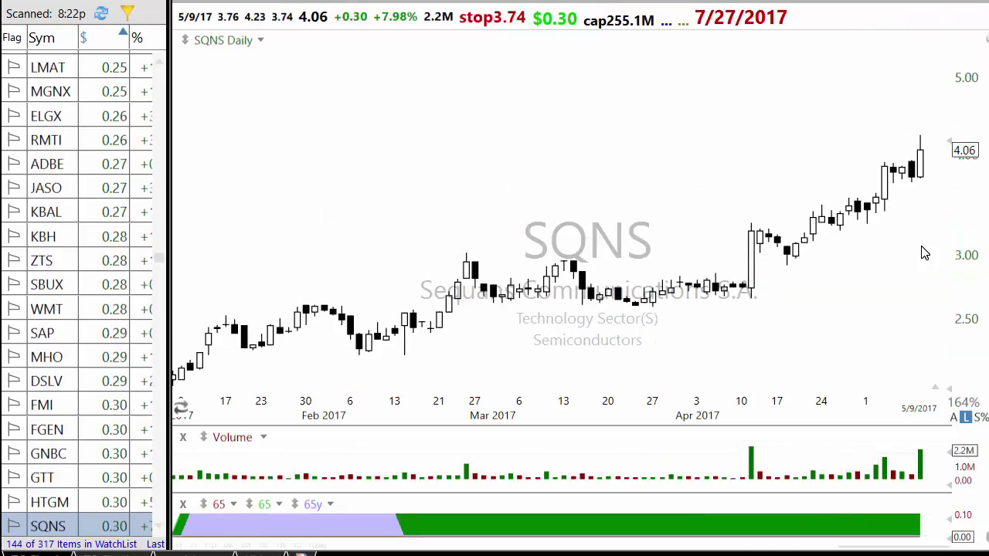
{"action": "key", "text": "Down"}
{"action": "key", "text": "Down"}
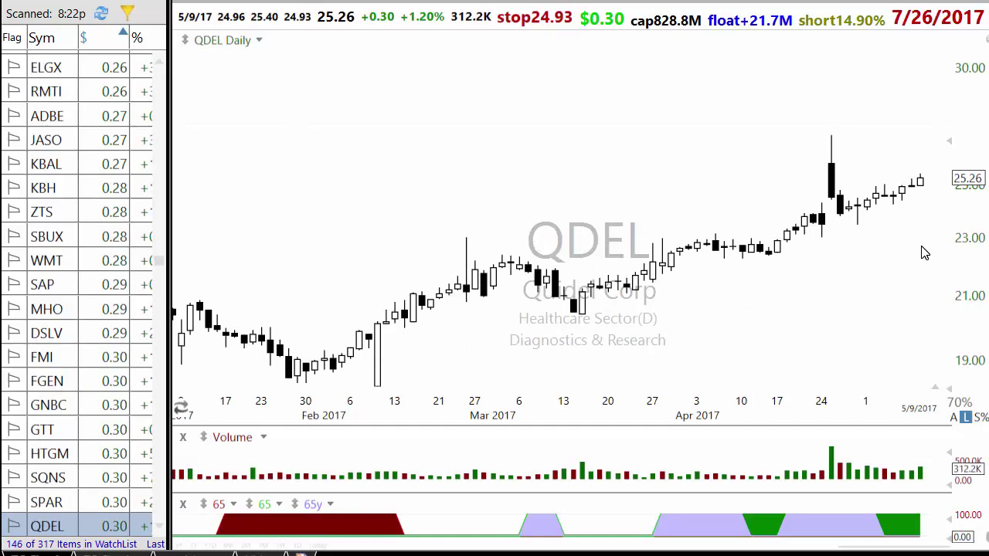
Review the daily charts of the scan results from NCS through SRPT, including TVTY and YUMC
{"action": "key", "text": "Down"}
{"action": "key", "text": "Down"}
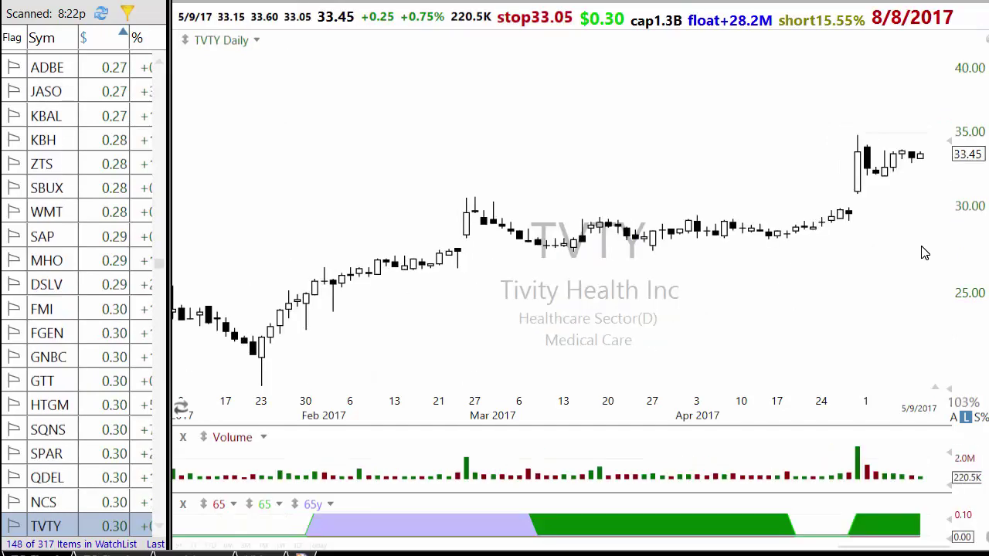
{"action": "key", "text": "Down"}
{"action": "key", "text": "Down"}
{"action": "key", "text": "Down"}
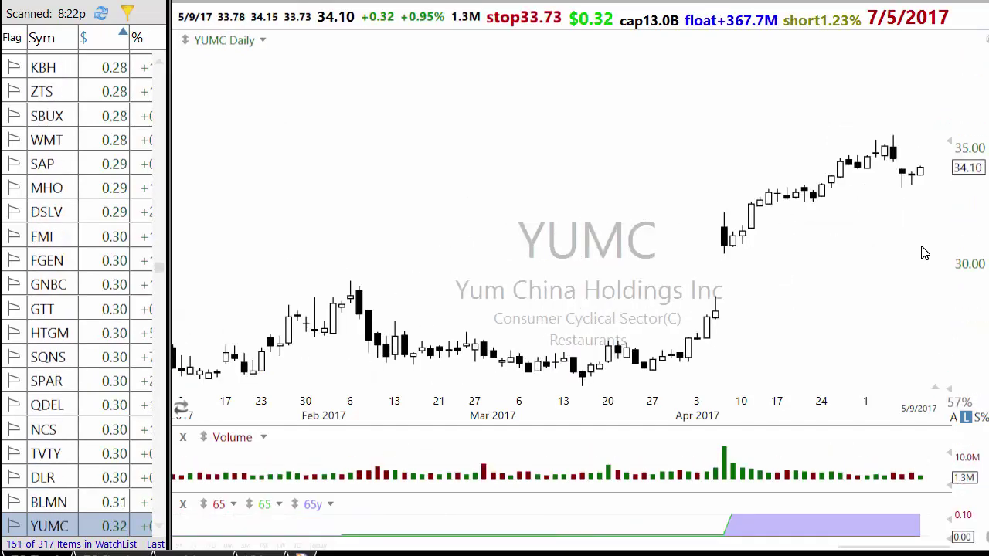
{"action": "key", "text": "Down"}
{"action": "key", "text": "Down"}
{"action": "key", "text": "Down"}
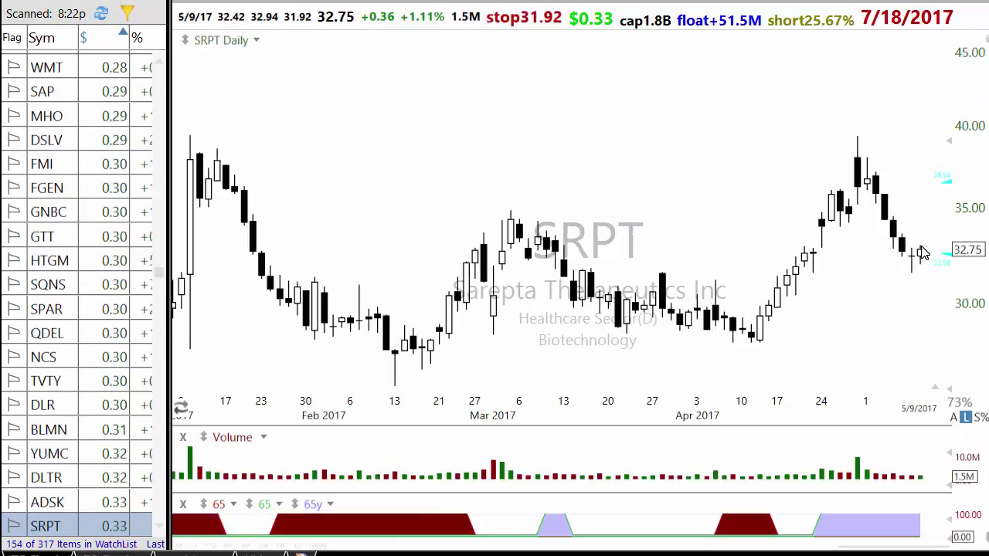
Bring up the DY daily chart and inspect the price data of its 5/5/17 bar
{"action": "key", "text": "Down"}
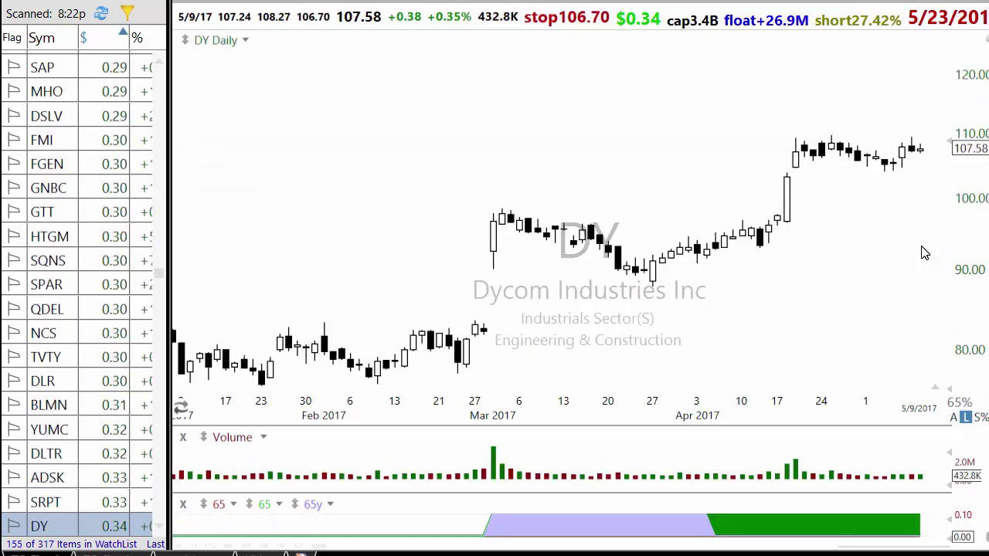
{"action": "left_click", "coordinate": [903, 166]}
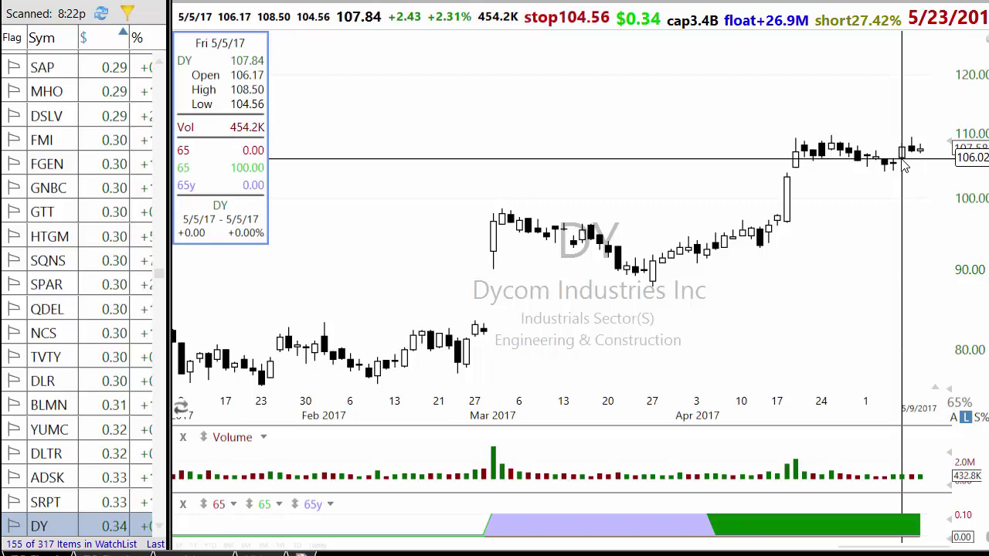
{"action": "left_click", "coordinate": [904, 166]}
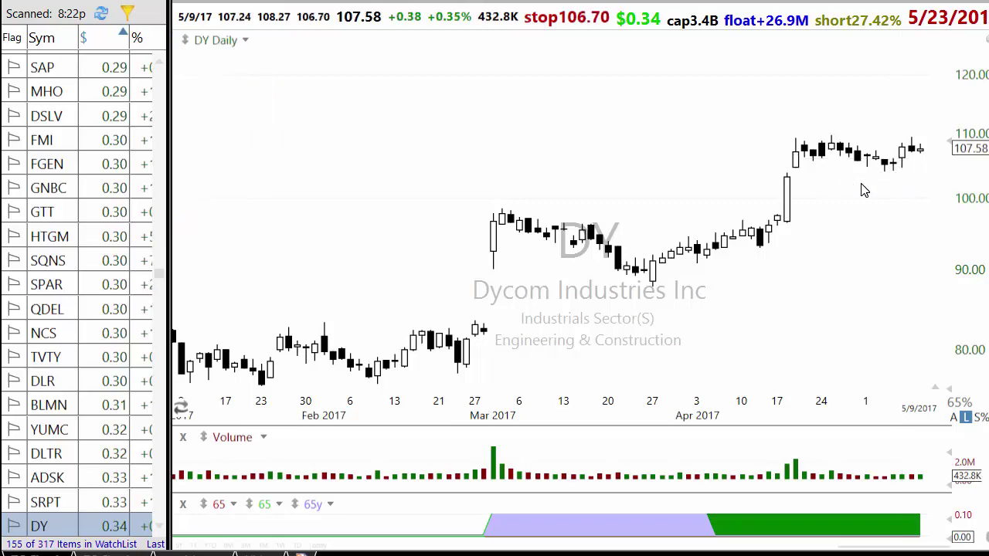
Review the daily charts of the scan results from MMYT through ENZ
{"action": "key", "text": "Down"}
{"action": "key", "text": "Down"}
{"action": "key", "text": "Down"}
{"action": "key", "text": "Down"}
{"action": "key", "text": "Down"}
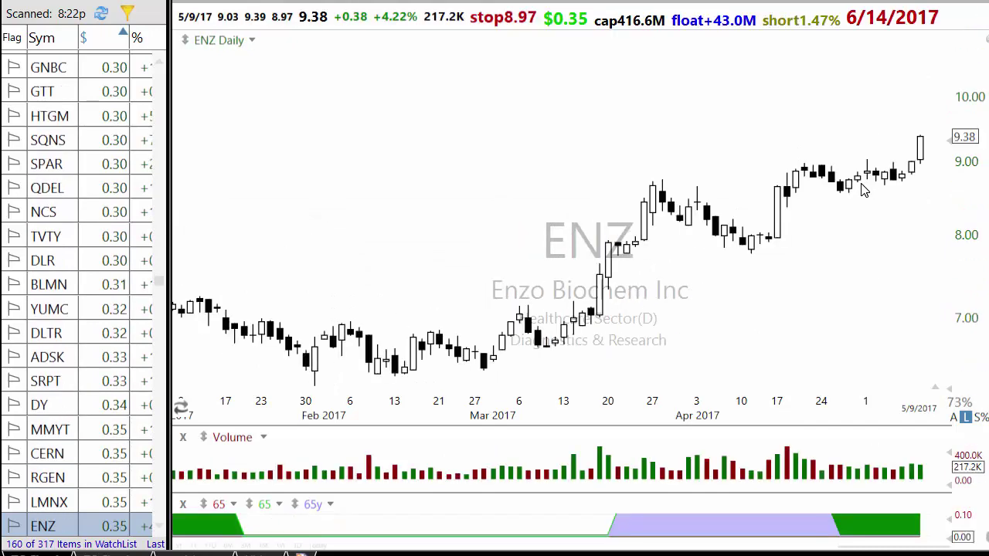
Inspect the price data of the 5/8/17 bar on the ENZ daily chart
{"action": "left_click", "coordinate": [913, 178]}
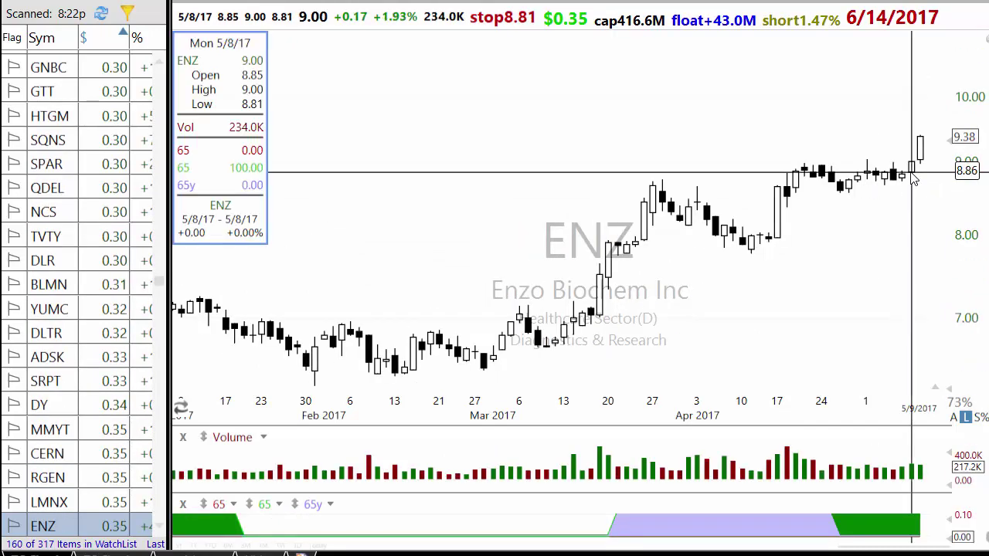
{"action": "left_click", "coordinate": [913, 178]}
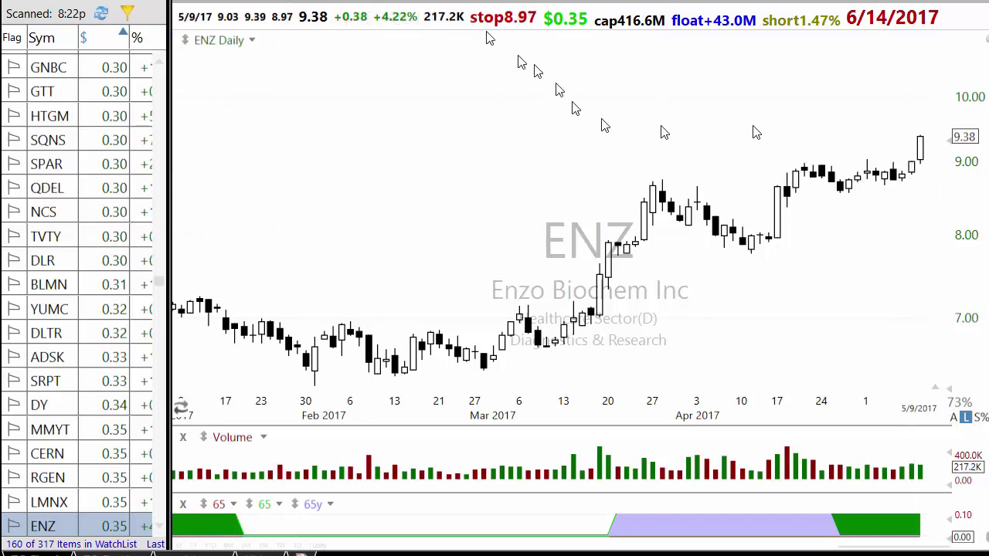
{"action": "left_click", "coordinate": [916, 176]}
{"action": "left_click", "coordinate": [915, 176]}
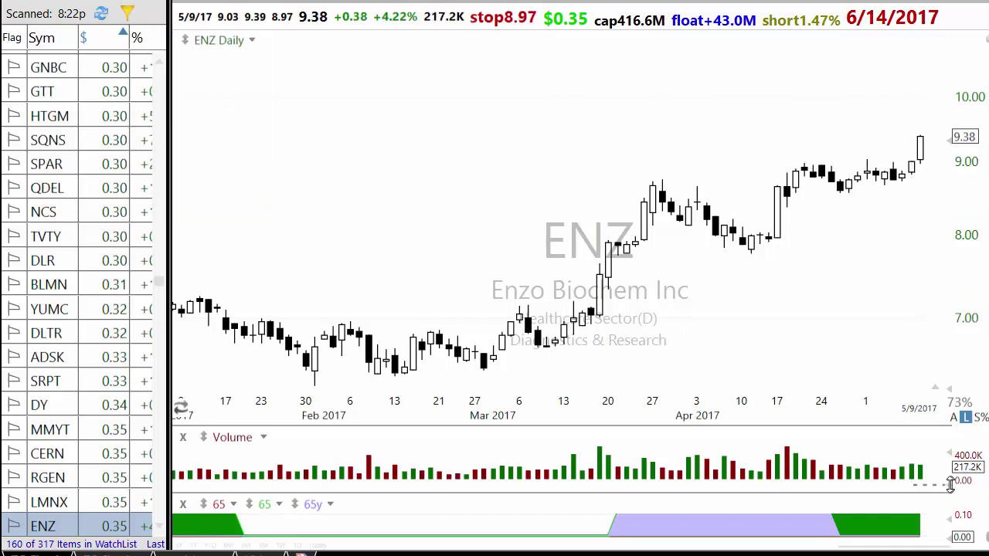
Slightly adjust the vertical scales of the volume and TI65 panes below the ENZ chart
{"action": "left_click_drag", "start_coordinate": [949, 483], "coordinate": [948, 485]}
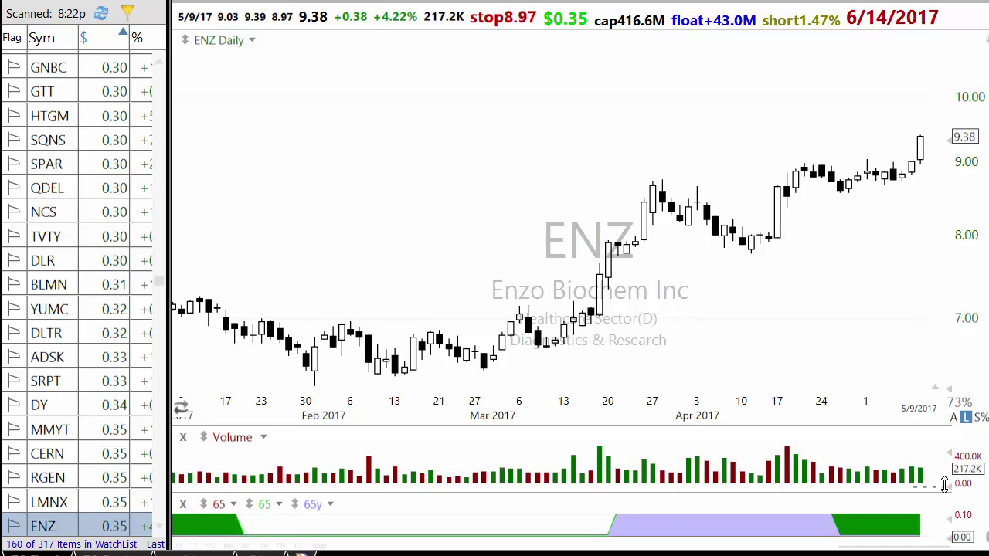
{"action": "left_click_drag", "start_coordinate": [949, 519], "coordinate": [942, 520]}
Examine the ENZ breakout from its April–May range, comparing the 5/8/17 bar with the 5/9/17 bar
{"action": "left_click", "coordinate": [916, 175]}
{"action": "left_click", "coordinate": [914, 178]}
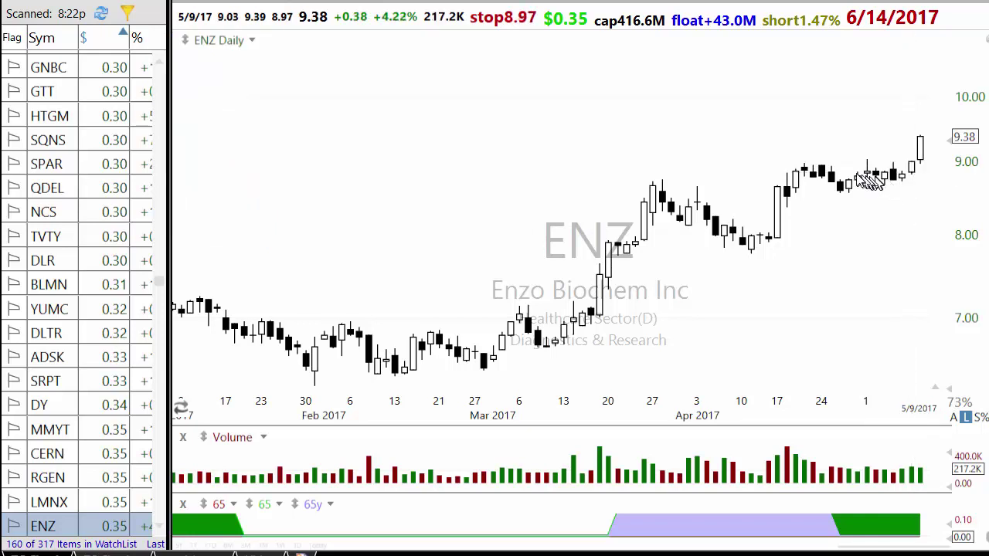
{"action": "left_click", "coordinate": [912, 177]}
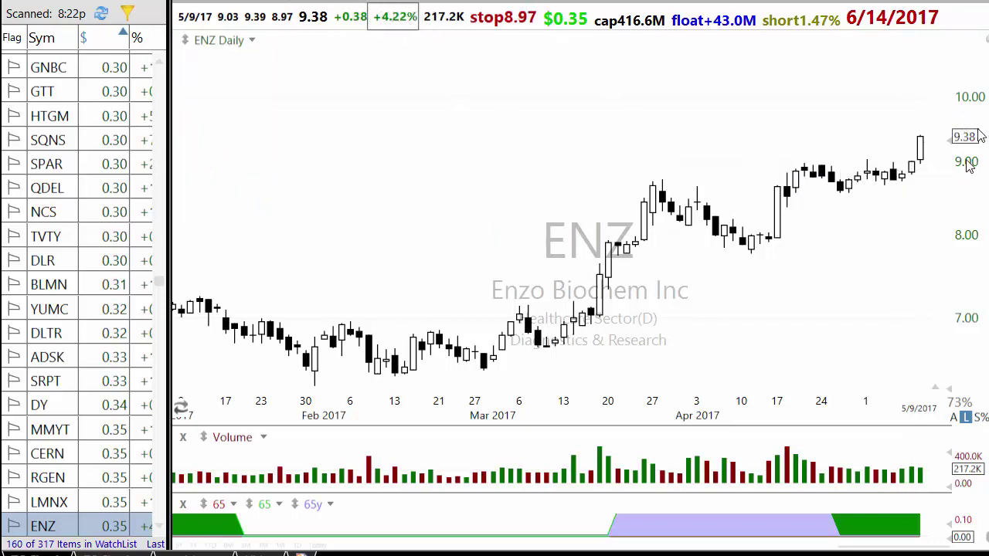
{"action": "left_click", "coordinate": [915, 176]}
{"action": "left_click", "coordinate": [914, 176]}
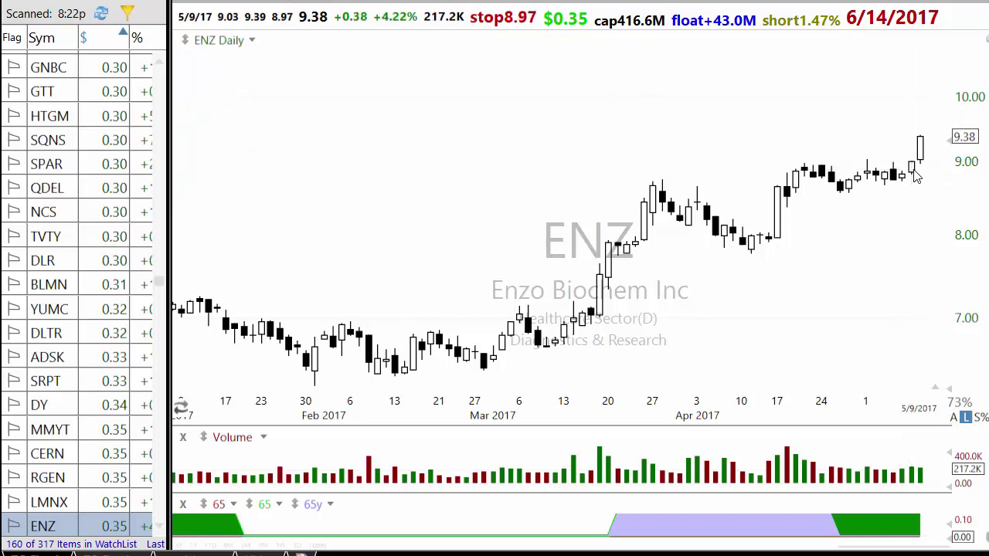
{"action": "left_click", "coordinate": [914, 176]}
{"action": "left_click", "coordinate": [914, 175]}
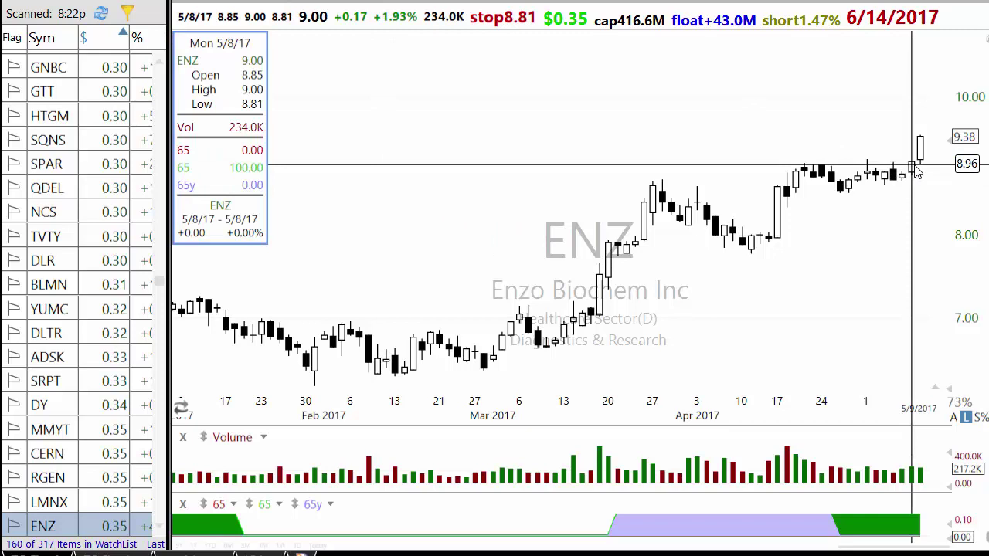
{"action": "left_click_drag", "start_coordinate": [916, 174], "coordinate": [920, 127]}
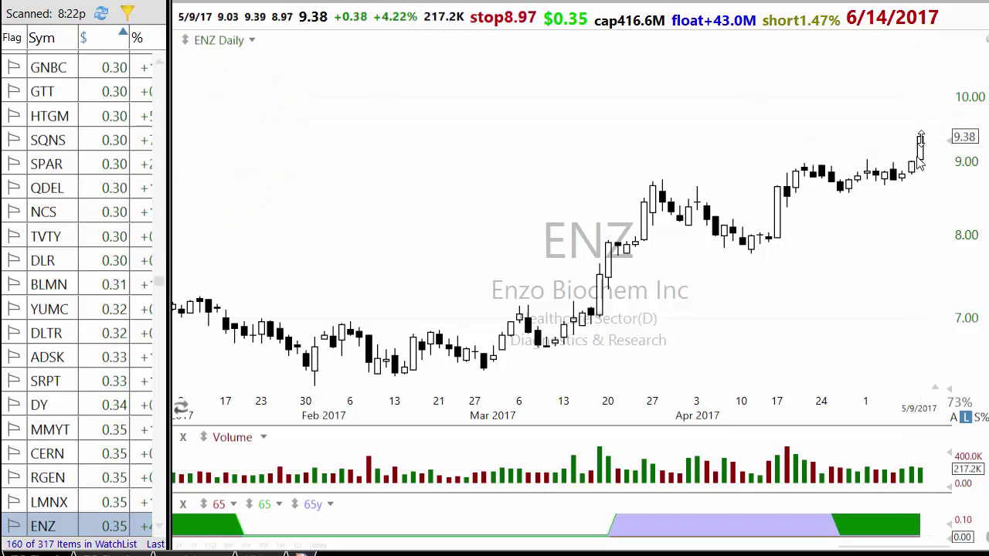
{"action": "left_click", "coordinate": [914, 173]}
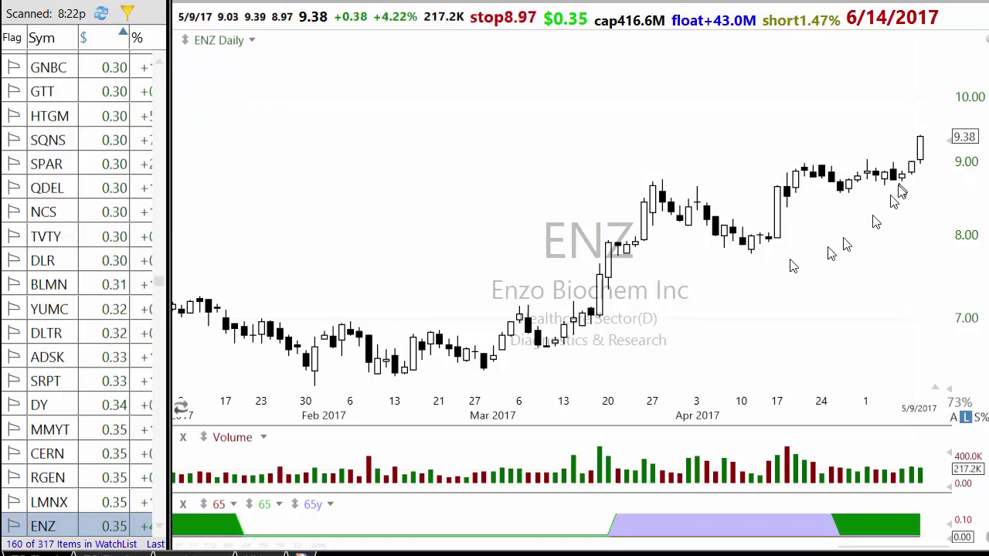
{"action": "left_click", "coordinate": [664, 326]}
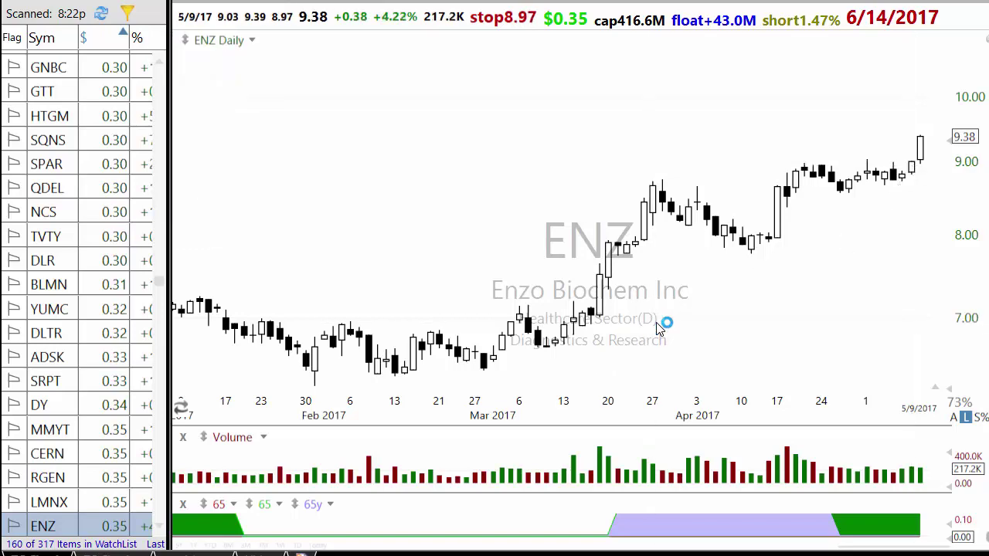
Review the daily charts of the scan results from MGM through AMED
{"action": "key", "text": "space"}
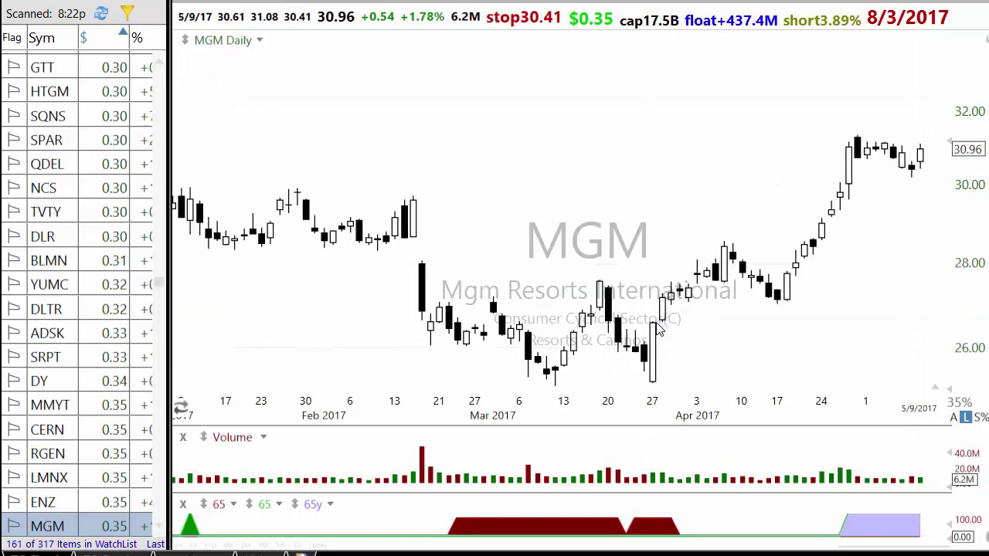
{"action": "key", "text": "space"}
{"action": "key", "text": "space"}
{"action": "key", "text": "space"}
{"action": "key", "text": "space"}
{"action": "key", "text": "space"}
{"action": "key", "text": "space"}
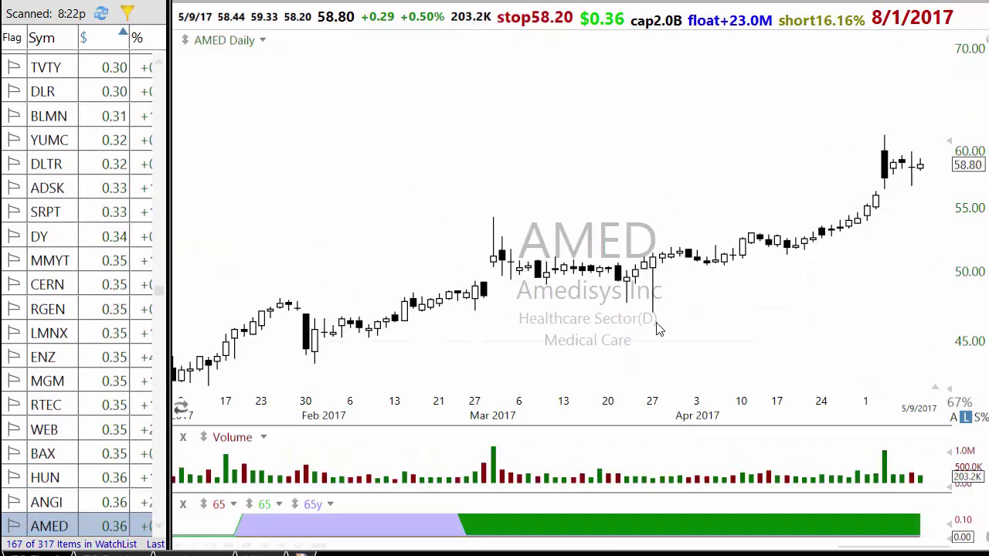
Review the daily charts of the scan results from TMO through MNTA, including IT and ABCO
{"action": "key", "text": "space"}
{"action": "key", "text": "space"}
{"action": "key", "text": "space"}
{"action": "key", "text": "space"}
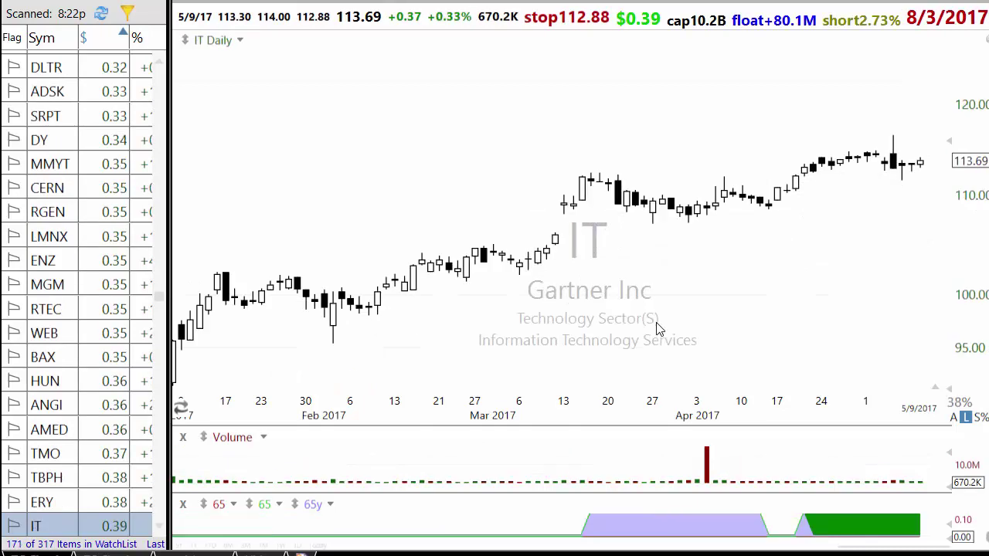
{"action": "key", "text": "space"}
{"action": "key", "text": "space"}
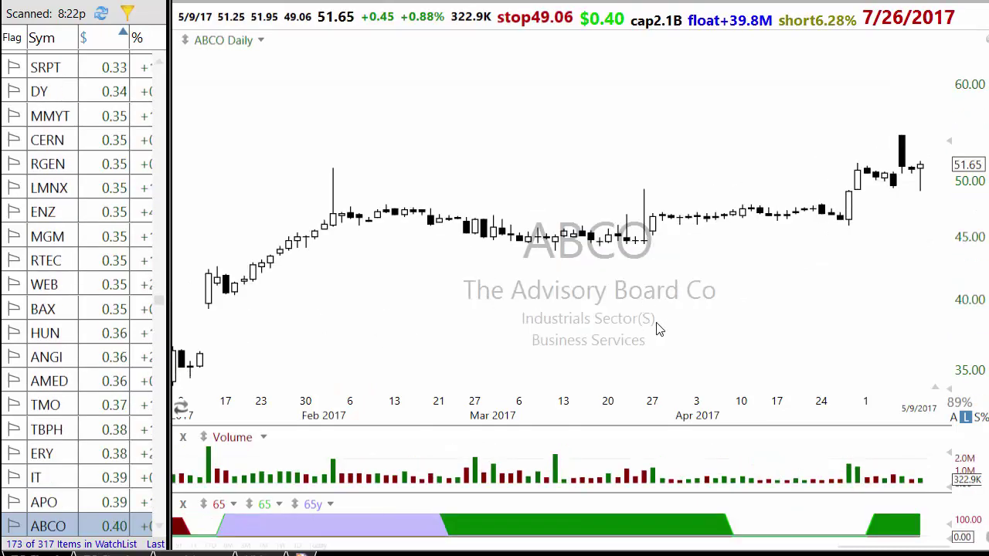
{"action": "key", "text": "space"}
{"action": "key", "text": "space"}
{"action": "key", "text": "space"}
{"action": "key", "text": "space"}
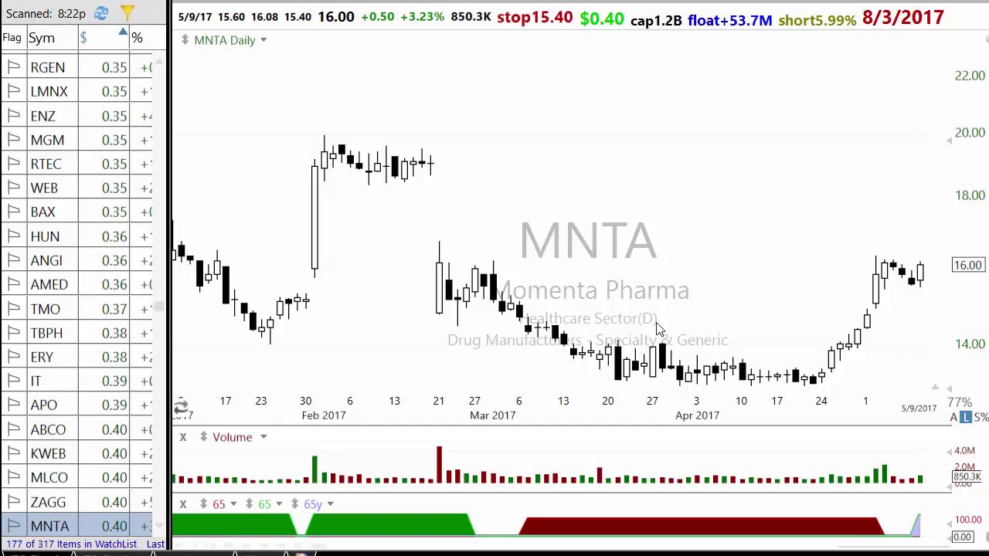
Review the daily charts of the scan results from BERY through A, including CC and TNET
{"action": "key", "text": "space"}
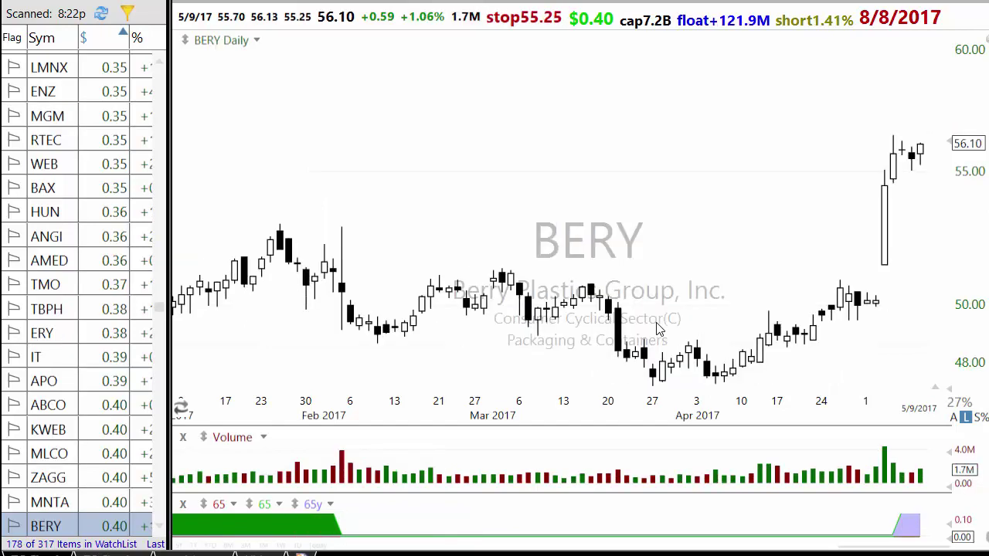
{"action": "key", "text": "space"}
{"action": "key", "text": "space"}
{"action": "key", "text": "space"}
{"action": "key", "text": "space"}
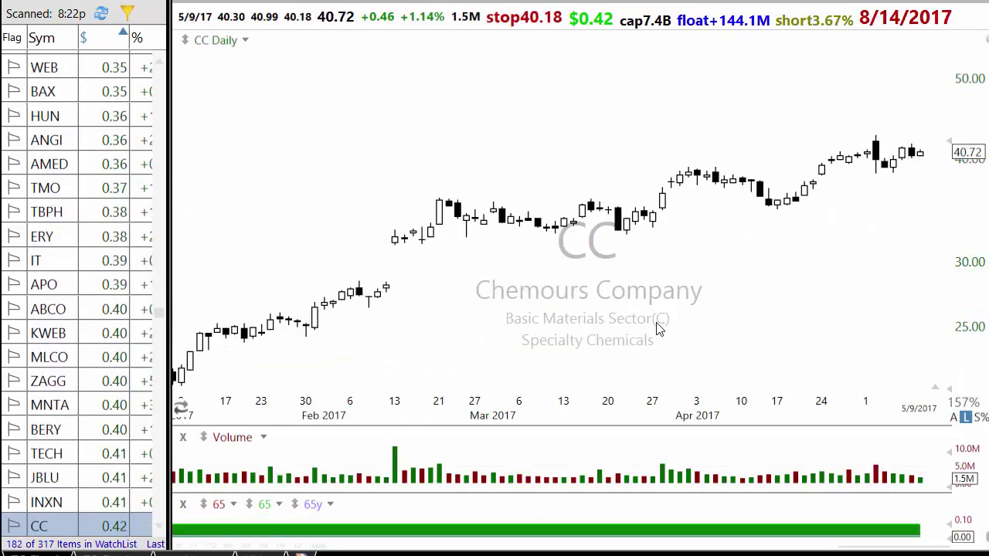
{"action": "key", "text": "space"}
{"action": "key", "text": "space"}
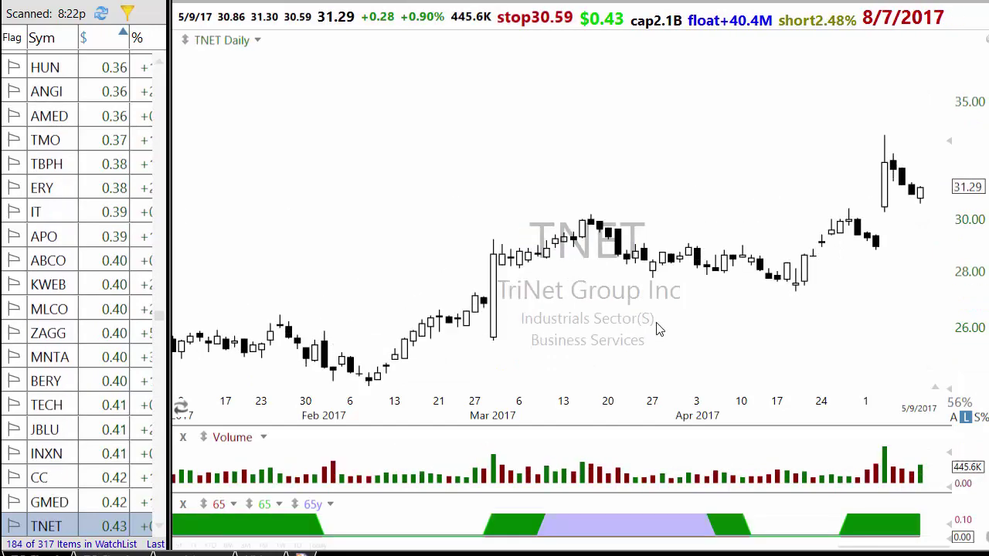
{"action": "key", "text": "space"}
{"action": "key", "text": "space"}
{"action": "key", "text": "space"}
{"action": "key", "text": "space"}
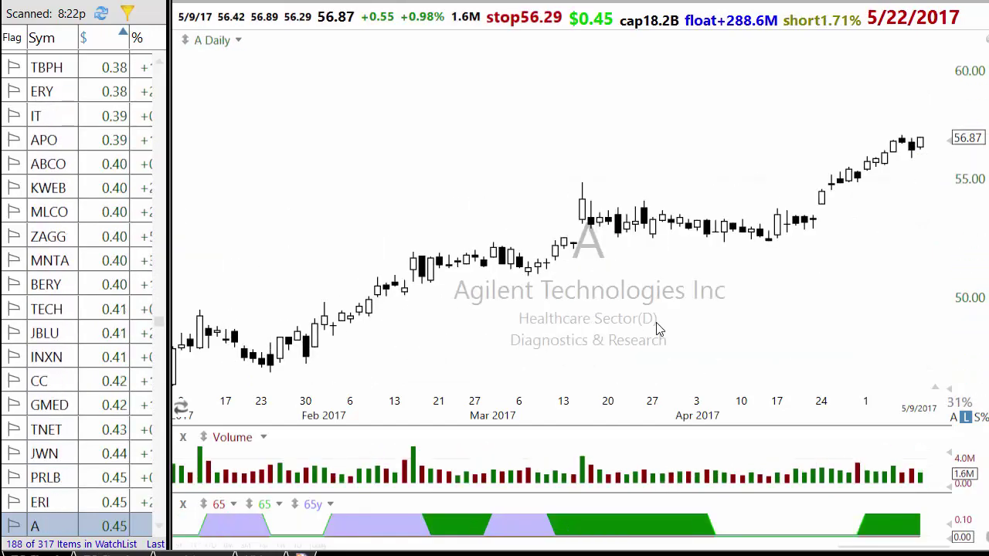
Review the daily charts of the scan results from RUTH through AVXS, including SONC, LPLA and QLD
{"action": "key", "text": "space"}
{"action": "key", "text": "space"}
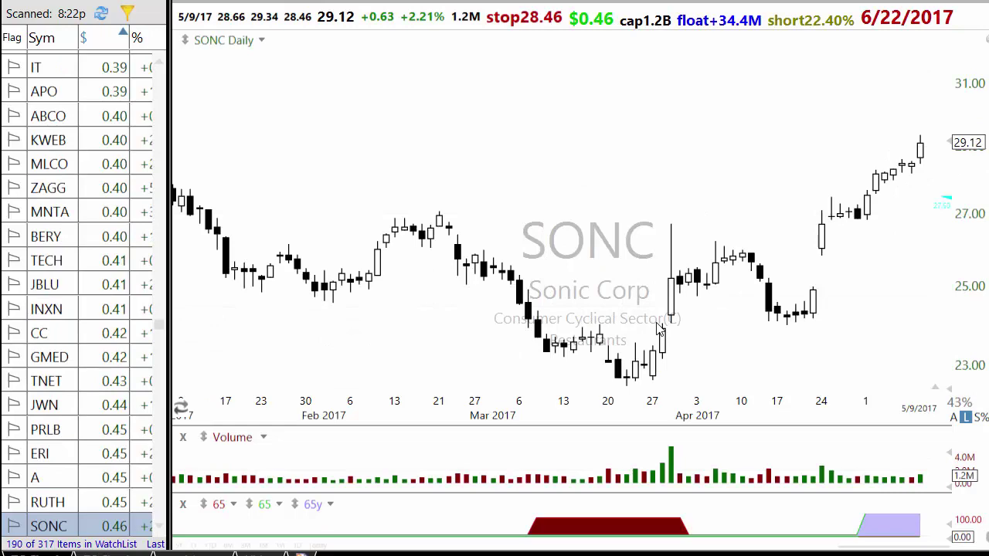
{"action": "key", "text": "space"}
{"action": "key", "text": "space"}
{"action": "key", "text": "space"}
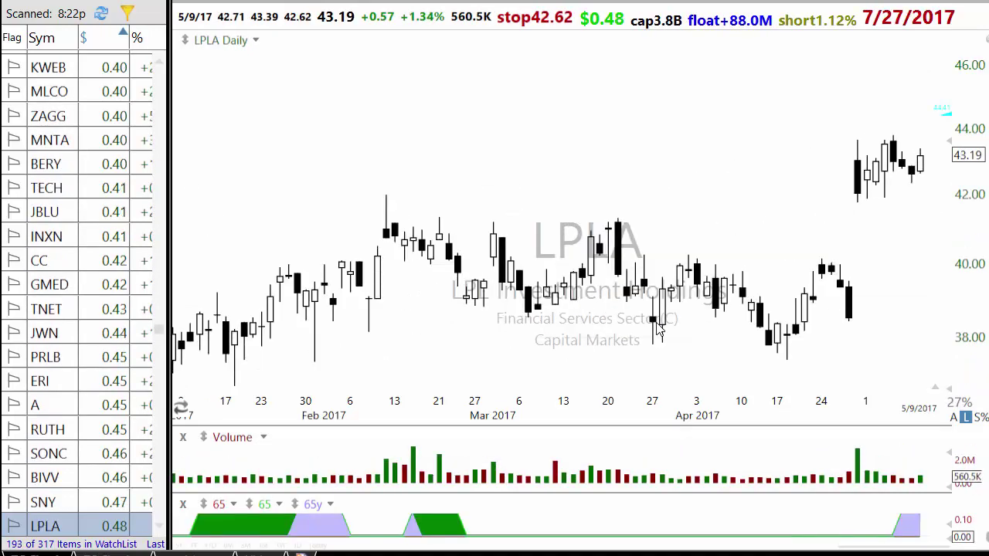
{"action": "key", "text": "space"}
{"action": "key", "text": "space"}
{"action": "key", "text": "space"}
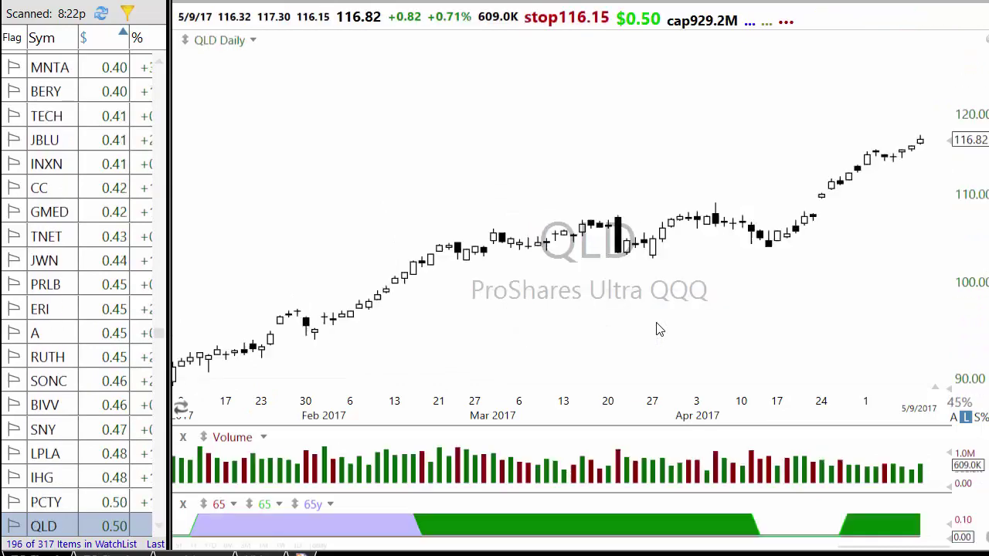
{"action": "key", "text": "space"}
{"action": "key", "text": "space"}
{"action": "key", "text": "space"}
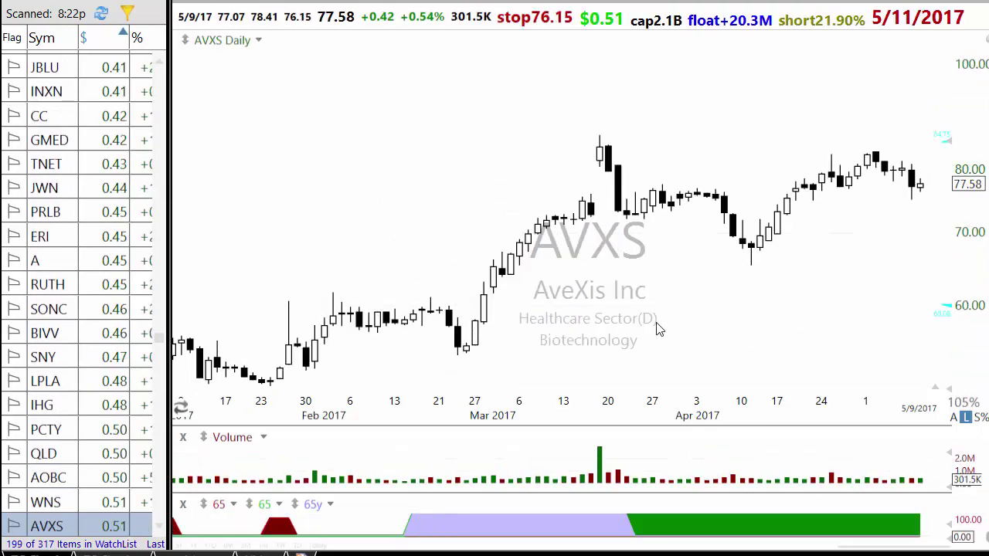
Review the daily charts of the scan results from AME through MMSI, including XLRN, NCLH and JAZZ
{"action": "key", "text": "space"}
{"action": "key", "text": "space"}
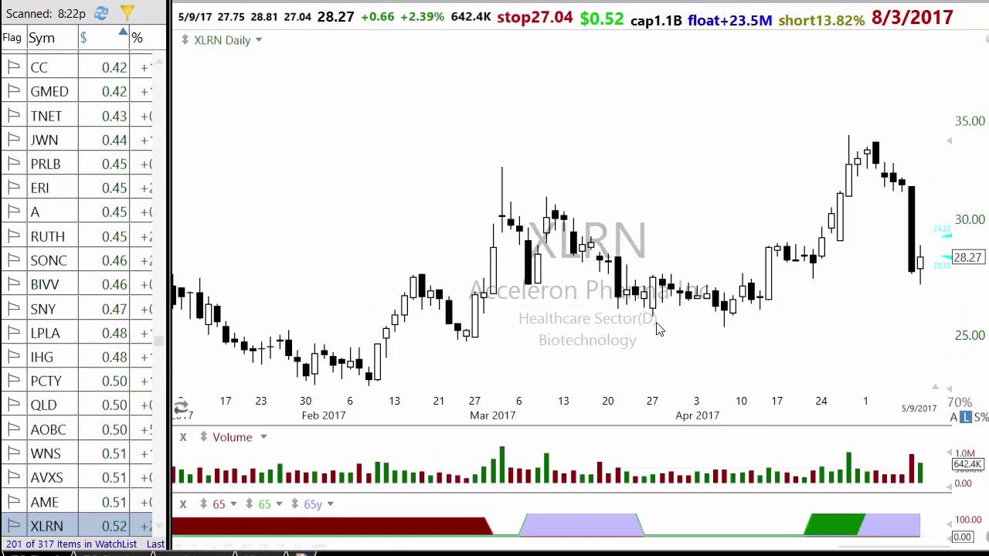
{"action": "key", "text": "space"}
{"action": "key", "text": "space"}
{"action": "key", "text": "space"}
{"action": "key", "text": "space"}
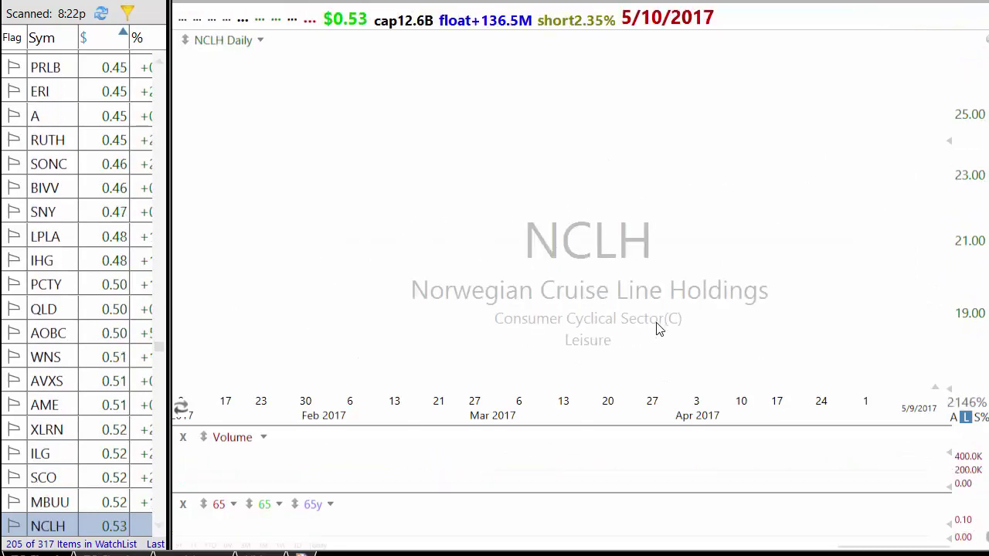
{"action": "key", "text": "space"}
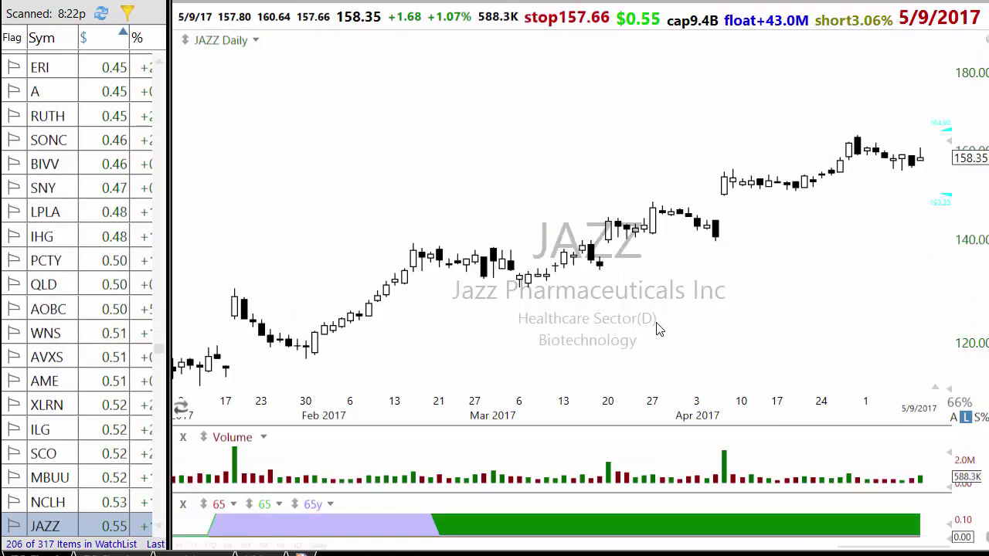
{"action": "key", "text": "space"}
{"action": "key", "text": "space"}
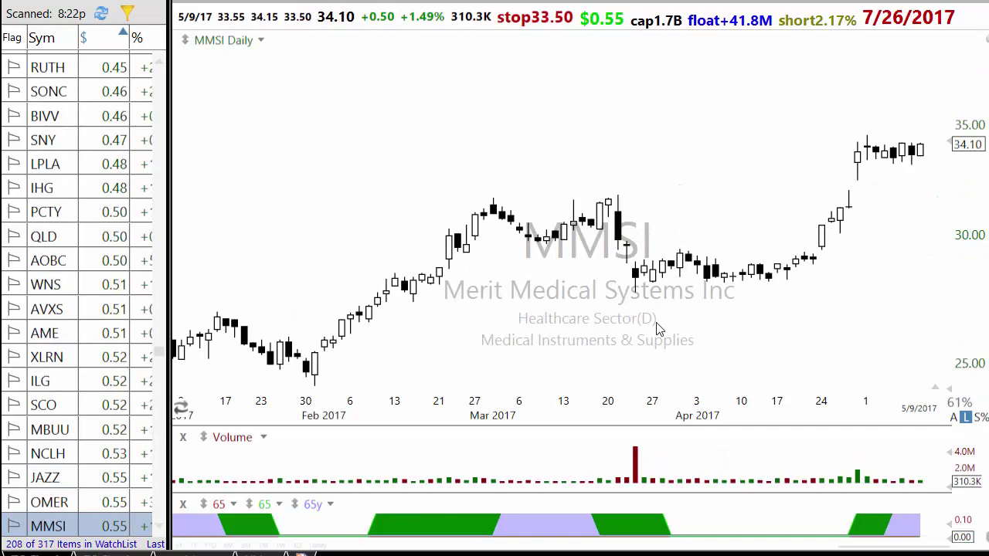
Review the daily charts of the scan results from IVAC through ASGN, including IPXL, BURL and TTD
{"action": "key", "text": "space"}
{"action": "key", "text": "space"}
{"action": "key", "text": "space"}
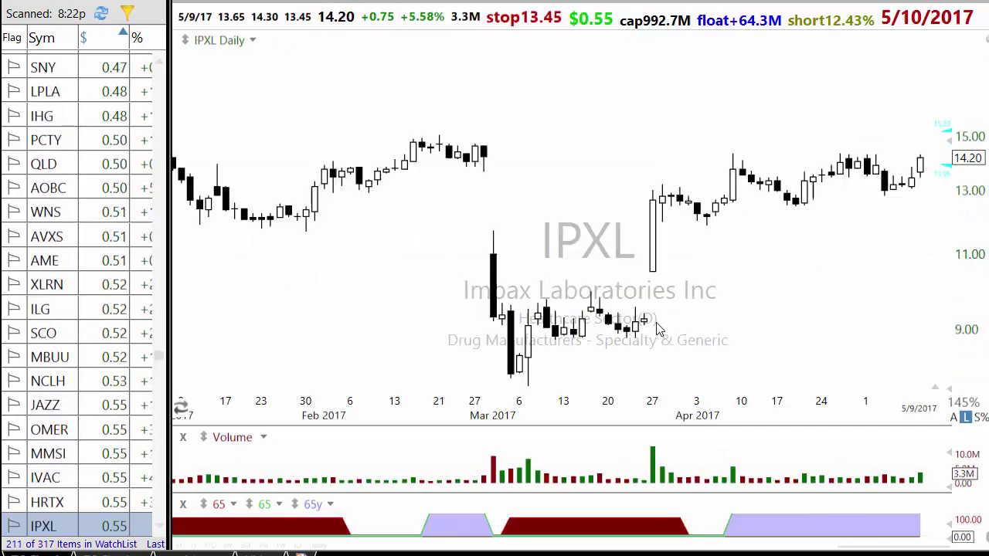
{"action": "key", "text": "space"}
{"action": "key", "text": "space"}
{"action": "key", "text": "space"}
{"action": "key", "text": "space"}
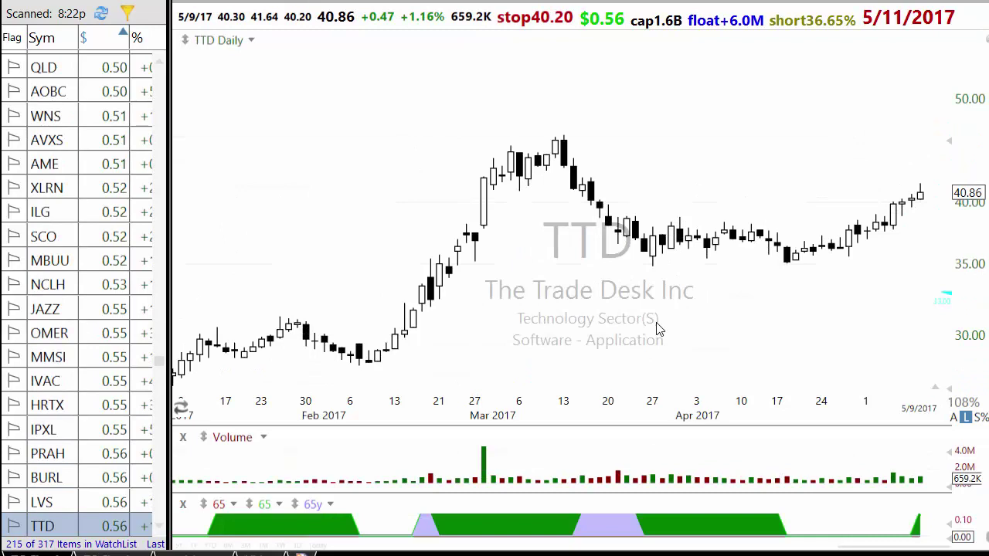
{"action": "key", "text": "space"}
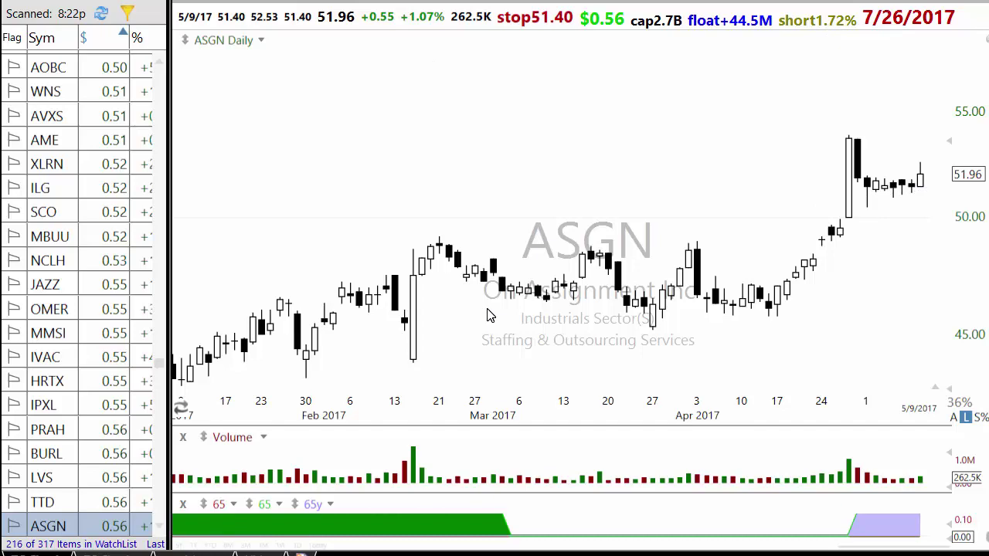
Examine the recent consolidations on the RCL and IART daily charts up close
{"action": "key", "text": "Down"}
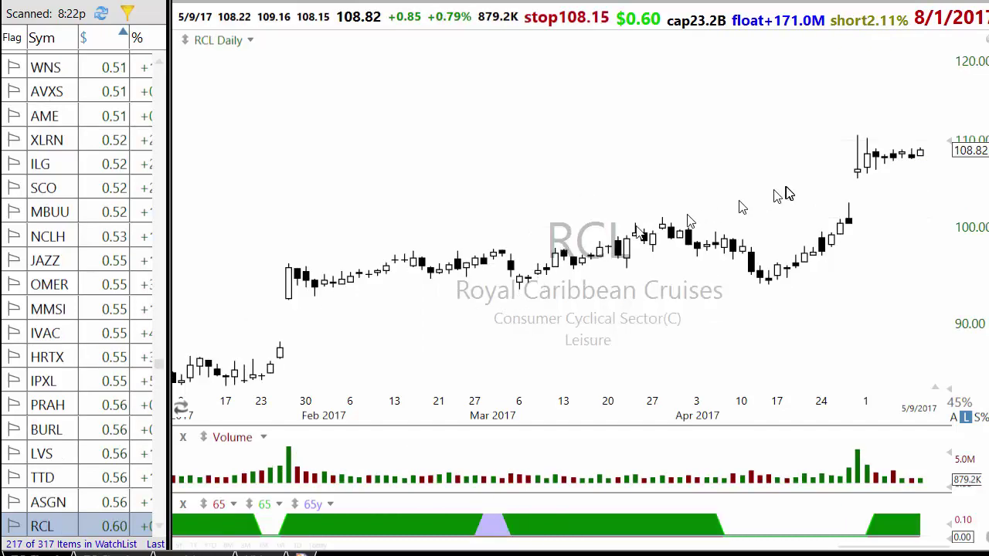
{"action": "scroll", "coordinate": [788, 197], "scroll_direction": "up", "scroll_amount": 3}
{"action": "scroll", "coordinate": [904, 170], "scroll_direction": "down", "scroll_amount": 1}
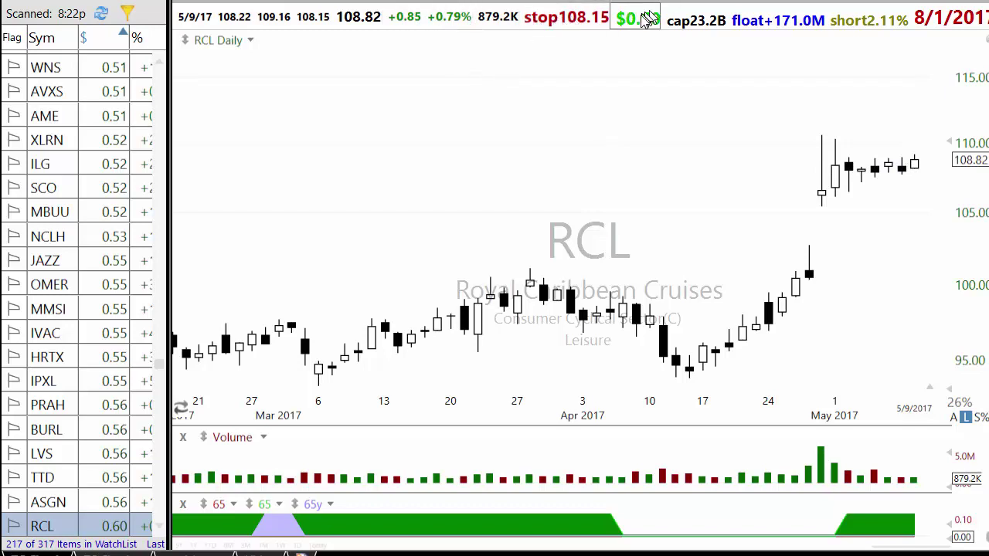
{"action": "scroll", "coordinate": [920, 171], "scroll_direction": "down", "scroll_amount": 1}
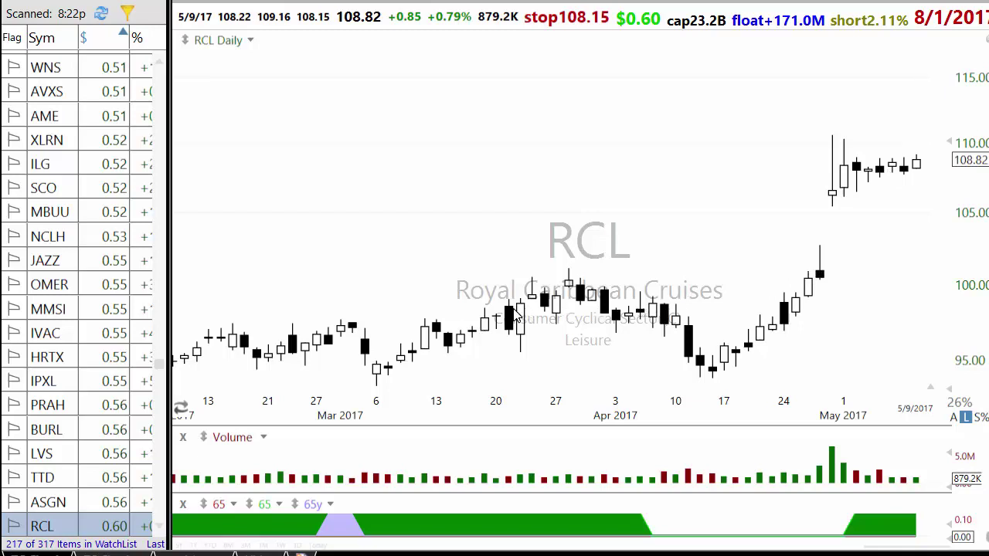
{"action": "key", "text": "space"}
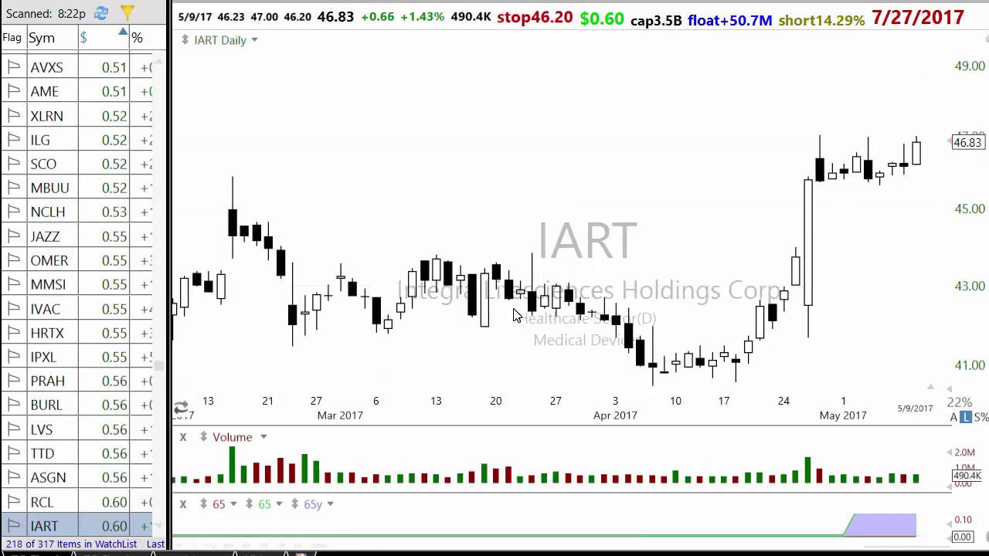
{"action": "scroll", "coordinate": [539, 247], "scroll_direction": "down", "scroll_amount": 1}
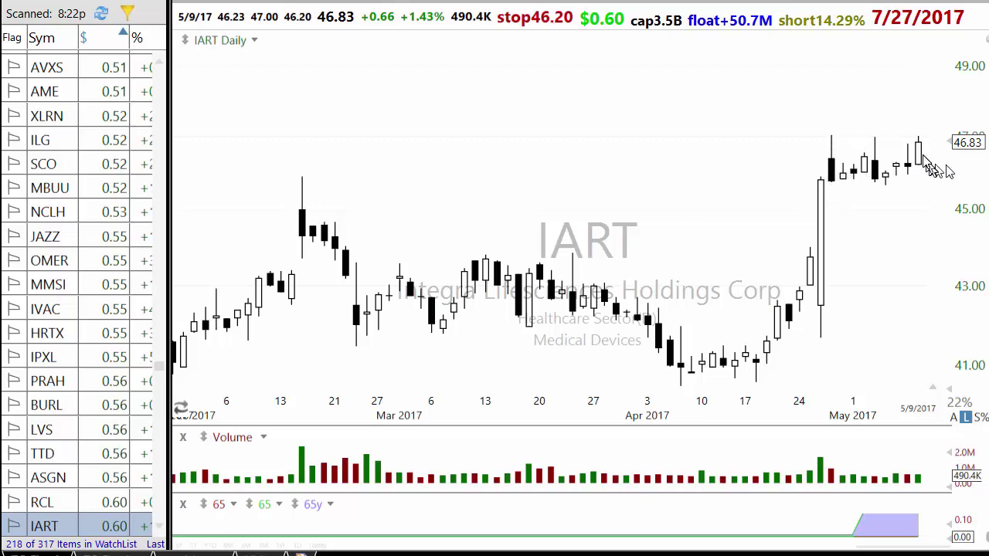
Review the daily charts of the scan results from INST through DLPH, including HRB, HUM and CPA
{"action": "key", "text": "space"}
{"action": "key", "text": "space"}
{"action": "key", "text": "space"}
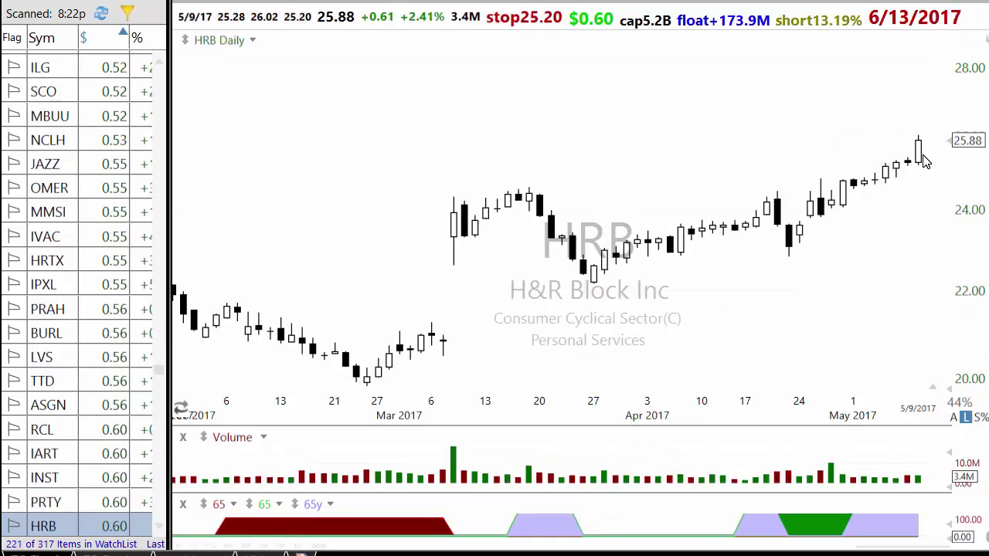
{"action": "key", "text": "space"}
{"action": "key", "text": "space"}
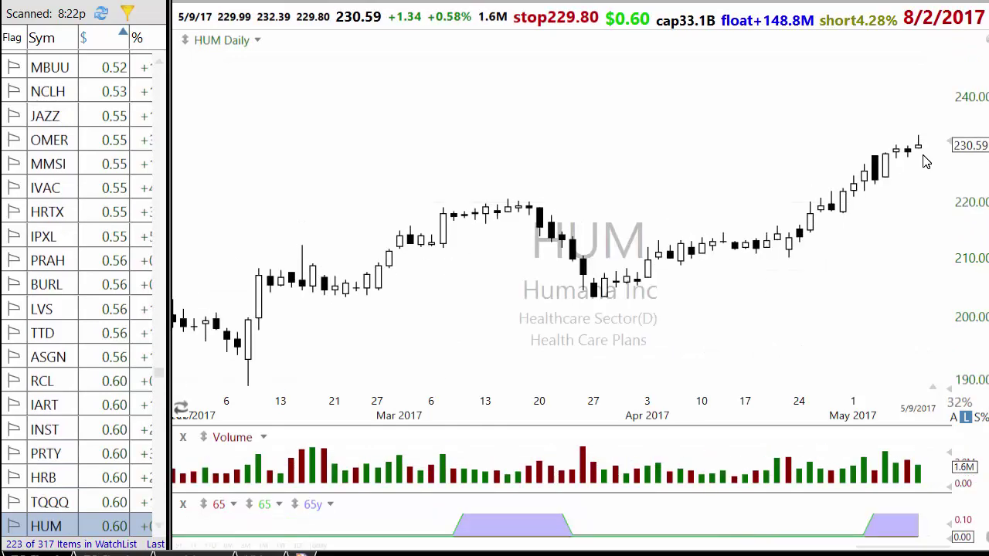
{"action": "key", "text": "space"}
{"action": "key", "text": "space"}
{"action": "key", "text": "space"}
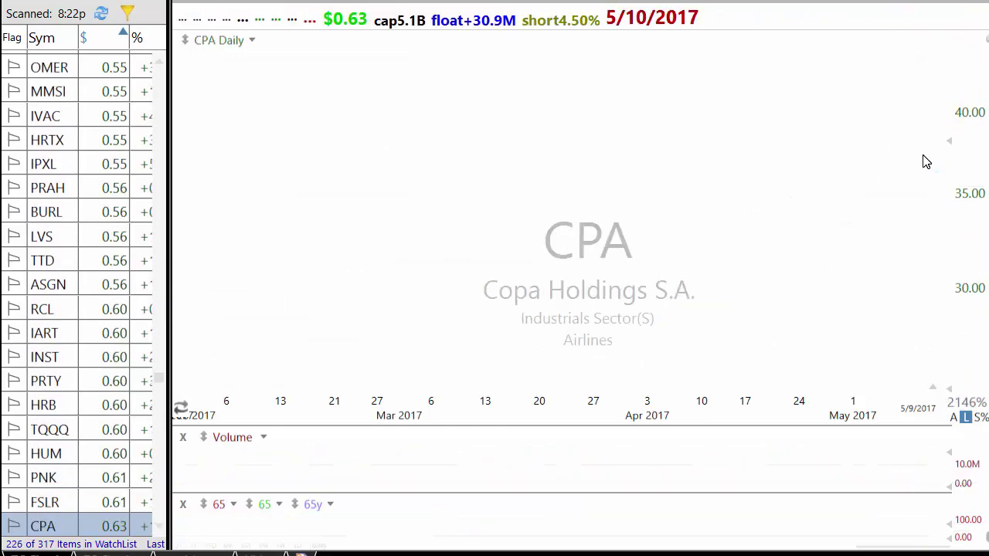
{"action": "key", "text": "space"}
{"action": "key", "text": "space"}
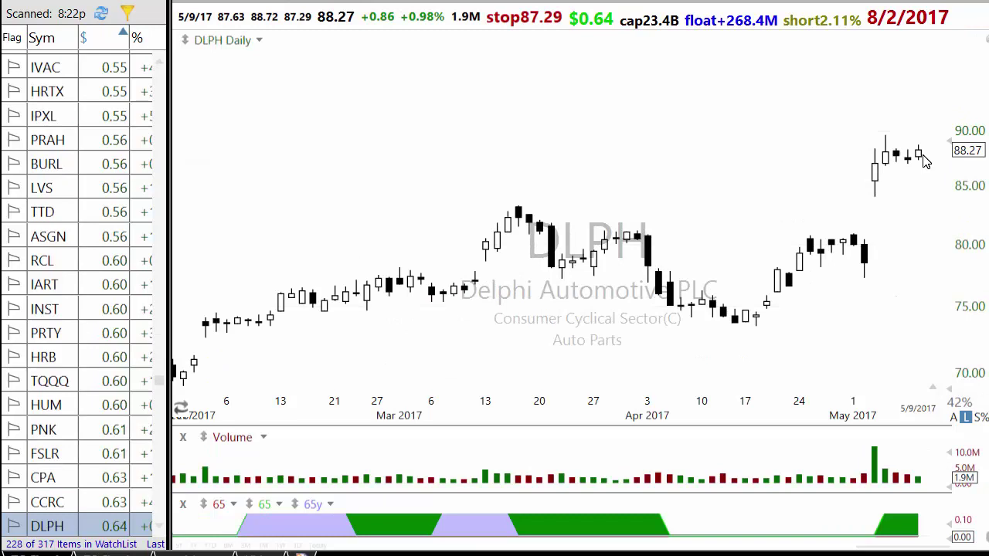
{"action": "scroll", "coordinate": [886, 246], "scroll_direction": "down", "scroll_amount": 1}
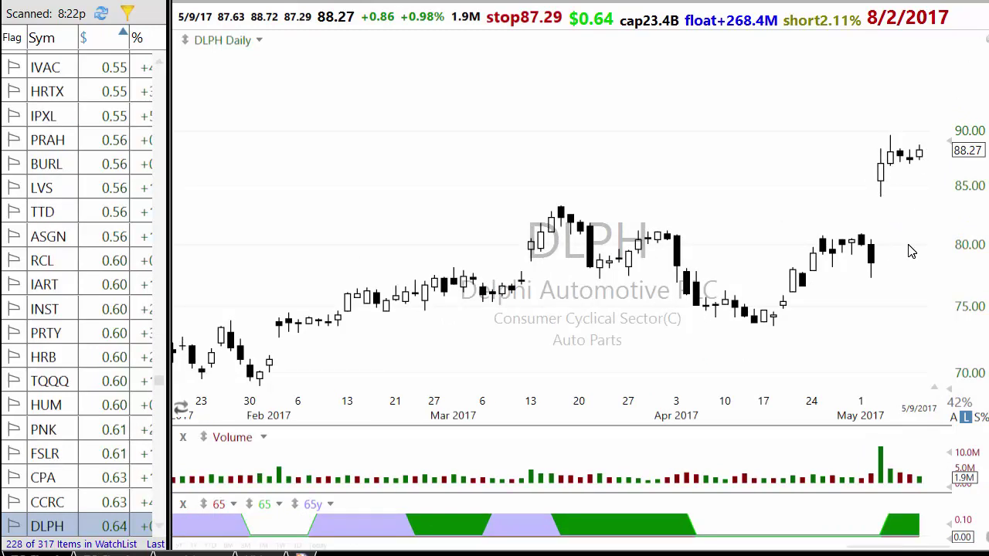
Review the daily charts of the scan results from GPN through COL, including DWT, DECK and EPZM
{"action": "key", "text": "space"}
{"action": "key", "text": "space"}
{"action": "key", "text": "space"}
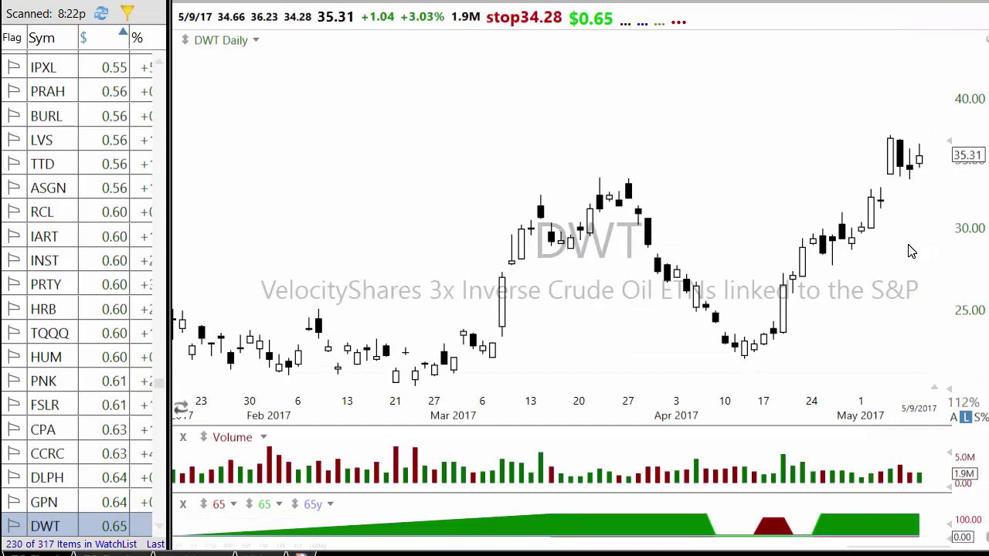
{"action": "key", "text": "space"}
{"action": "key", "text": "Down"}
{"action": "key", "text": "Down"}
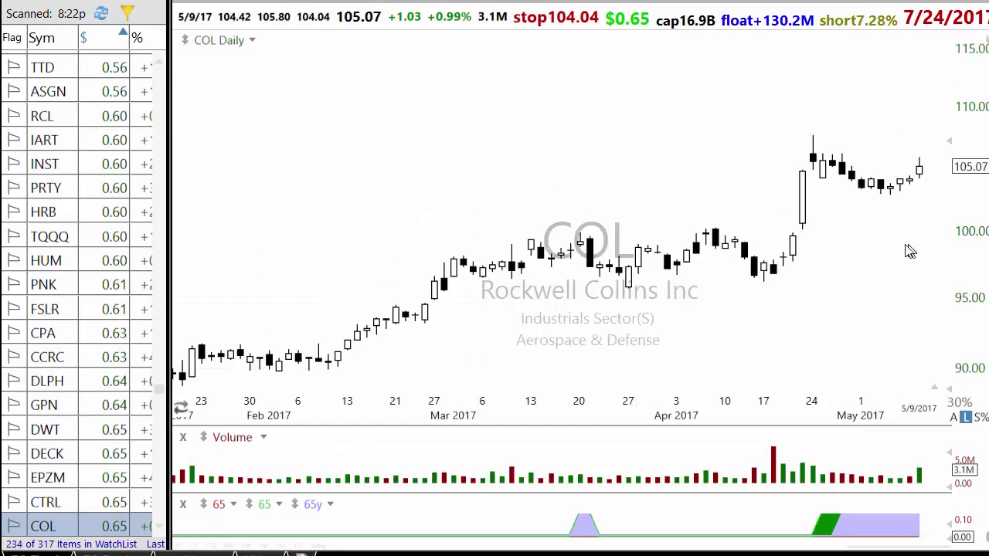
Examine COL's pullback after its April breakout and read the price data of the 5/5/17 bar
{"action": "scroll", "coordinate": [865, 227], "scroll_direction": "up", "scroll_amount": 4}
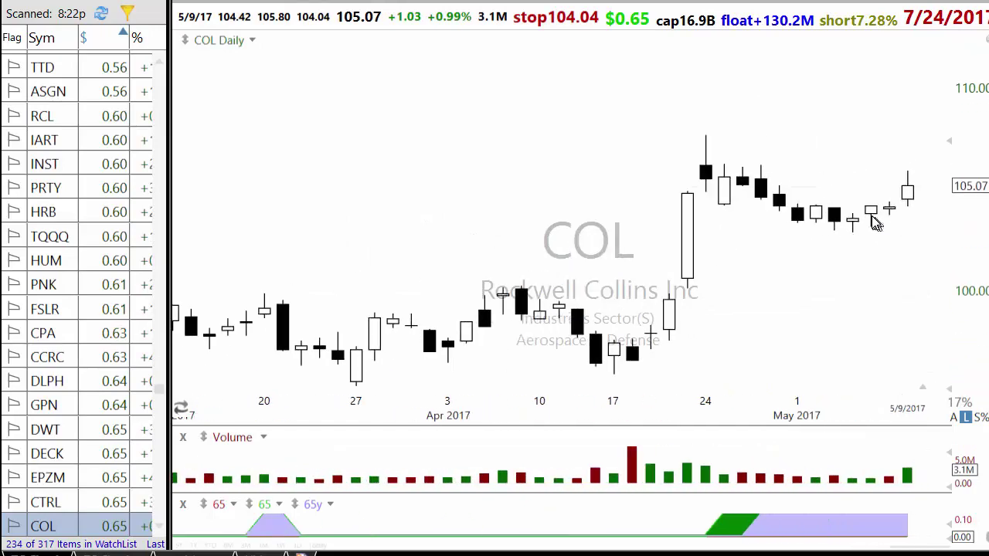
{"action": "left_click", "coordinate": [874, 222]}
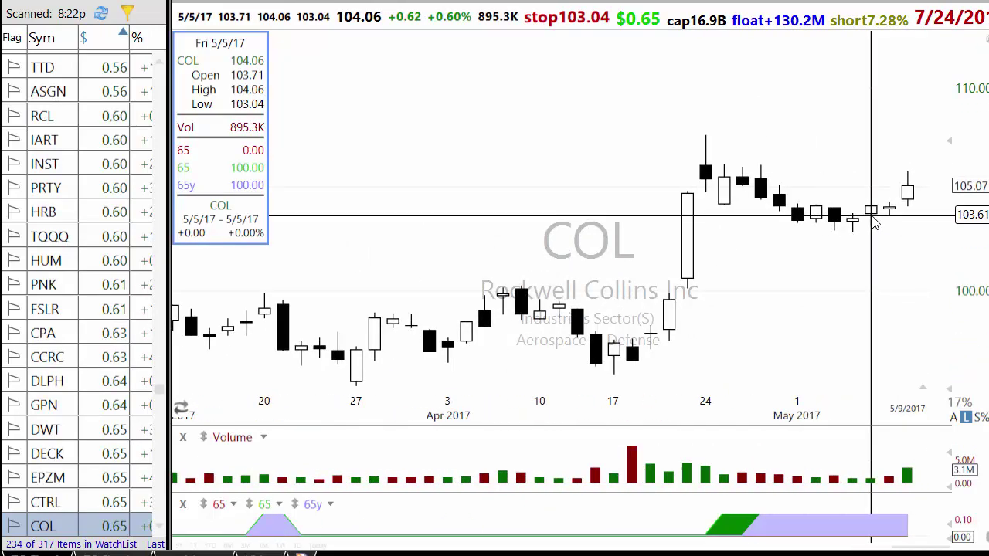
{"action": "scroll", "coordinate": [877, 220], "scroll_direction": "down", "scroll_amount": 2}
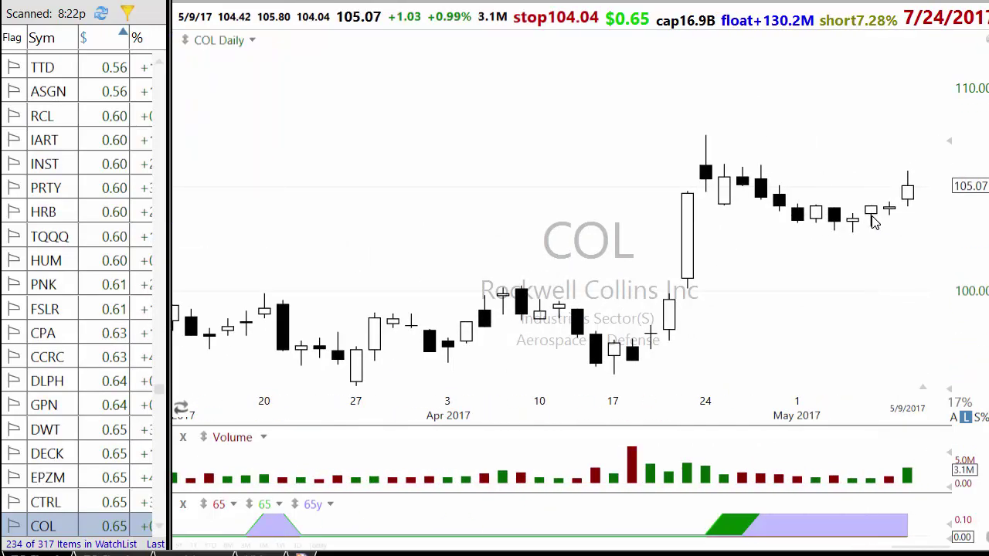
{"action": "left_click", "coordinate": [914, 196]}
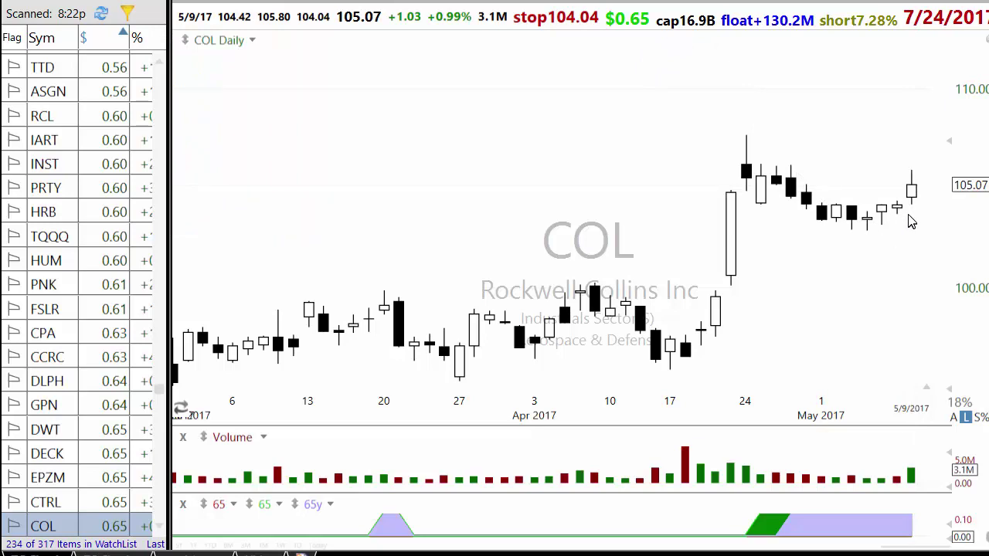
{"action": "scroll", "coordinate": [900, 216], "scroll_direction": "down", "scroll_amount": 2}
{"action": "left_click", "coordinate": [893, 202]}
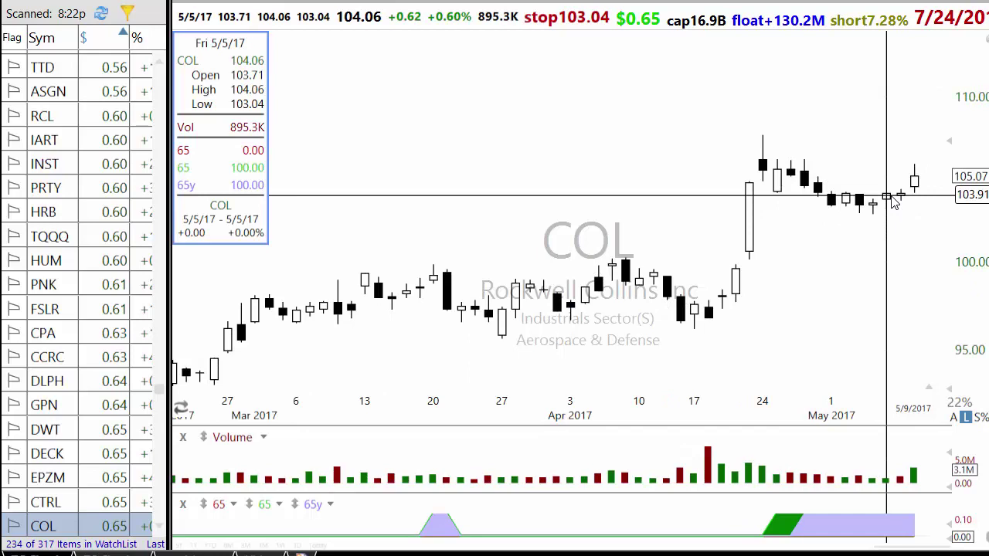
{"action": "left_click", "coordinate": [893, 202]}
{"action": "left_click", "coordinate": [892, 203]}
{"action": "left_click", "coordinate": [888, 202]}
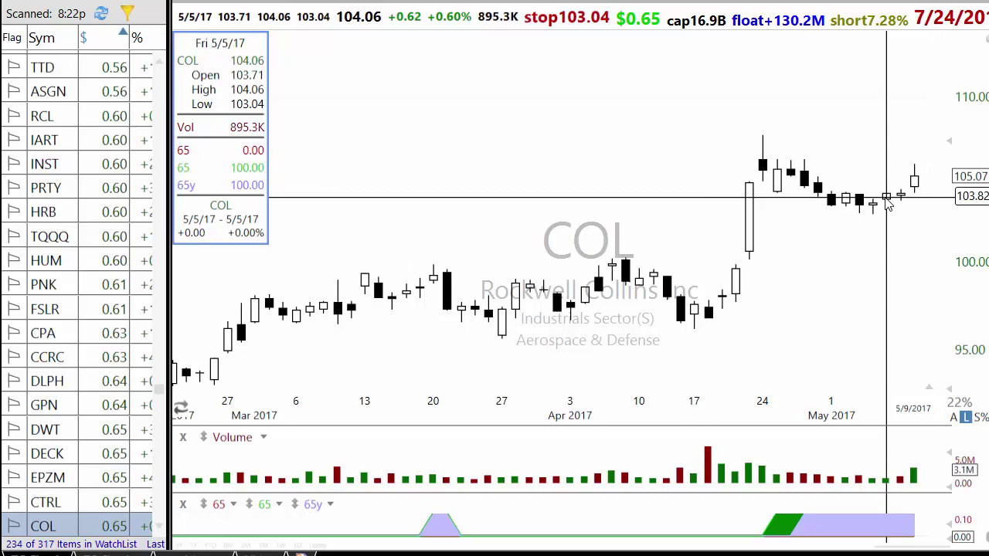
{"action": "left_click", "coordinate": [888, 202]}
{"action": "left_click", "coordinate": [888, 202]}
{"action": "left_click_drag", "start_coordinate": [888, 202], "coordinate": [886, 202]}
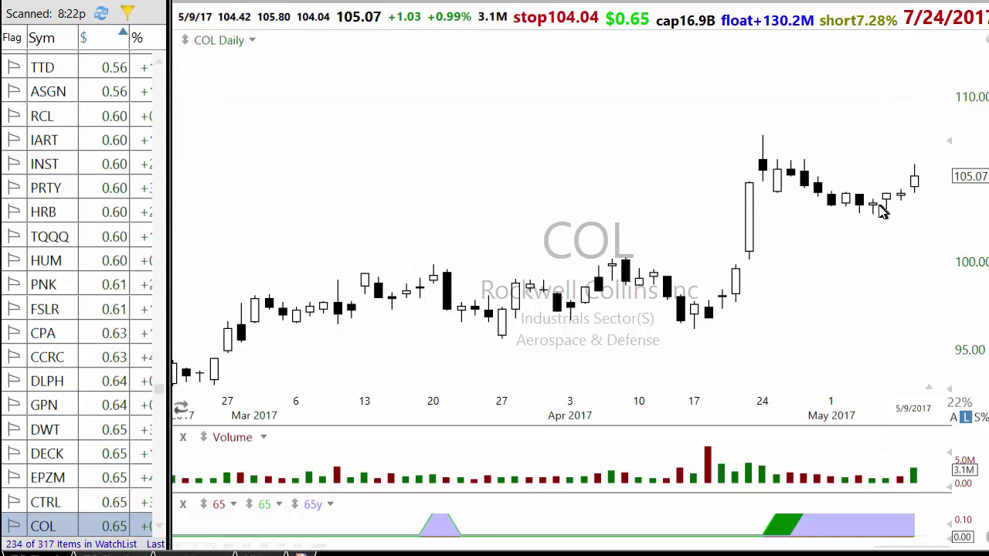
Compare the individual COL bars from the early May lows up to the 5/9/17 bar
{"action": "left_click", "coordinate": [877, 212]}
{"action": "left_click", "coordinate": [892, 205]}
{"action": "left_click_drag", "start_coordinate": [898, 190], "coordinate": [911, 179]}
{"action": "scroll", "coordinate": [885, 204], "scroll_direction": "down", "scroll_amount": 1}
{"action": "left_click", "coordinate": [894, 196]}
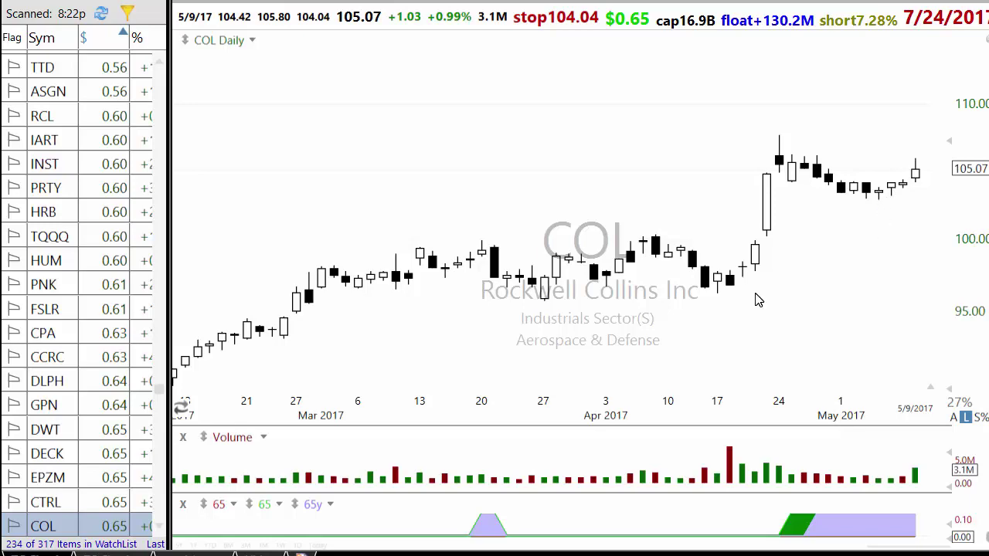
Review the daily charts of HA, EXAS and EVBG, and read EVBG's price data for the 5/8/17 bar
{"action": "key", "text": "space"}
{"action": "key", "text": "space"}
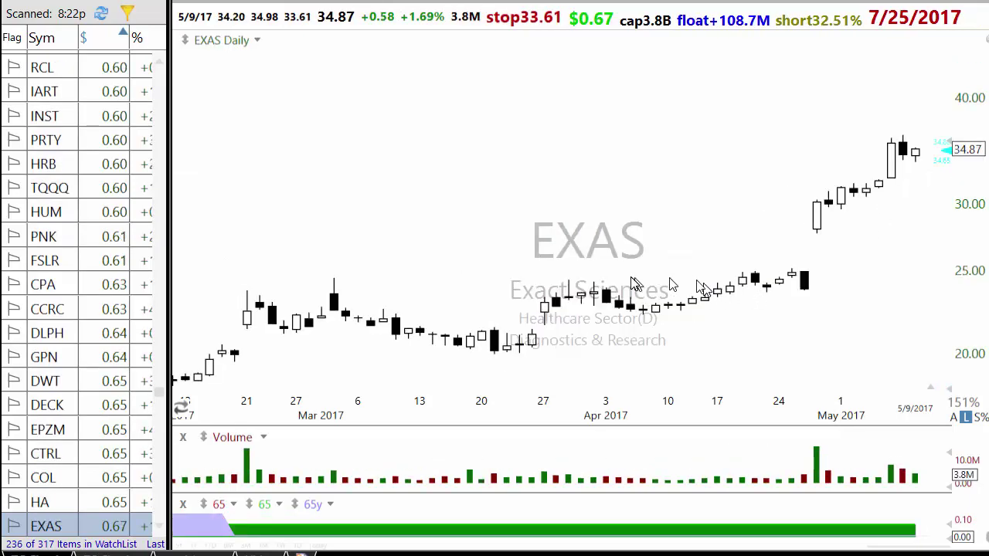
{"action": "scroll", "coordinate": [648, 282], "scroll_direction": "down", "scroll_amount": 1}
{"action": "key", "text": "space"}
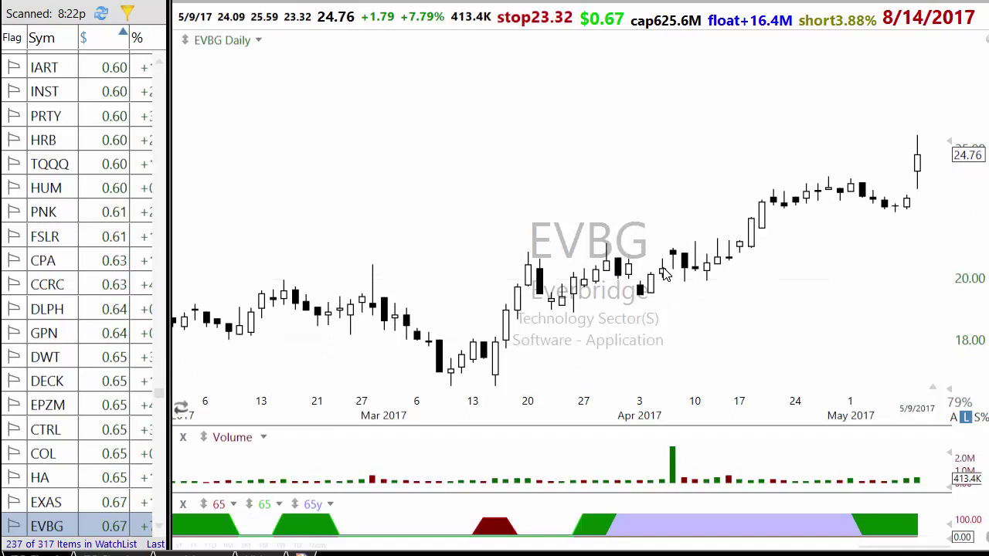
{"action": "scroll", "coordinate": [664, 274], "scroll_direction": "down", "scroll_amount": 1}
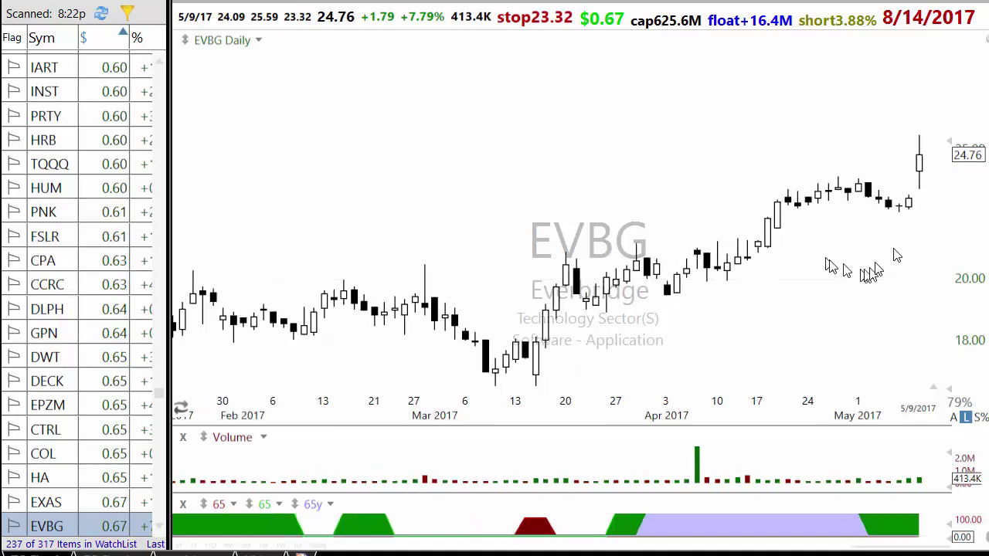
{"action": "left_click", "coordinate": [909, 204]}
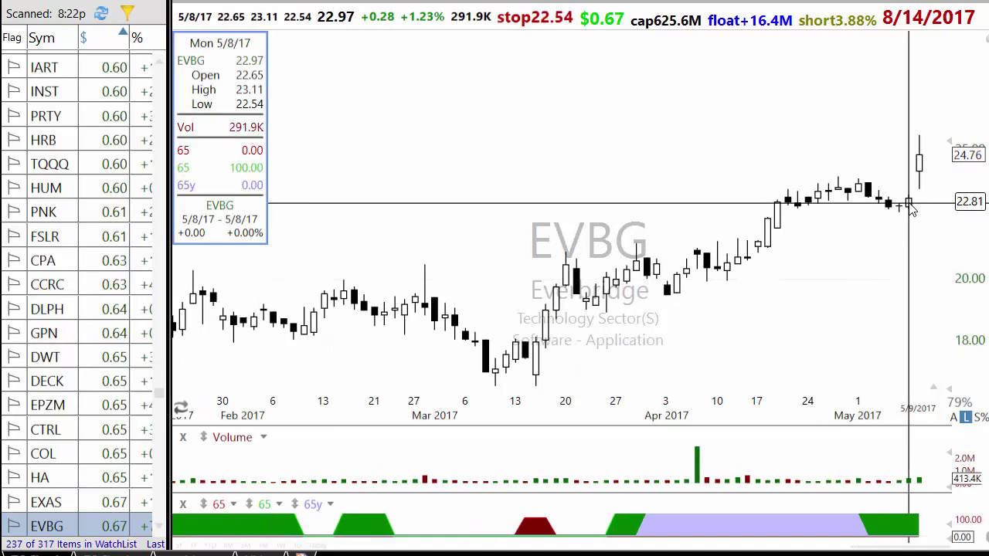
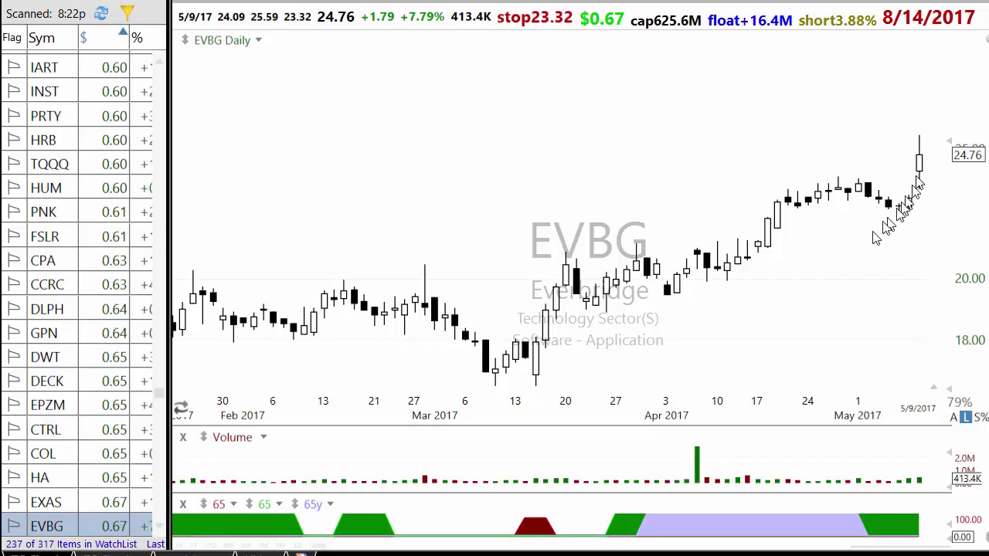
Review the daily charts of the scan results from SFLY through QLYS, including ATVI, DRIP and MU
{"action": "key", "text": "space"}
{"action": "key", "text": "space"}
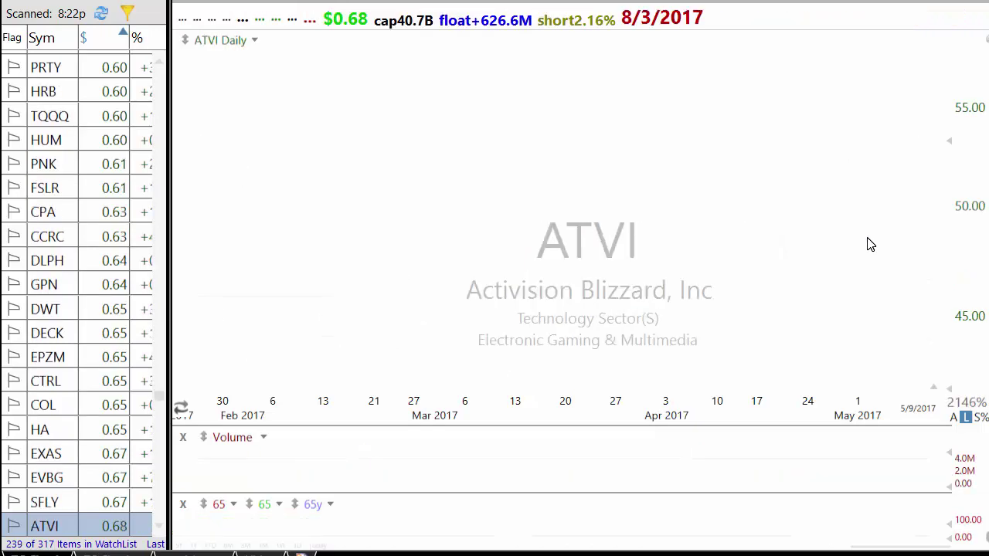
{"action": "key", "text": "space"}
{"action": "key", "text": "space"}
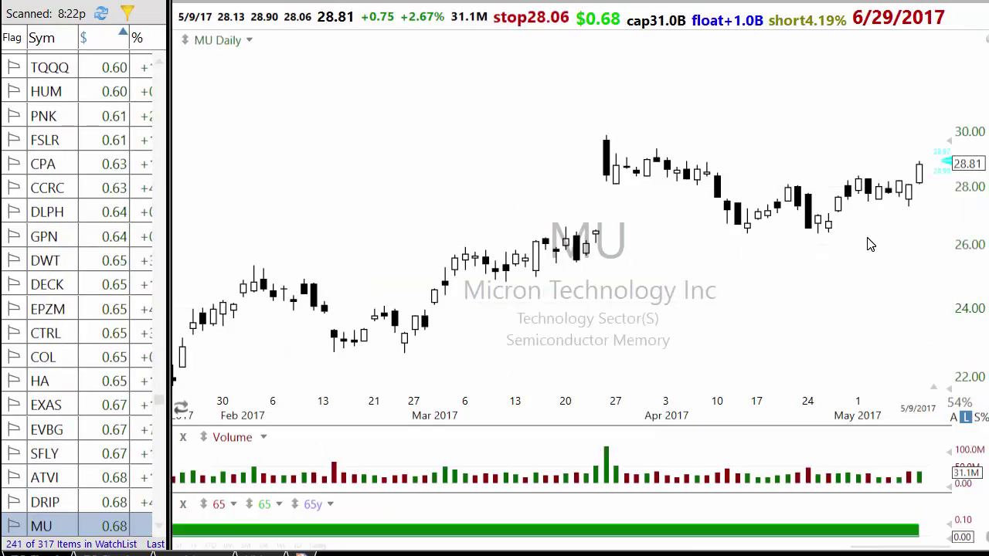
{"action": "key", "text": "space"}
{"action": "key", "text": "space"}
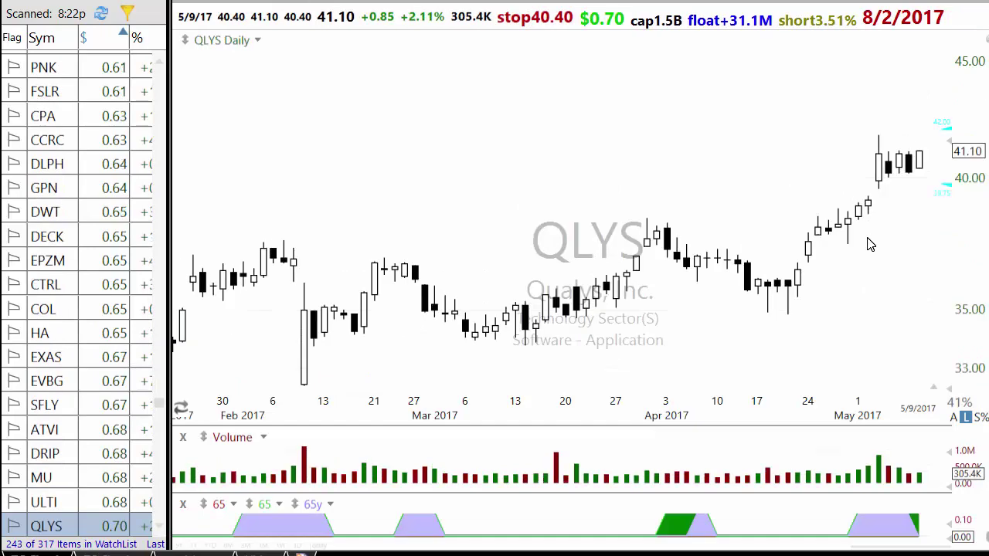
Return to the MU daily chart to examine its price history since January 2017, and move on to ULTI
{"action": "left_click", "coordinate": [92, 483]}
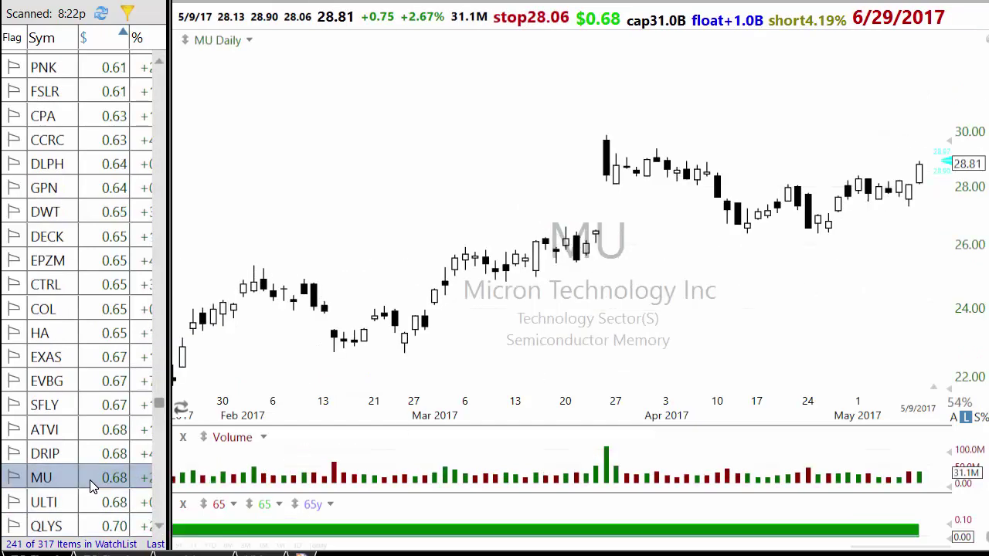
{"action": "scroll", "coordinate": [777, 303], "scroll_direction": "down", "scroll_amount": 1}
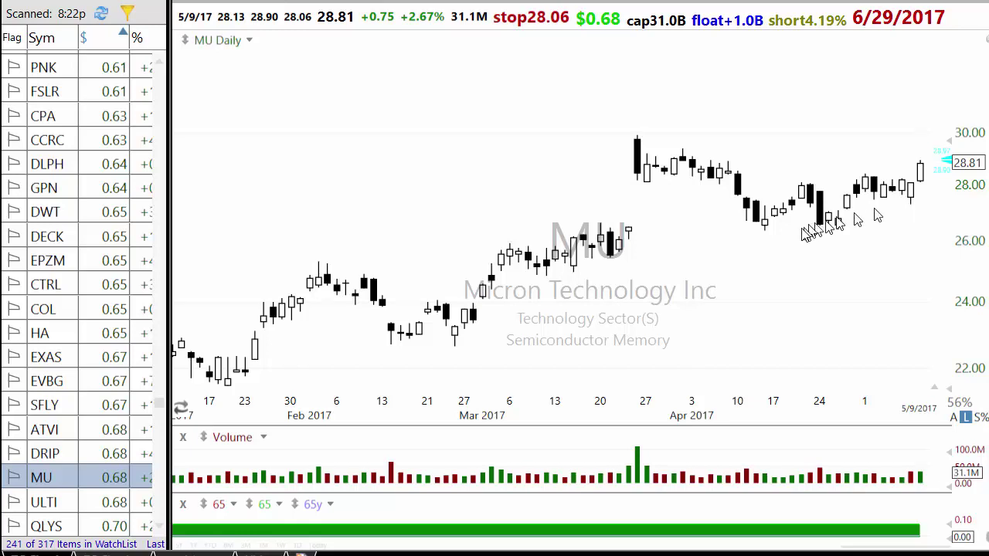
{"action": "scroll", "coordinate": [911, 202], "scroll_direction": "down", "scroll_amount": 1}
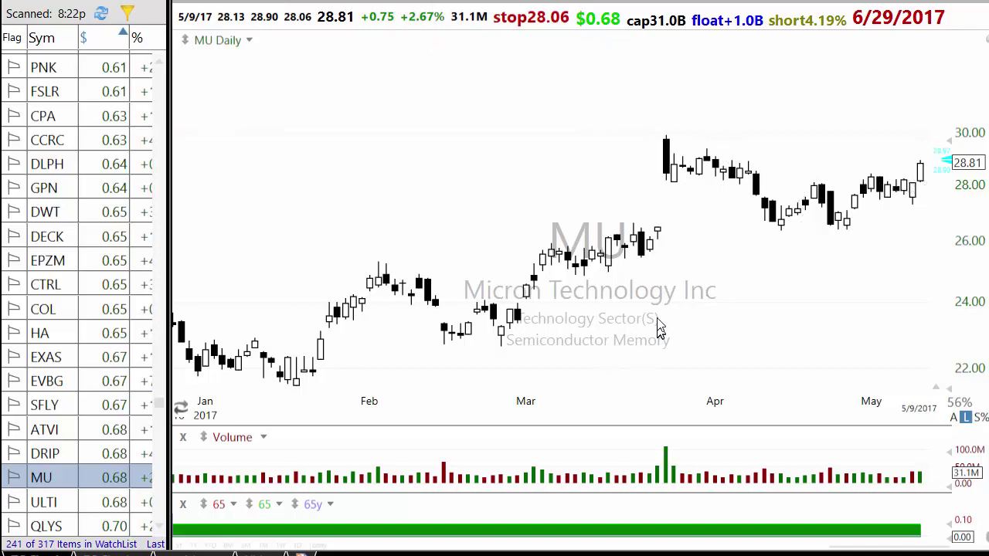
{"action": "key", "text": "Down"}
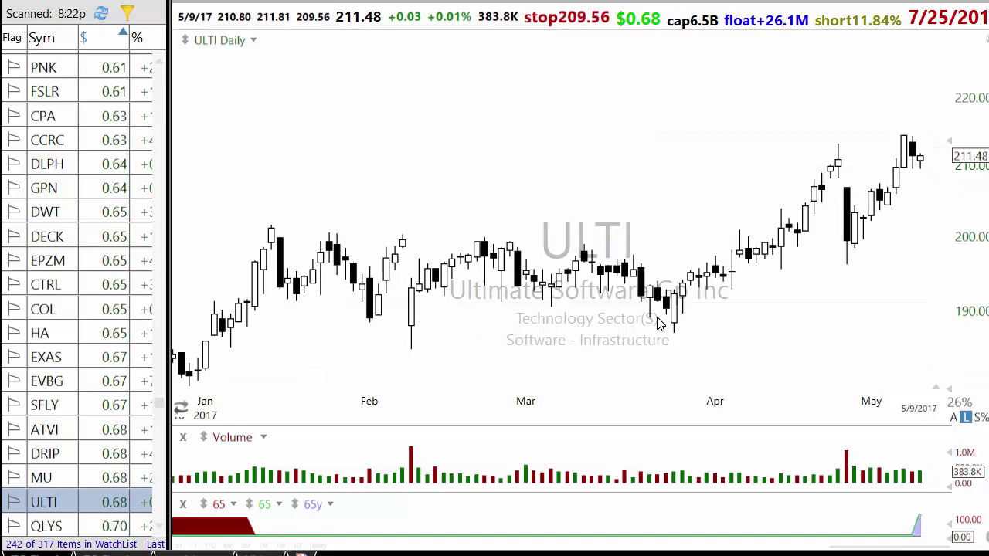
Review the daily charts of the scan results from QLYS through ESS, including AET, PLAY, HDB and INWK
{"action": "key", "text": "Down"}
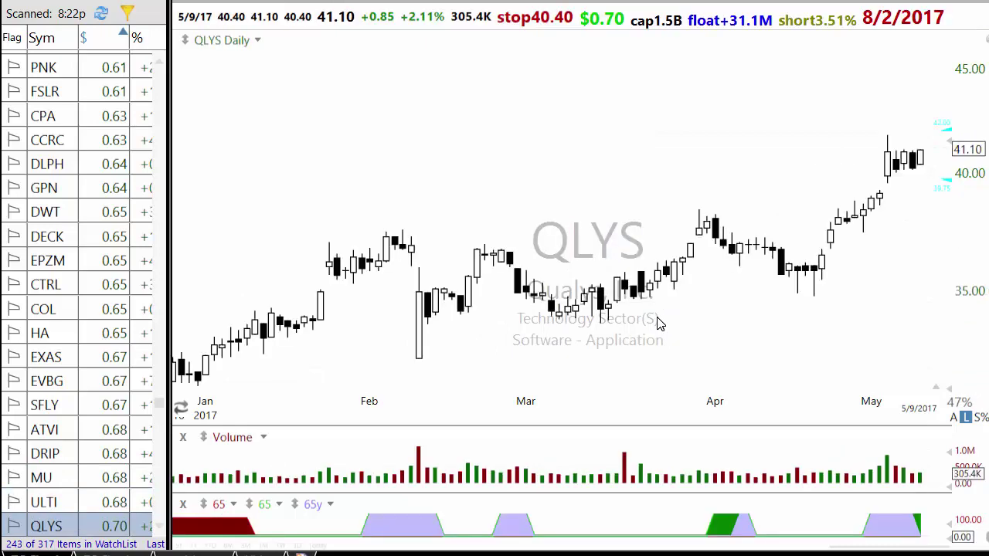
{"action": "key", "text": "Down"}
{"action": "key", "text": "Down"}
{"action": "key", "text": "Down"}
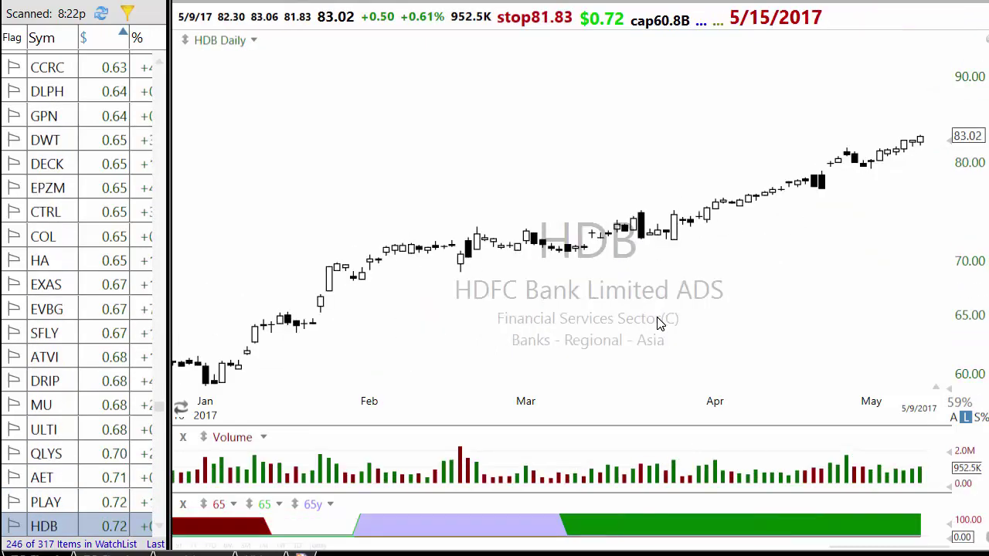
{"action": "key", "text": "Down"}
{"action": "key", "text": "Down"}
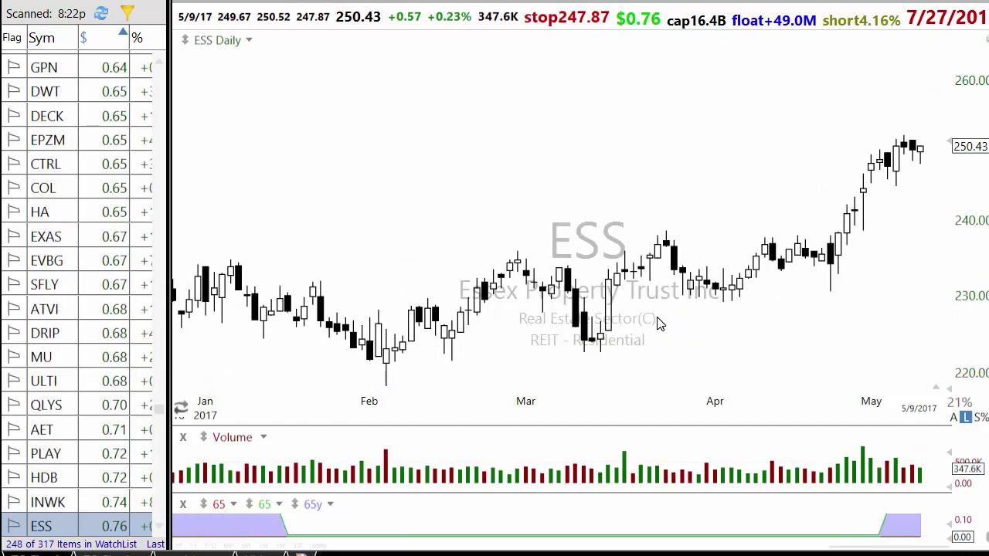
Review the daily charts of the scan results from NBIX through BOBE, including BRKS and STE
{"action": "key", "text": "Down"}
{"action": "key", "text": "Down"}
{"action": "key", "text": "Down"}
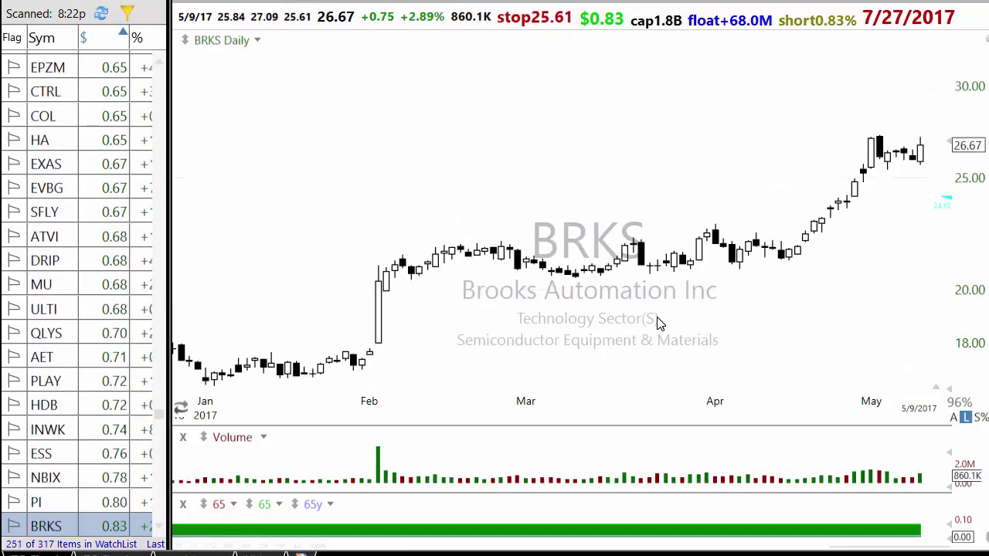
{"action": "key", "text": "Down"}
{"action": "key", "text": "Down"}
{"action": "key", "text": "Down"}
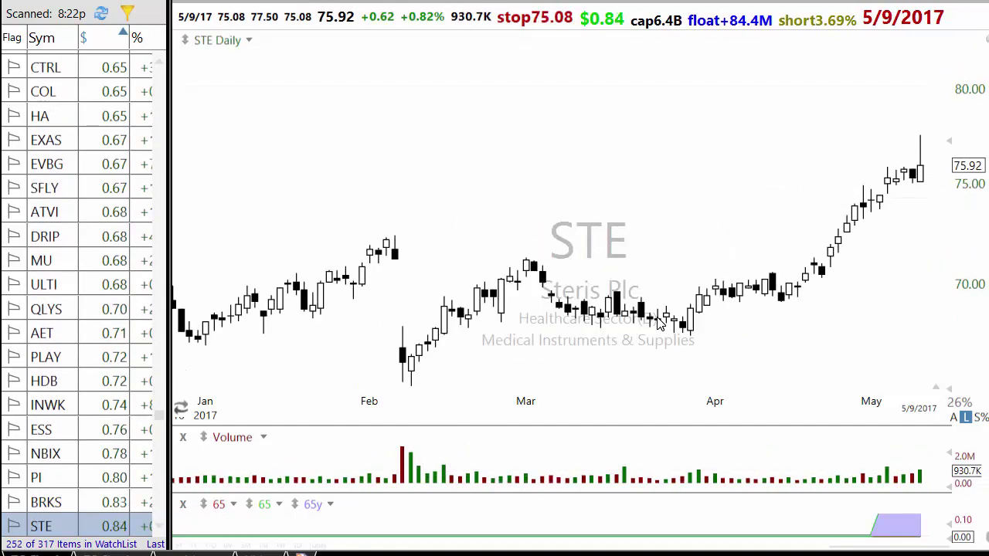
{"action": "key", "text": "Down"}
{"action": "key", "text": "Down"}
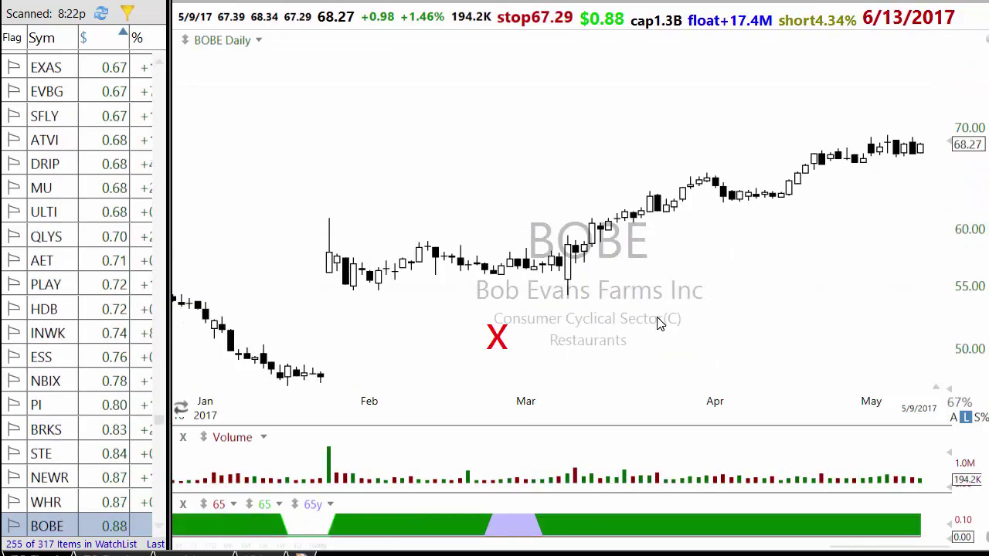
Review the daily charts of the scan results from OFIX through PINC, including AEIS, RACE and PKI
{"action": "key", "text": "Down"}
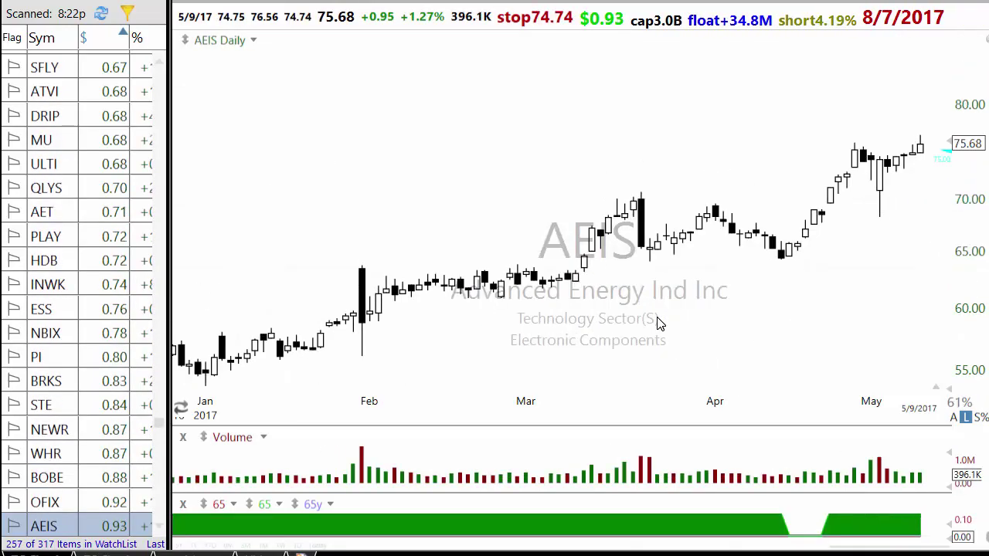
{"action": "key", "text": "Down"}
{"action": "key", "text": "Down"}
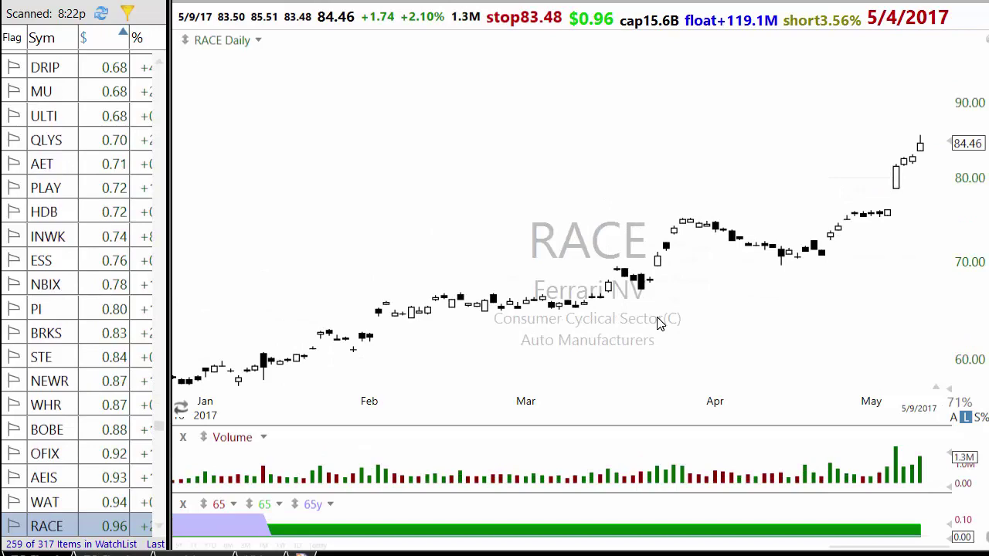
{"action": "key", "text": "Down"}
{"action": "key", "text": "Down"}
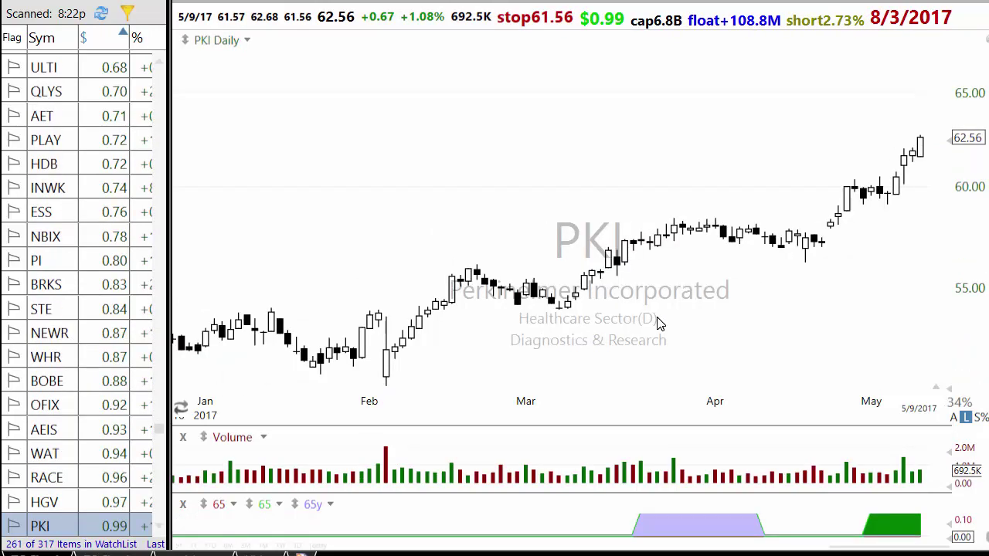
{"action": "key", "text": "Down"}
{"action": "key", "text": "Down"}
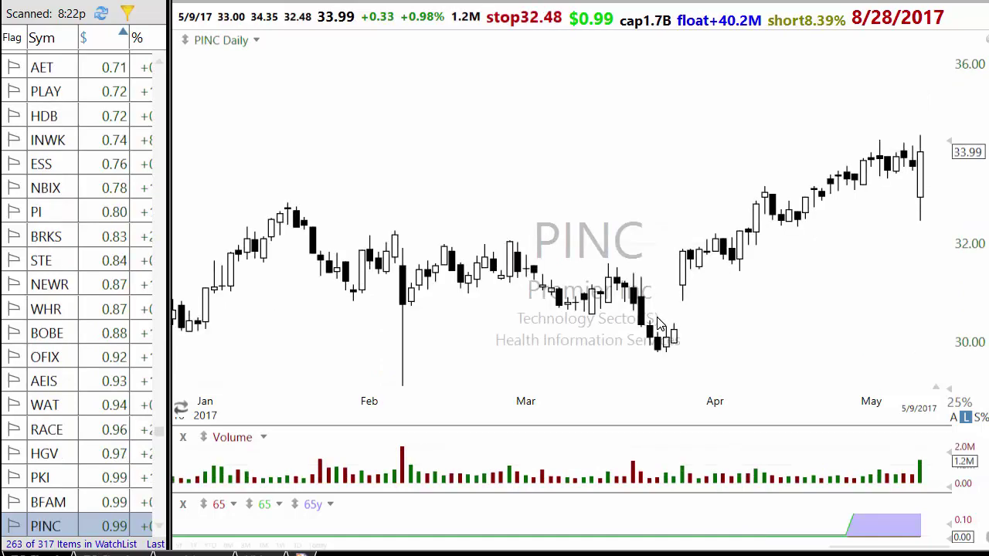
Review the daily charts of the scan results from SUPN through HDP, including BNFT and EDC
{"action": "key", "text": "Down"}
{"action": "key", "text": "Down"}
{"action": "key", "text": "Down"}
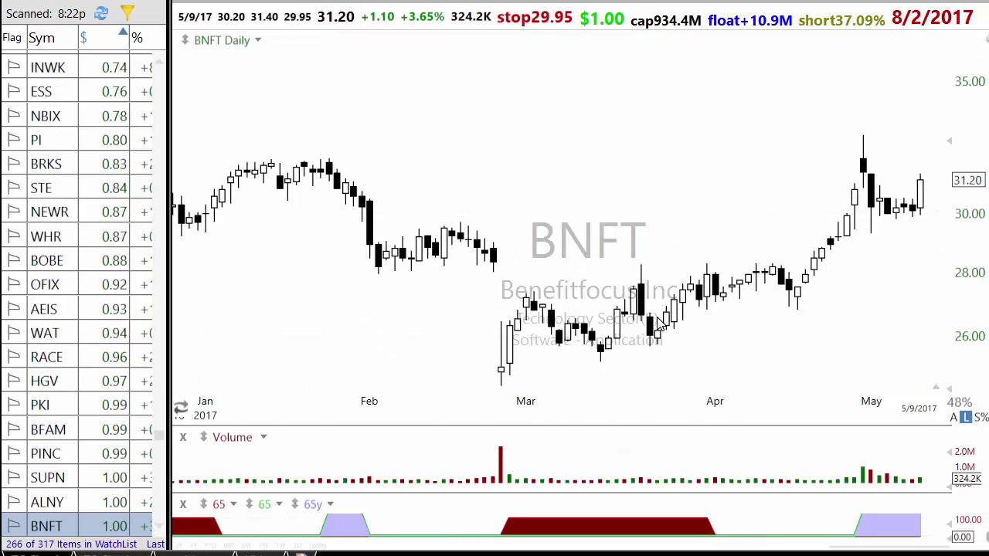
{"action": "key", "text": "Down"}
{"action": "key", "text": "Down"}
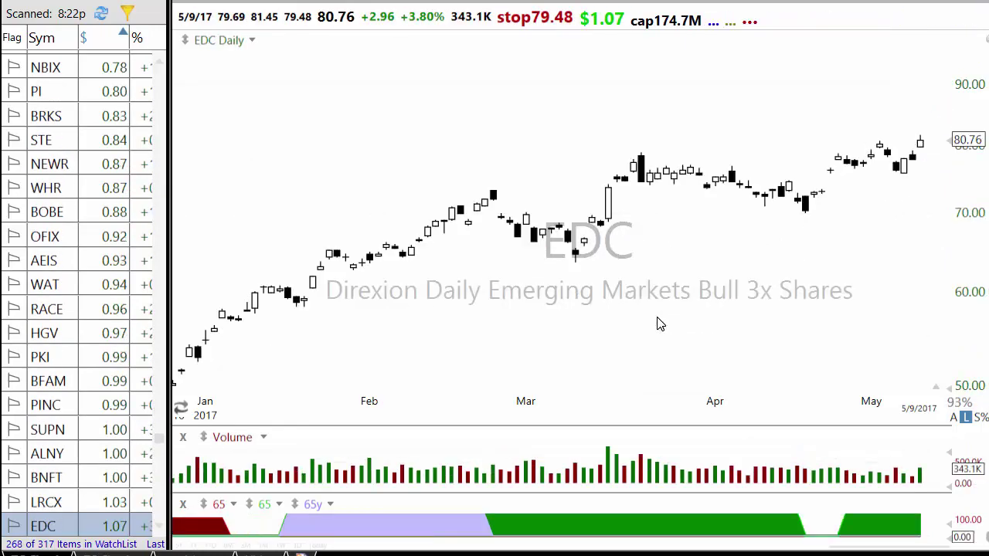
{"action": "key", "text": "Down"}
{"action": "key", "text": "Down"}
{"action": "key", "text": "Down"}
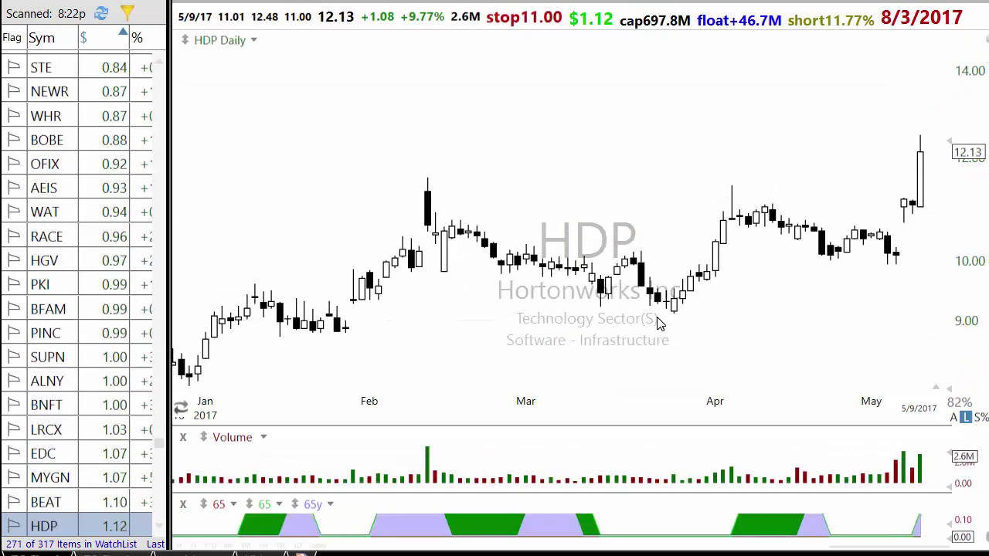
Review the daily charts of the scan results from PTCT through MAR, including IAC, ESPR and COHR
{"action": "key", "text": "Down"}
{"action": "key", "text": "Down"}
{"action": "key", "text": "Down"}
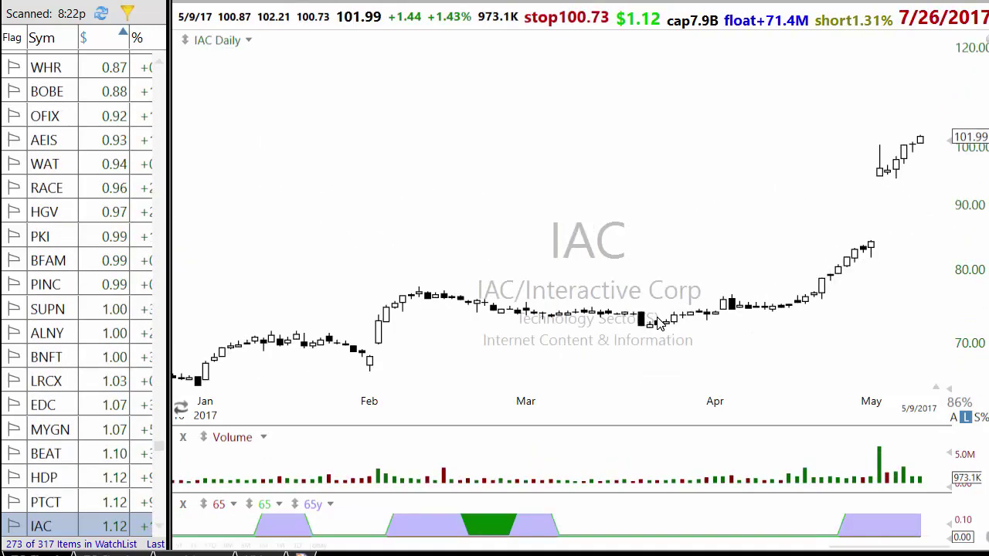
{"action": "key", "text": "Down"}
{"action": "key", "text": "Down"}
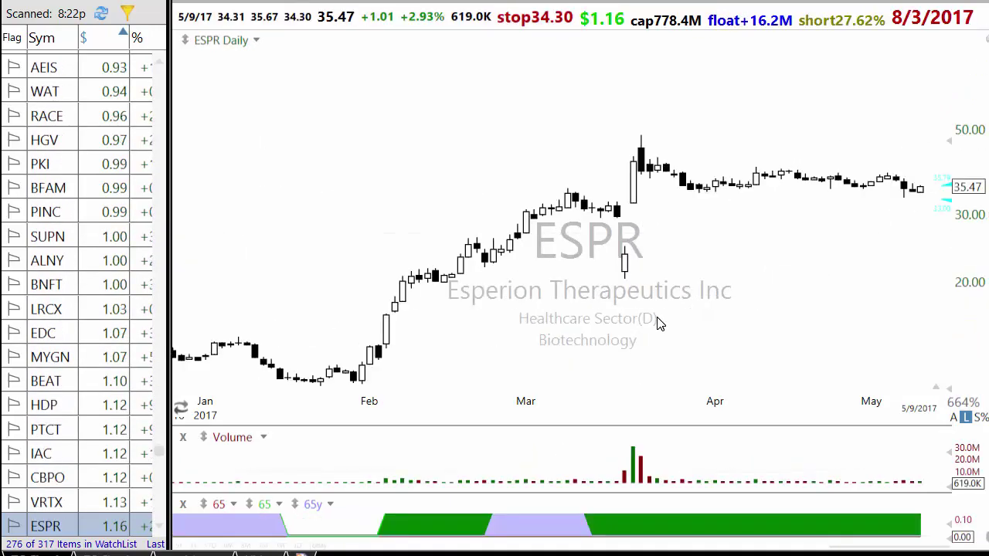
{"action": "key", "text": "Down"}
{"action": "key", "text": "Down"}
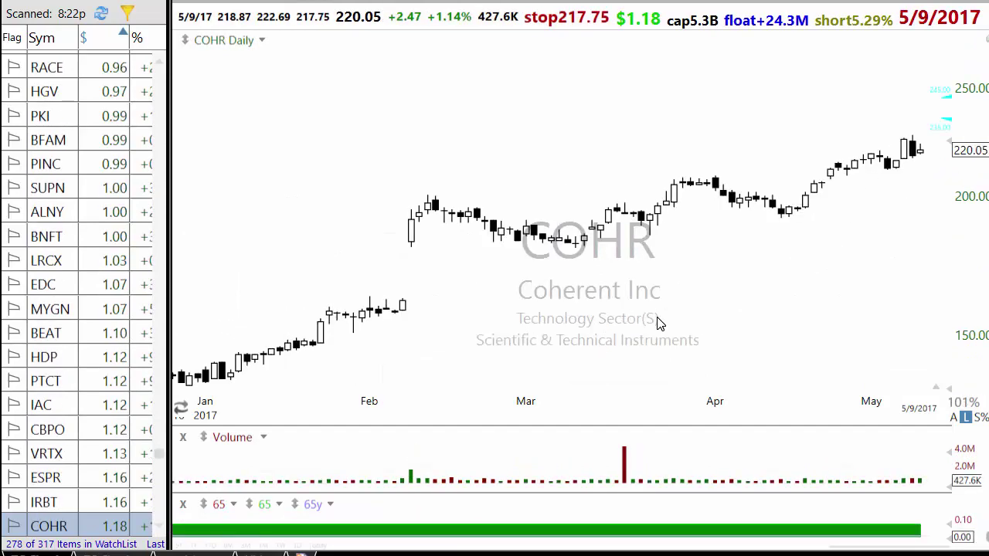
{"action": "key", "text": "Down"}
{"action": "key", "text": "Down"}
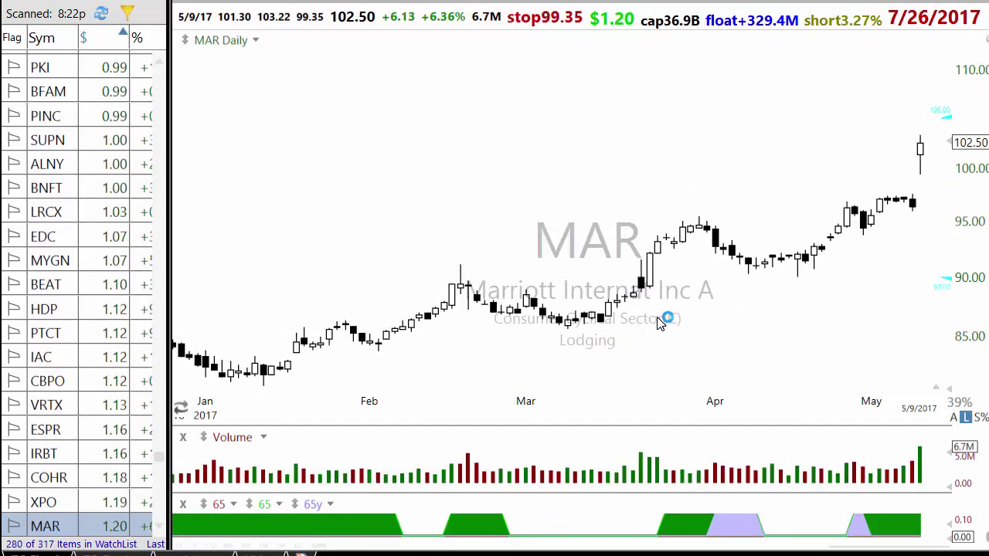
Review the daily charts of the scan results from TRVG through SHW, including JUNO and KRO
{"action": "key", "text": "Down"}
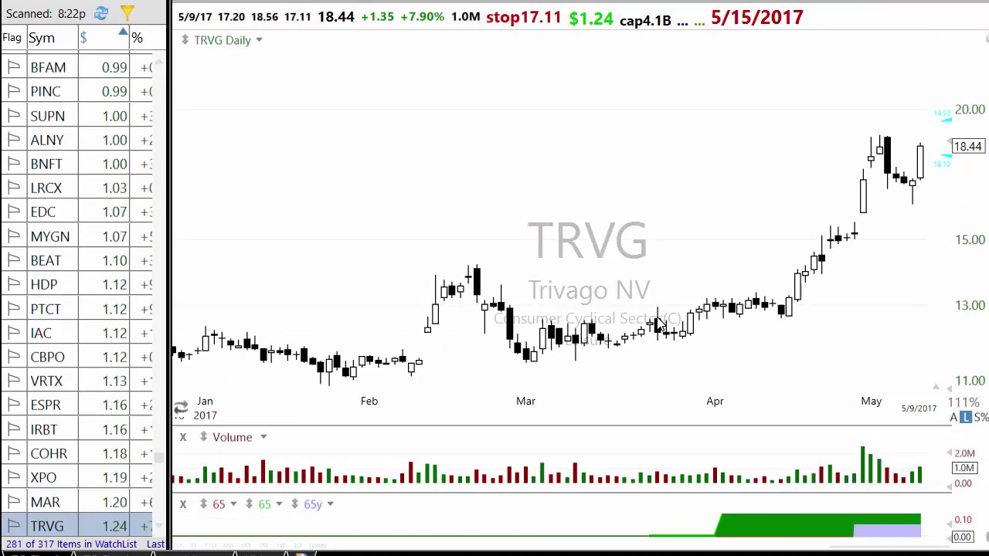
{"action": "key", "text": "Down"}
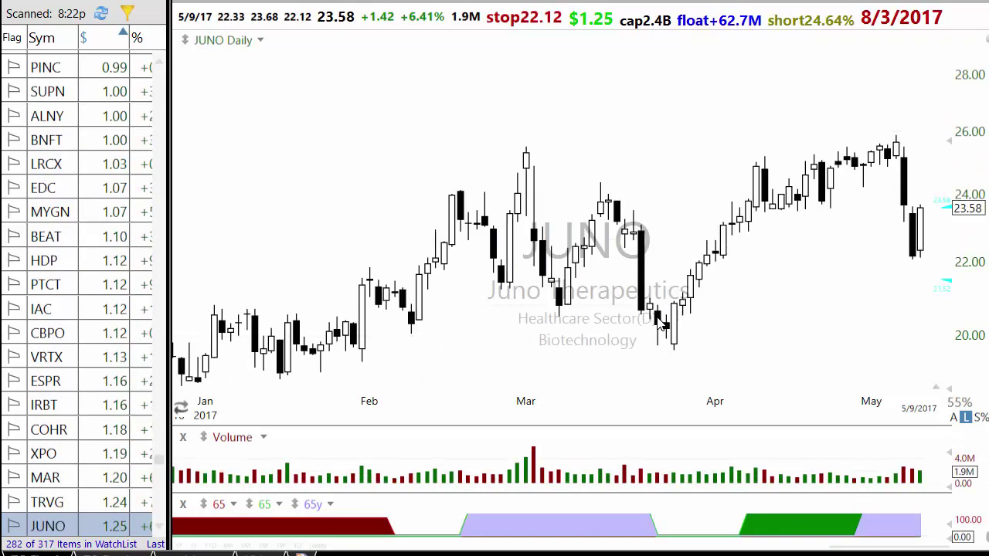
{"action": "key", "text": "Down"}
{"action": "key", "text": "Down"}
{"action": "key", "text": "Down"}
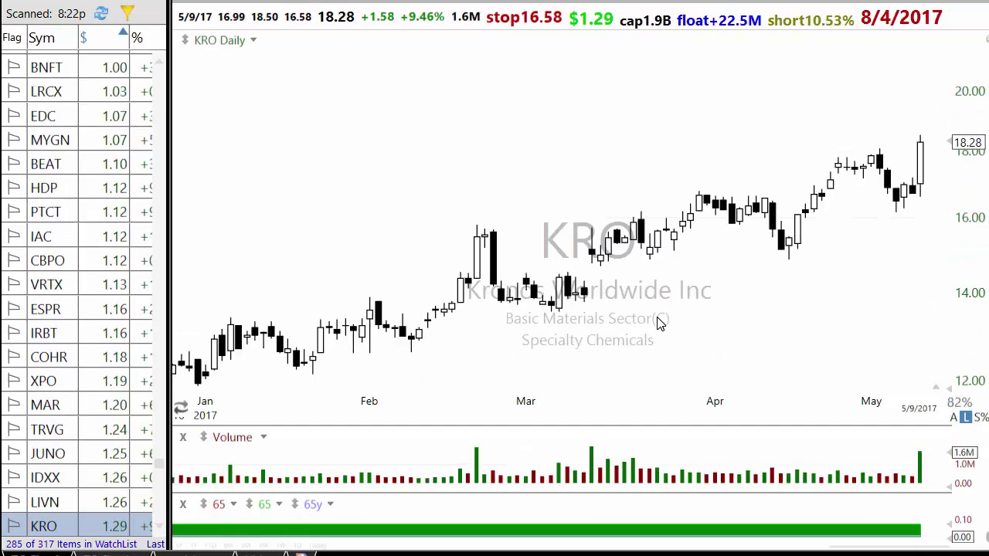
{"action": "key", "text": "Down"}
{"action": "key", "text": "Down"}
{"action": "key", "text": "Down"}
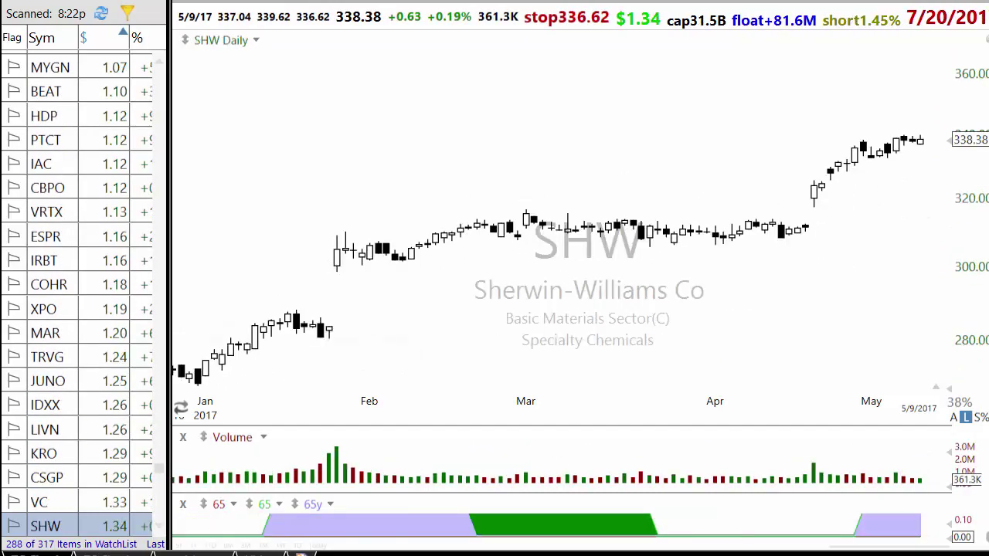
Return to the VC daily chart to examine it, and continue through SHW, NFLX and CORE to BABA
{"action": "left_click", "coordinate": [75, 503]}
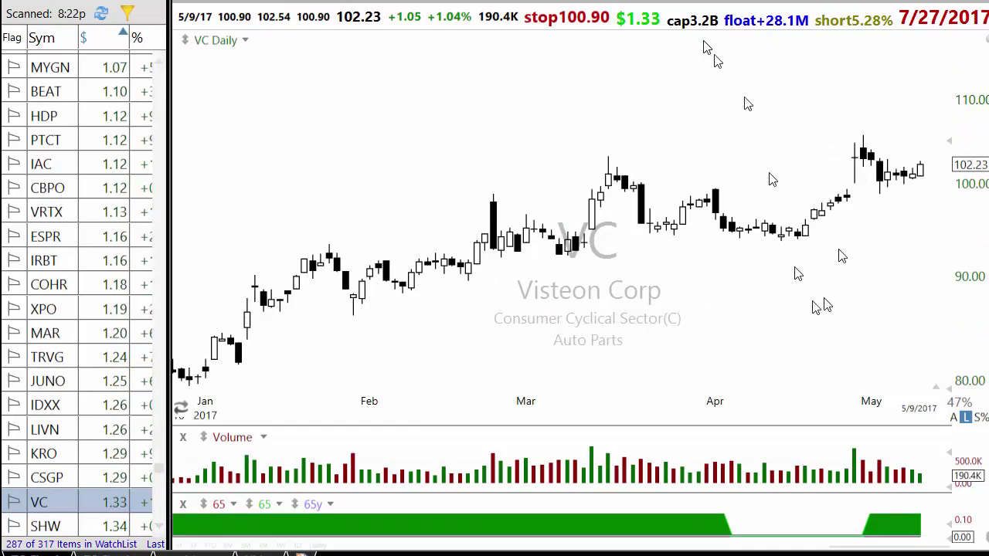
{"action": "key", "text": "Down"}
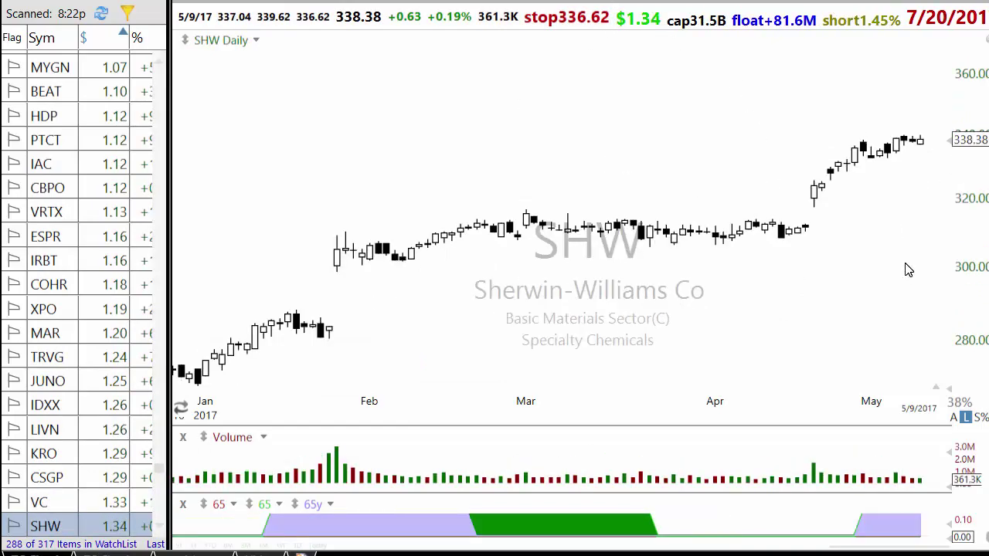
{"action": "key", "text": "Down"}
{"action": "key", "text": "Down"}
{"action": "key", "text": "Down"}
{"action": "key", "text": "Down"}
{"action": "key", "text": "Down"}
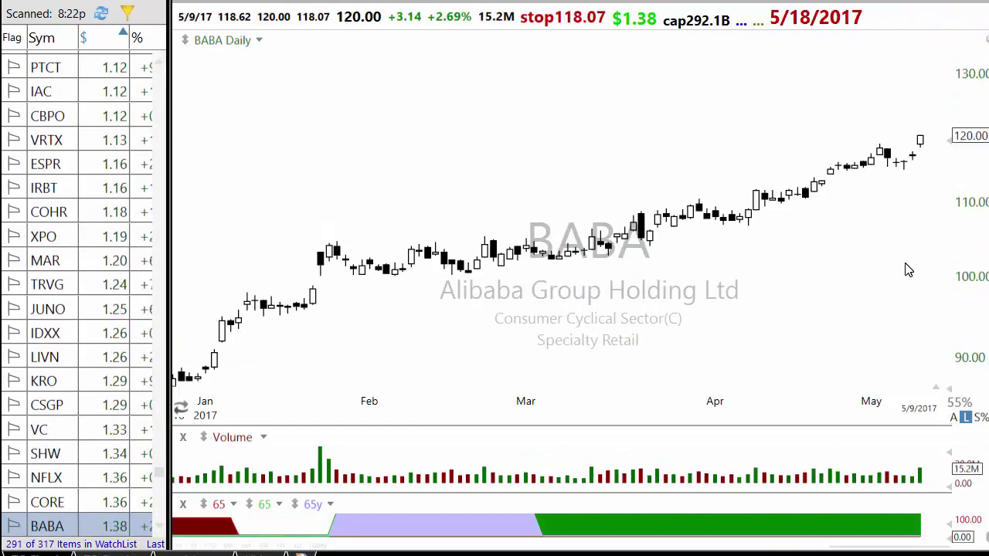
Review the daily charts of the scan results from ANET through CRTO, including WLH, CTRP, RGR and SNHY
{"action": "key", "text": "Down"}
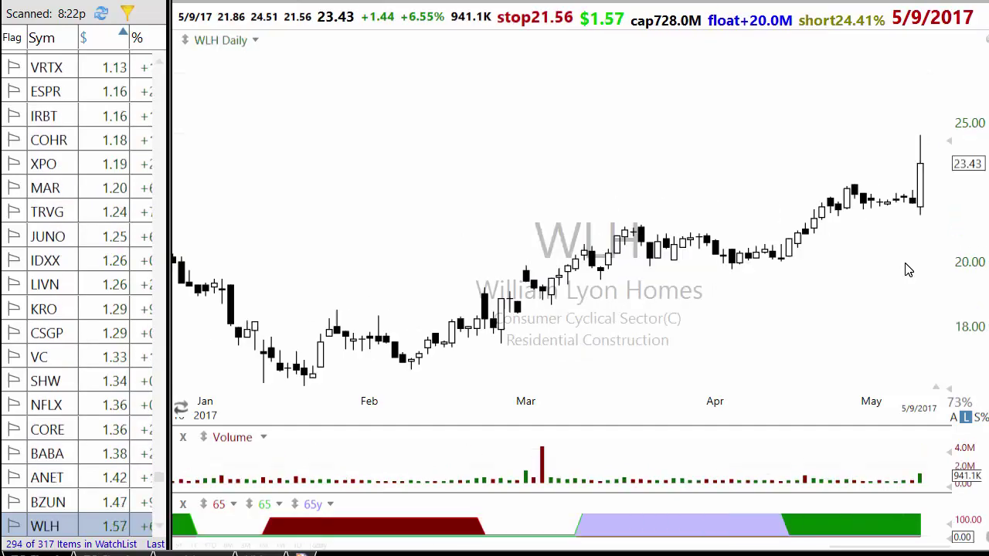
{"action": "key", "text": "Down"}
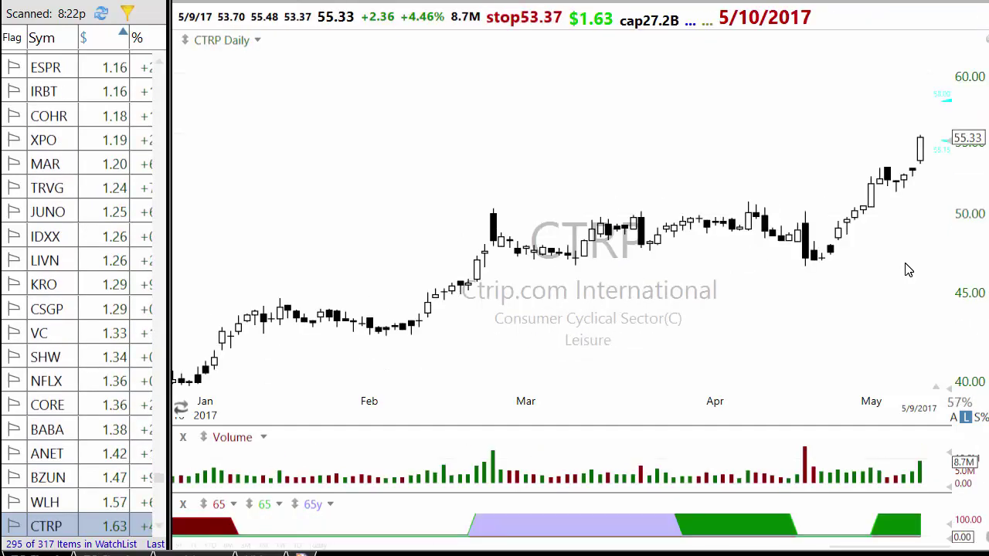
{"action": "key", "text": "Down"}
{"action": "key", "text": "Down"}
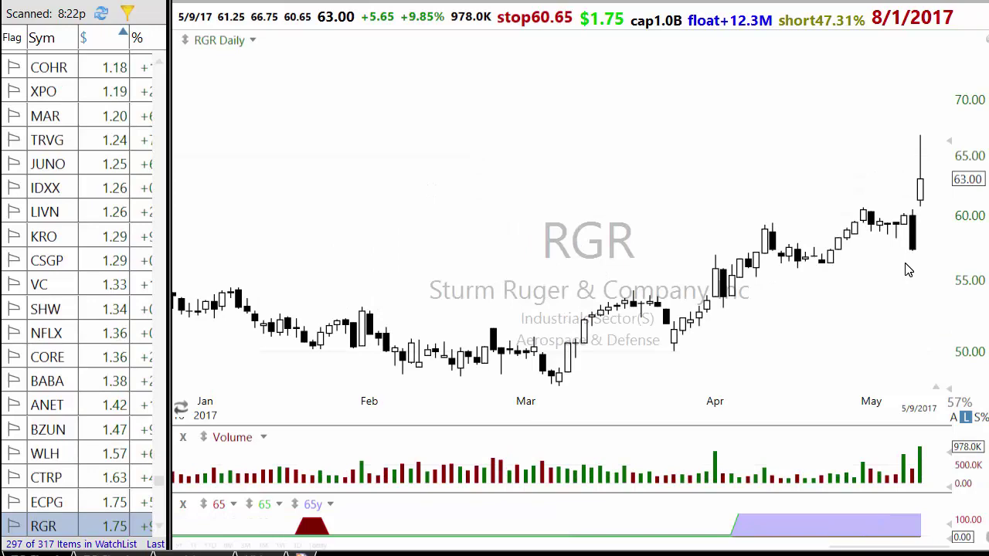
{"action": "key", "text": "Down"}
{"action": "key", "text": "Down"}
{"action": "key", "text": "Down"}
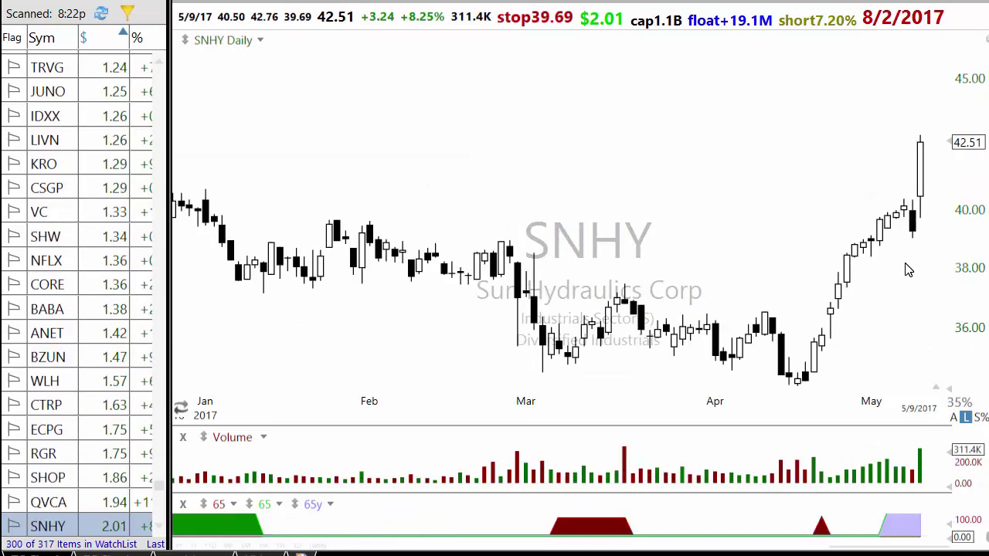
{"action": "key", "text": "Down"}
{"action": "key", "text": "Down"}
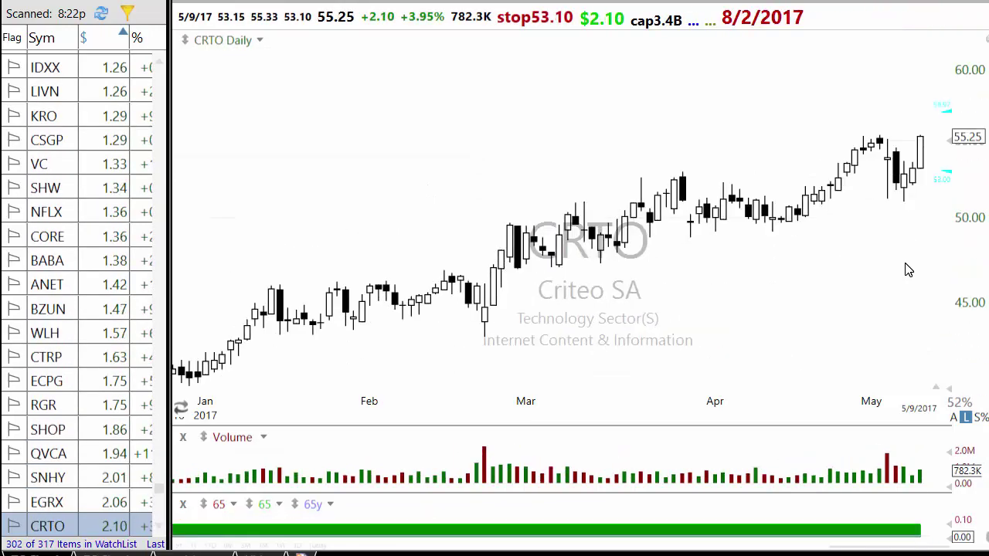
Review the daily charts of the scan results from SOXL through TDOC, including MTD and CEVA, and examine TDOC's longer price history
{"action": "key", "text": "Down"}
{"action": "key", "text": "Down"}
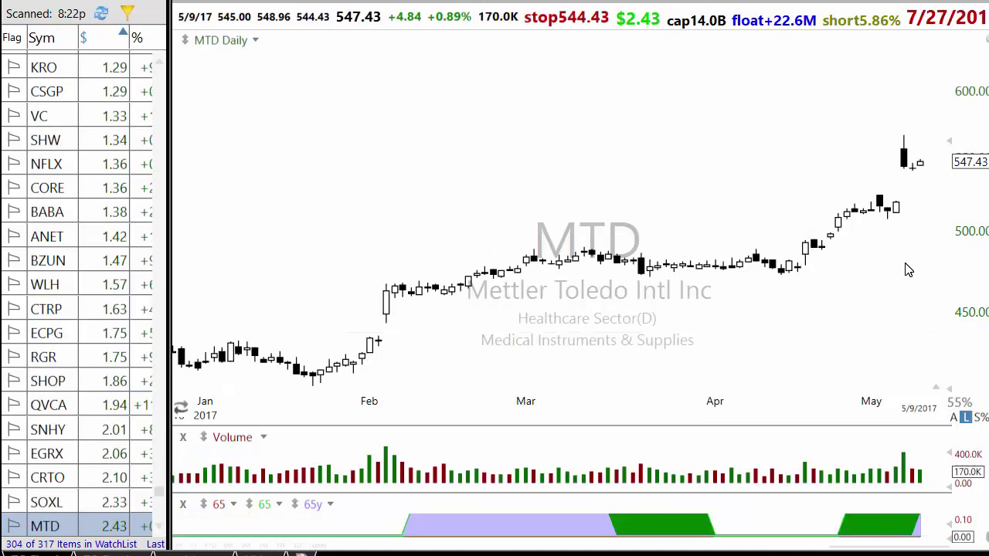
{"action": "key", "text": "Down"}
{"action": "key", "text": "Down"}
{"action": "key", "text": "Down"}
{"action": "key", "text": "Down"}
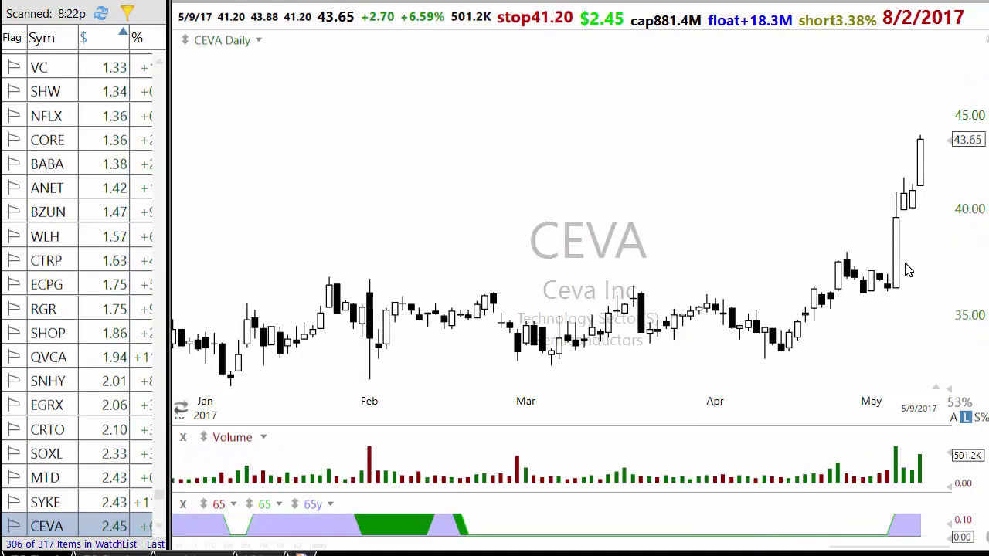
{"action": "key", "text": "Down"}
{"action": "key", "text": "Down"}
{"action": "key", "text": "Down"}
{"action": "key", "text": "Down"}
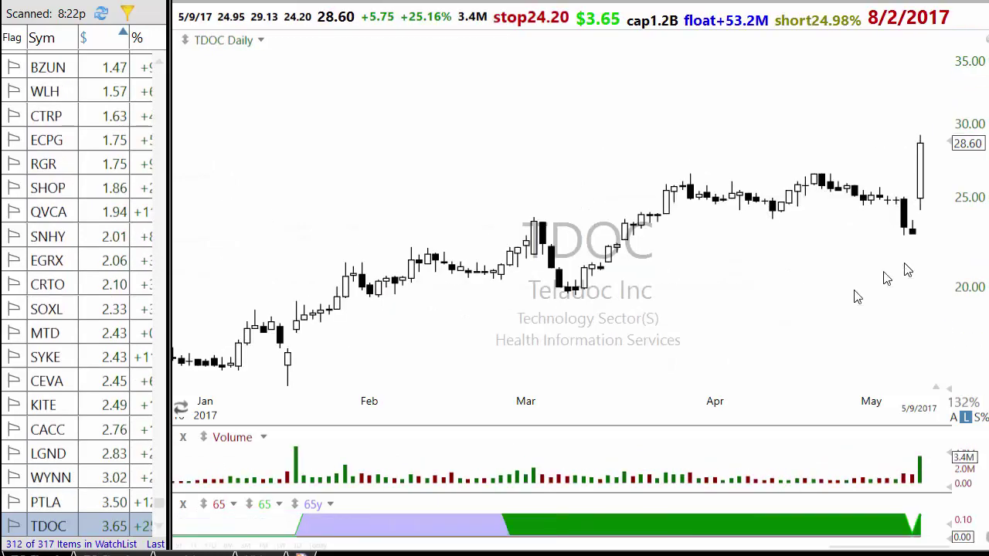
{"action": "scroll", "coordinate": [889, 276], "scroll_direction": "down", "scroll_amount": 1}
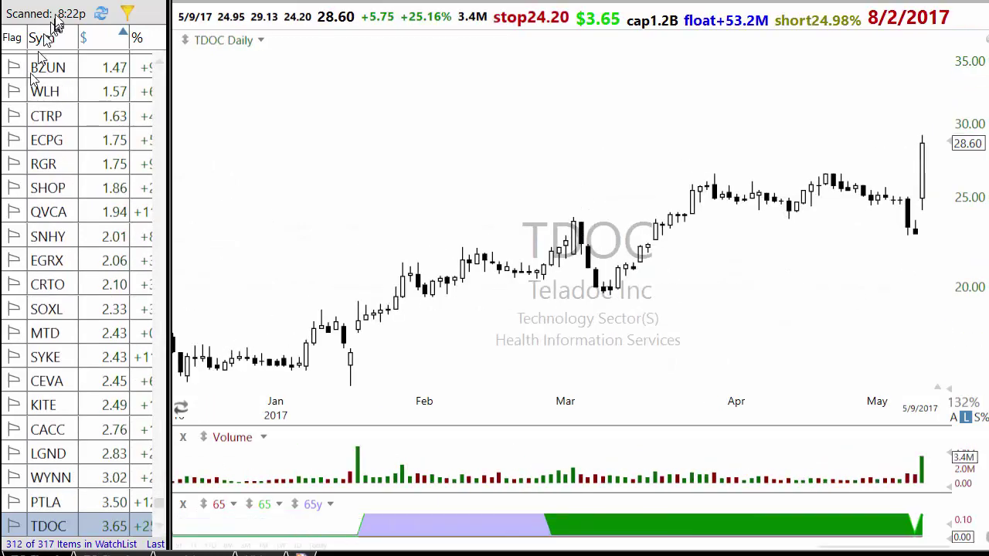
Open the scan's TI 65 LTB condition and append "and c-o<.90" to the end of its formula
{"action": "left_click", "coordinate": [127, 13]}
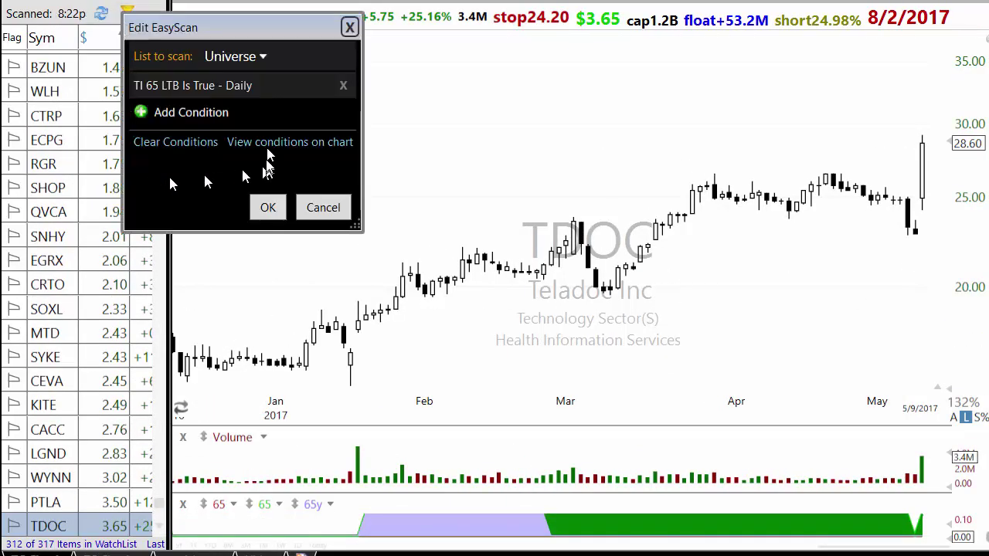
{"action": "left_click", "coordinate": [224, 87]}
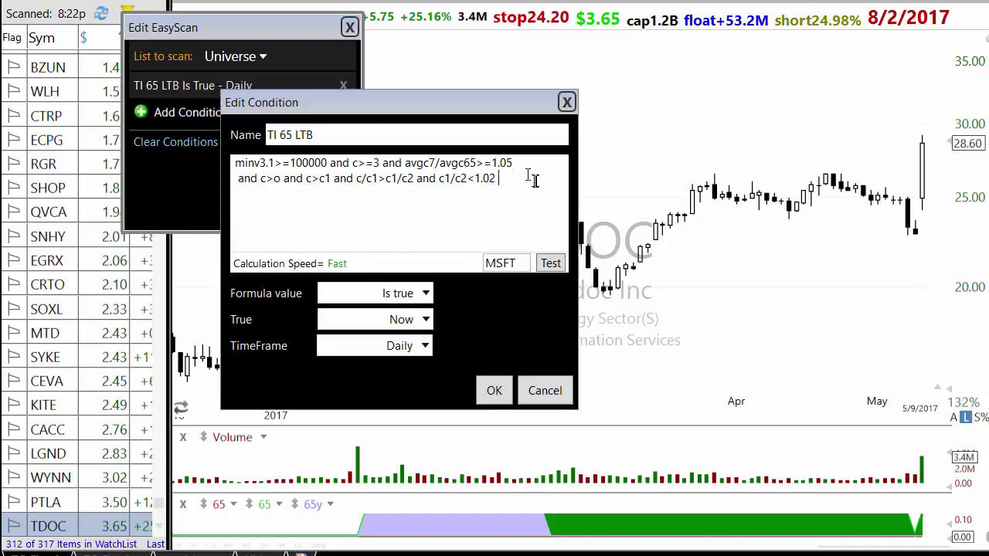
{"action": "left_click", "coordinate": [428, 240]}
{"action": "type", "text": "and "}
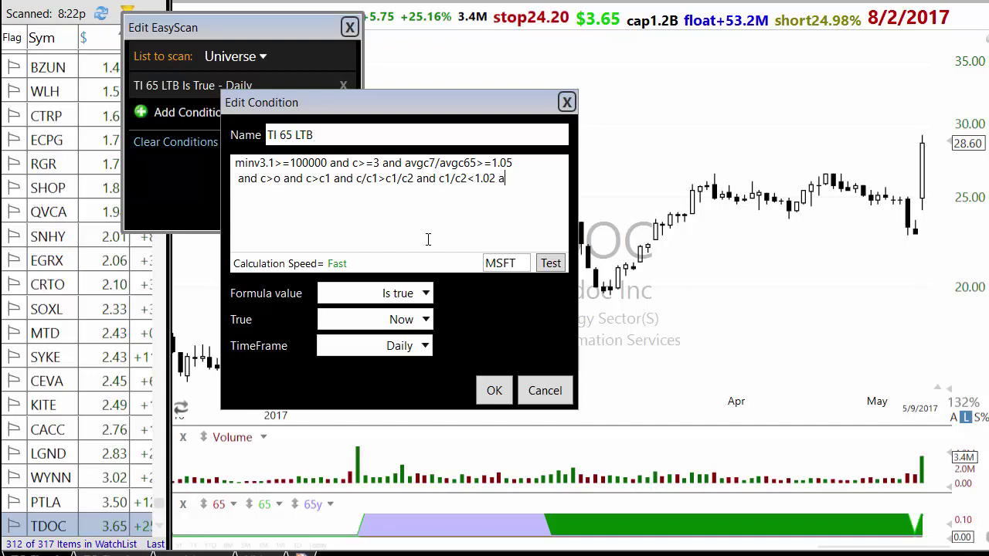
{"action": "type", "text": "c"}
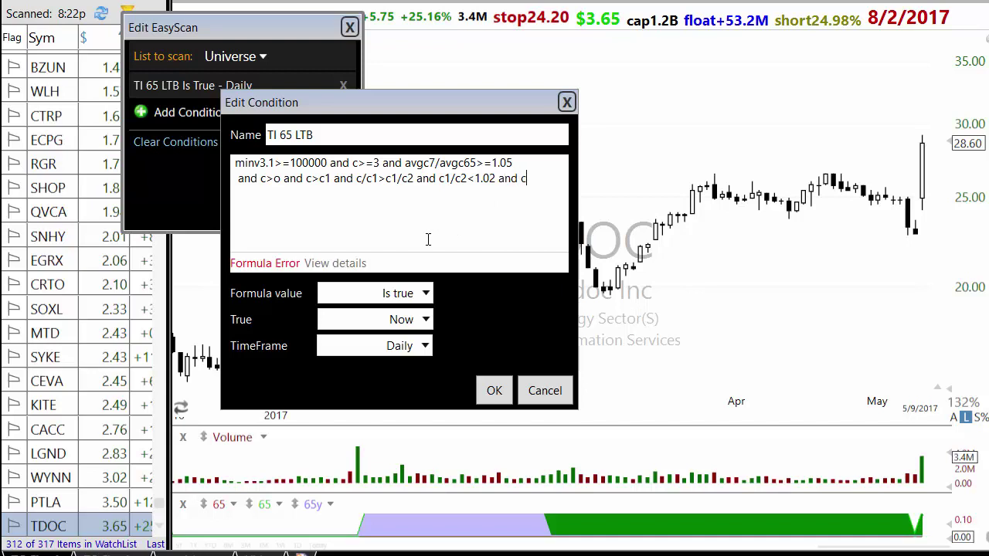
{"action": "type", "text": "-0<.90"}
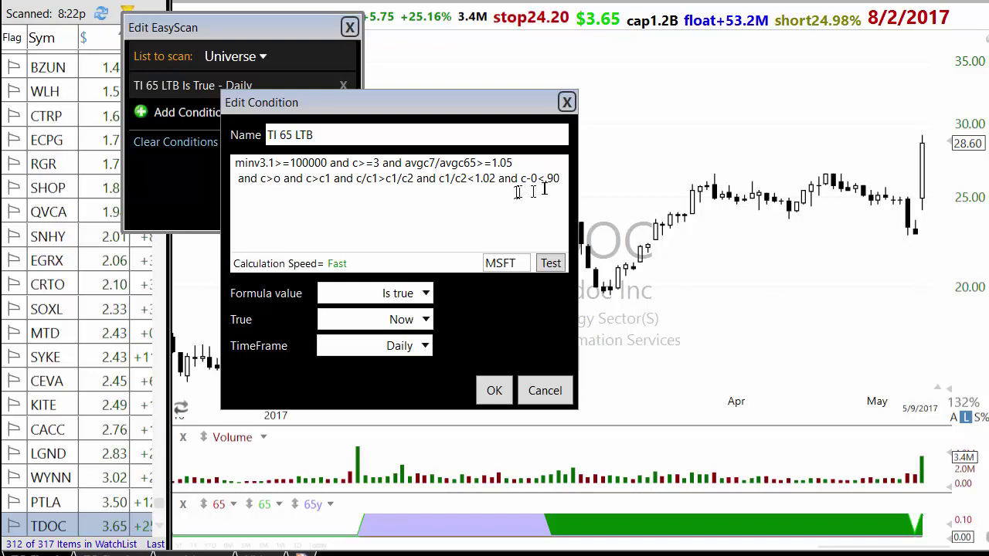
{"action": "double_click", "coordinate": [533, 178]}
{"action": "type", "text": "o"}
{"action": "key", "text": "BackSpace"}
{"action": "type", "text": "o"}
{"action": "left_click", "coordinate": [565, 178]}
Append "and c/c1<=1.04" to the TI 65 LTB formula, save the condition and rerun the scan
{"action": "type", "text": "and"}
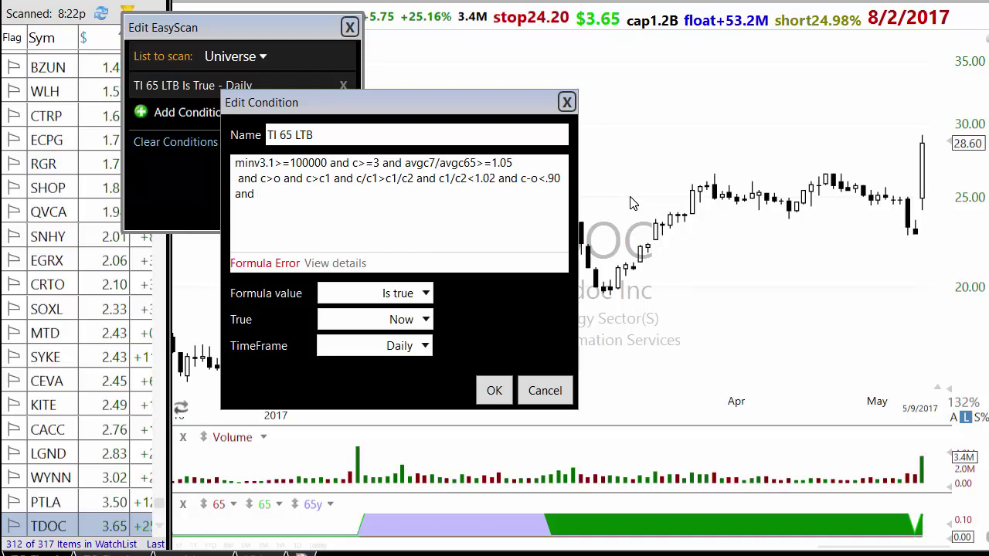
{"action": "type", "text": "c1<"}
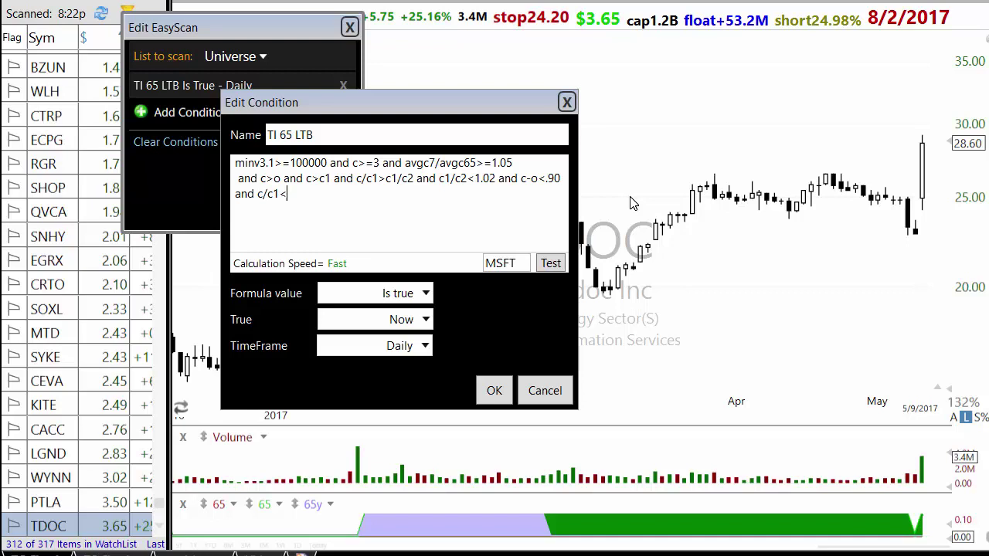
{"action": "type", "text": "=1.0"}
{"action": "left_click_drag", "start_coordinate": [499, 178], "coordinate": [549, 191]}
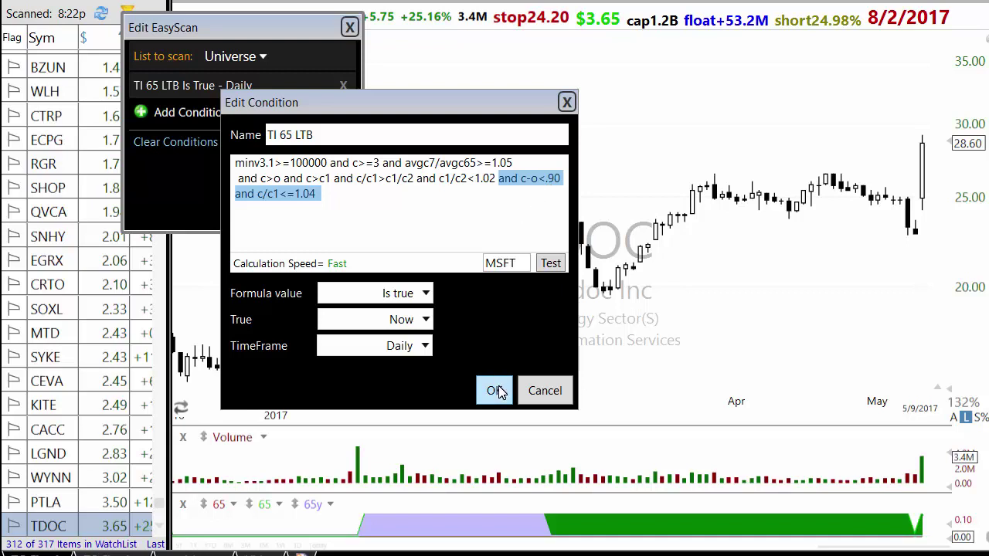
{"action": "right_click", "coordinate": [523, 180]}
{"action": "left_click", "coordinate": [571, 192]}
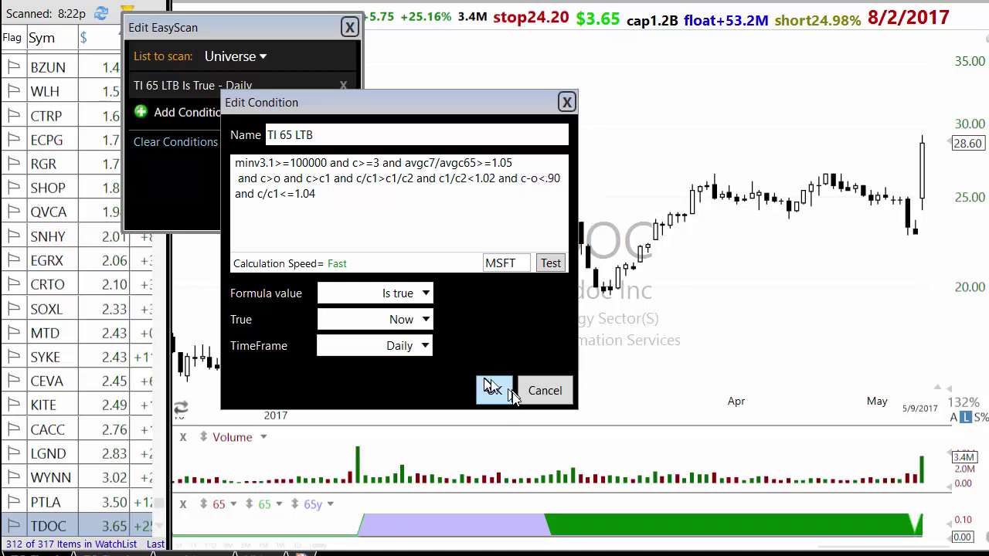
{"action": "left_click", "coordinate": [495, 390]}
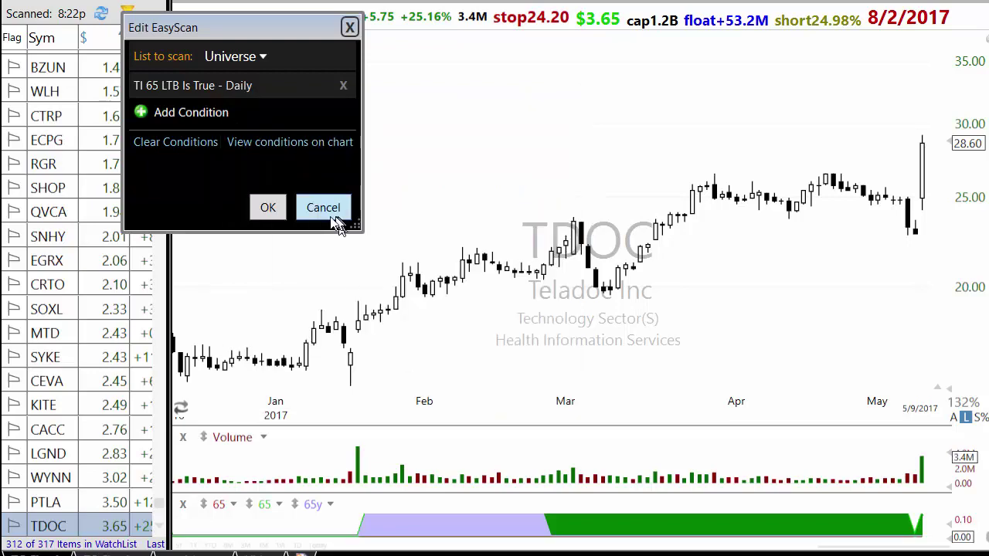
{"action": "left_click", "coordinate": [268, 208]}
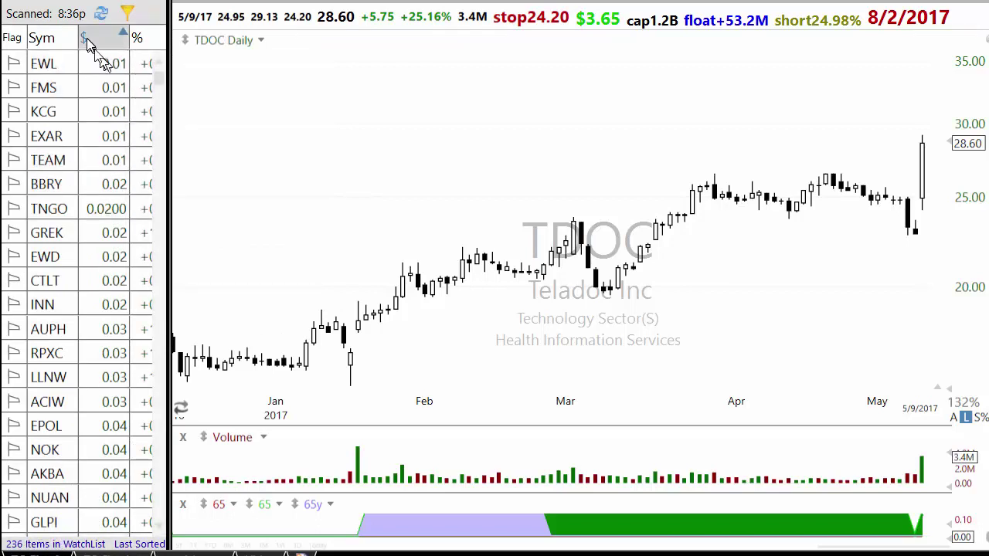
Sort the scan results by dollar change, largest first, and review the daily charts from BOBE through NBIX
{"action": "left_click", "coordinate": [92, 39]}
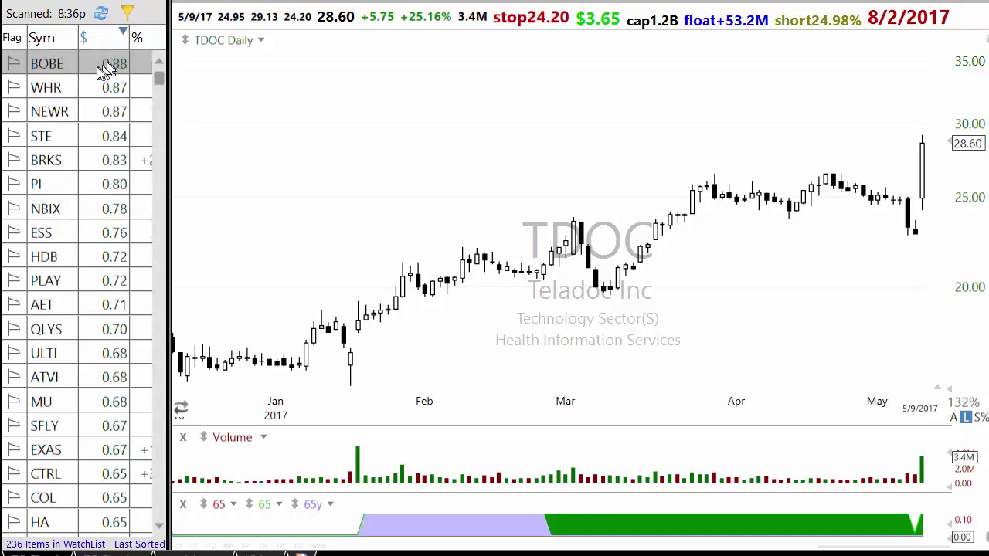
{"action": "left_click", "coordinate": [62, 68]}
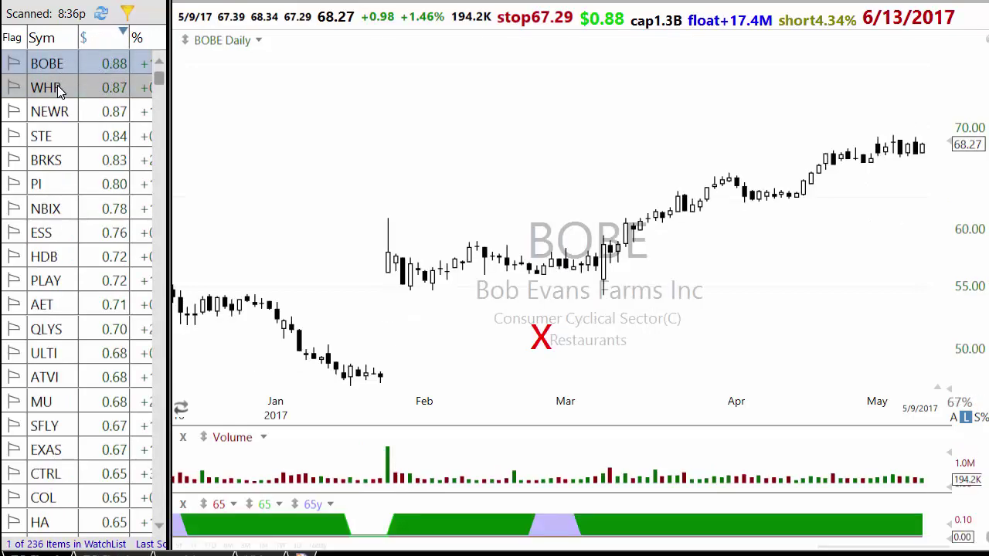
{"action": "left_click", "coordinate": [60, 91]}
{"action": "left_click", "coordinate": [64, 113]}
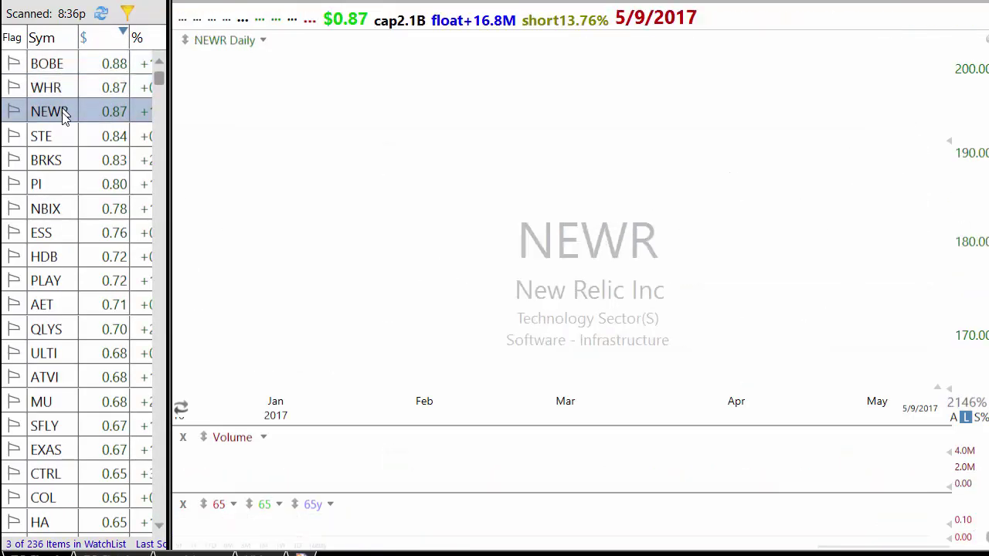
{"action": "left_click", "coordinate": [73, 137]}
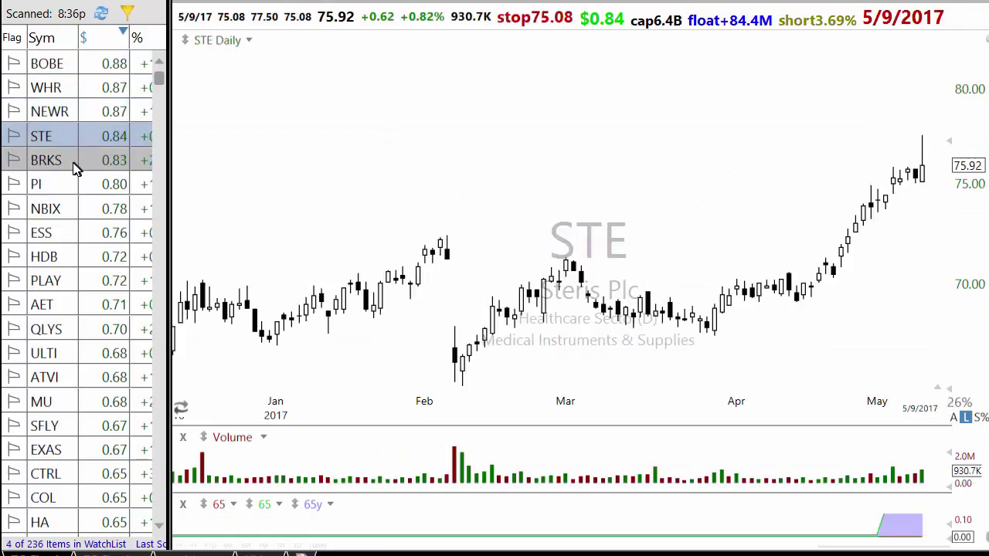
{"action": "left_click", "coordinate": [72, 162]}
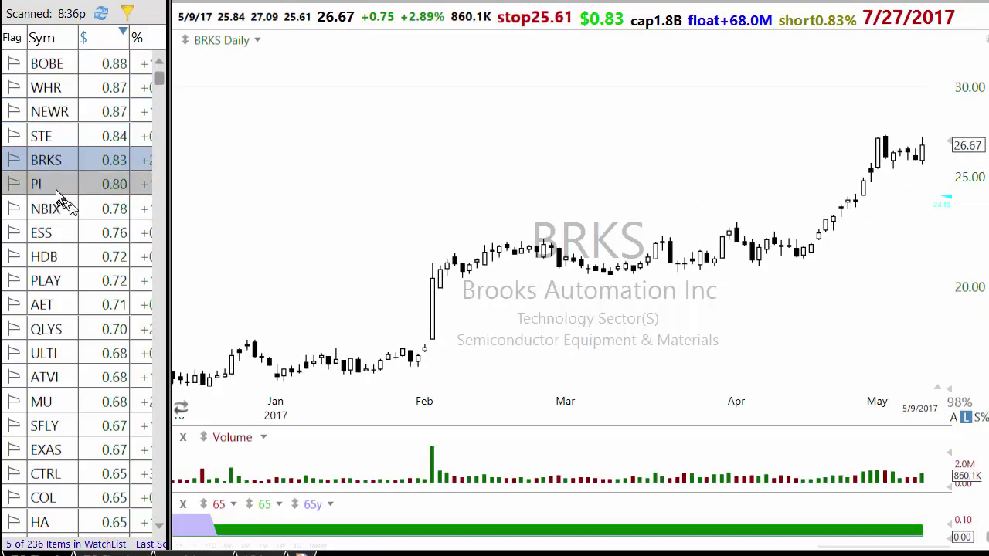
{"action": "left_click", "coordinate": [57, 189]}
{"action": "left_click", "coordinate": [56, 215]}
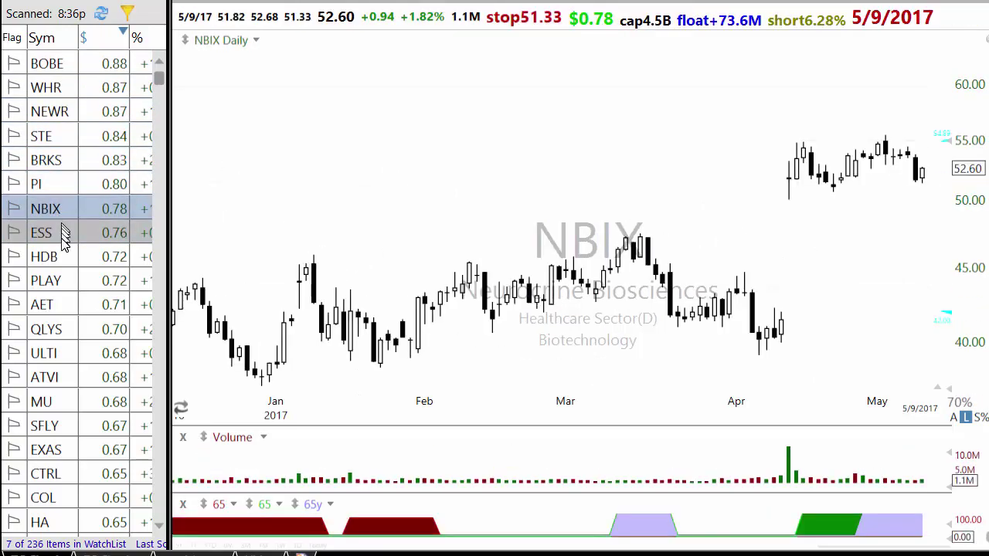
Review the daily charts of the scan results from ESS through QLYS, including HDB, PLAY and AET
{"action": "left_click", "coordinate": [67, 238]}
{"action": "left_click", "coordinate": [65, 257]}
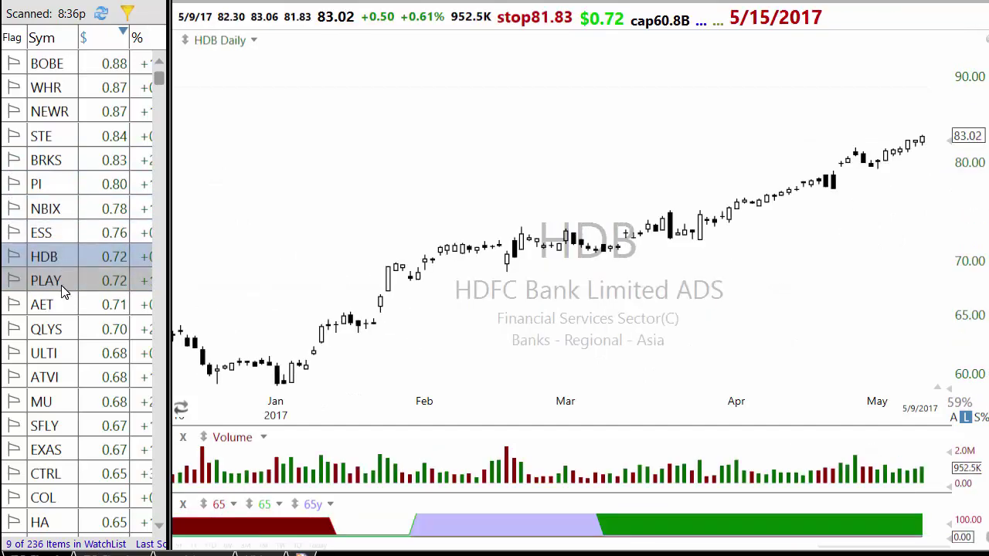
{"action": "left_click", "coordinate": [68, 282]}
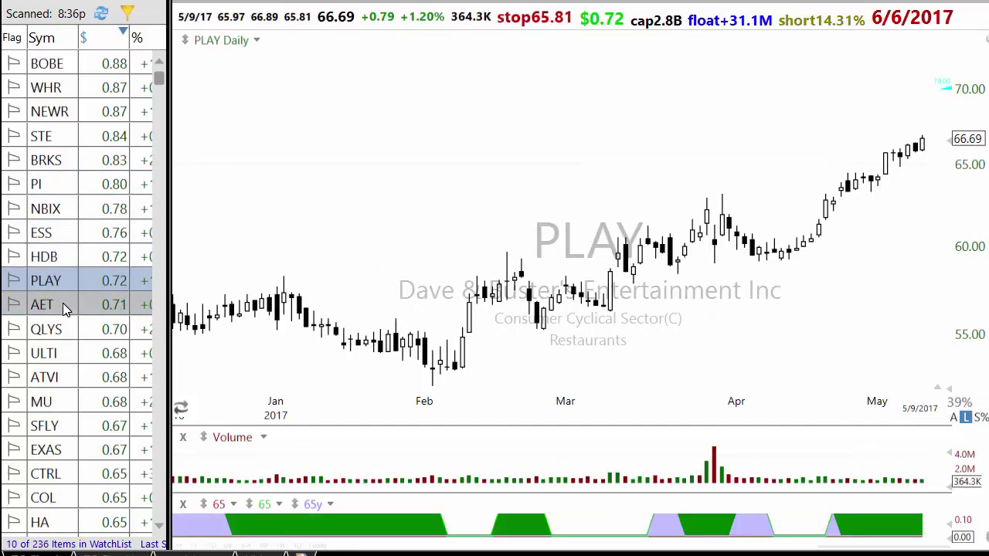
{"action": "left_click", "coordinate": [63, 303]}
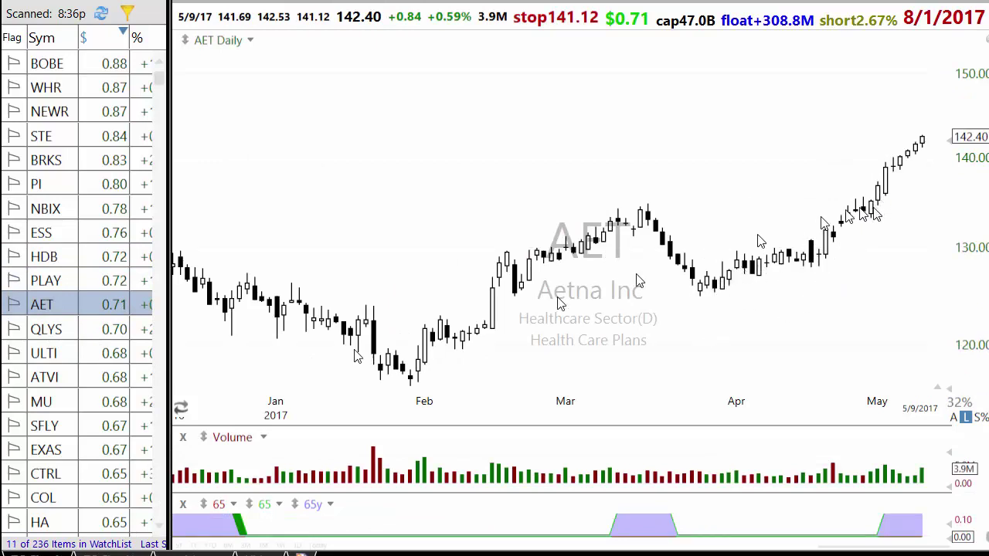
{"action": "left_click", "coordinate": [103, 336]}
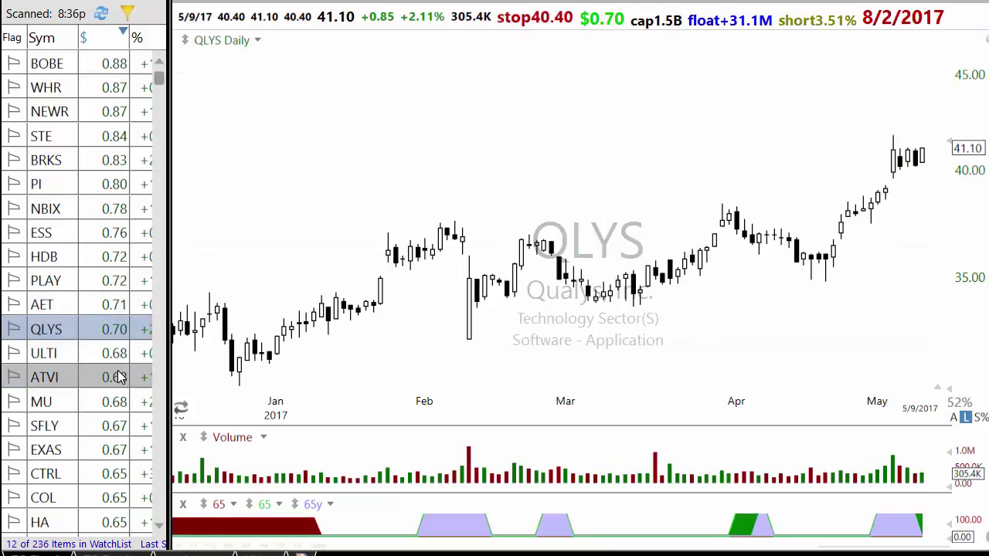
Examine ATVI's daily chart up close, reading the 4/18/17 bar's data, and continue to the MU daily chart
{"action": "left_click", "coordinate": [117, 377]}
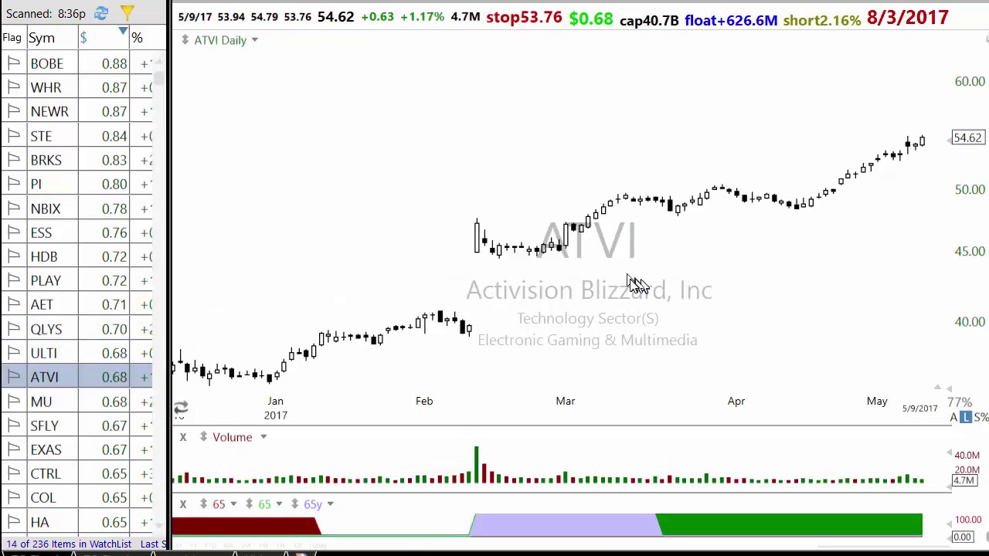
{"action": "scroll", "coordinate": [629, 284], "scroll_direction": "up", "scroll_amount": 3}
{"action": "left_click", "coordinate": [770, 222]}
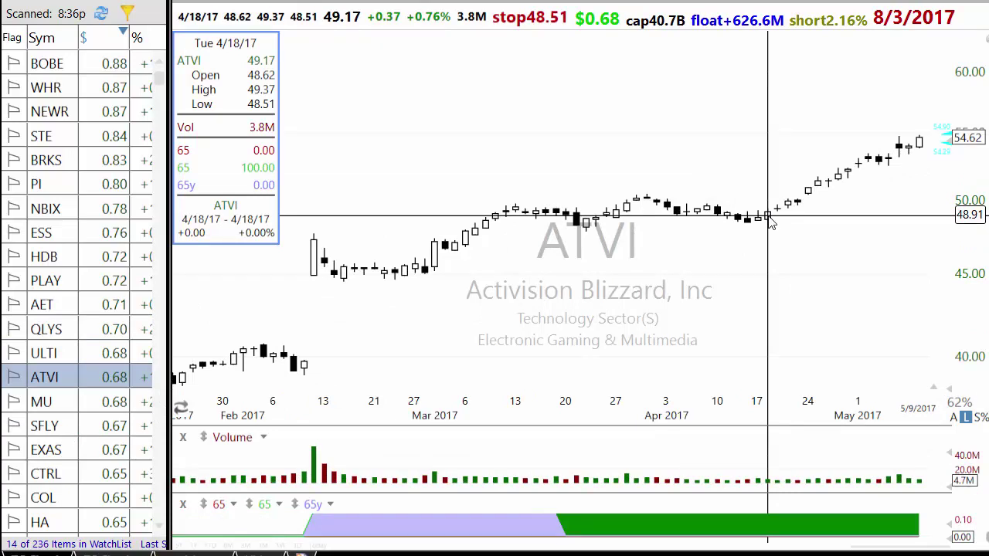
{"action": "left_click", "coordinate": [770, 222]}
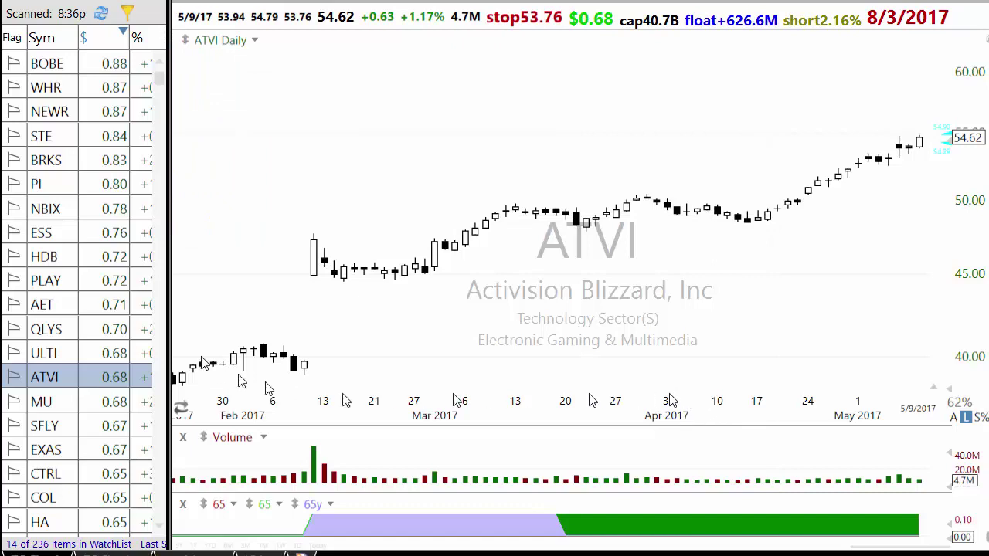
{"action": "left_click", "coordinate": [47, 403]}
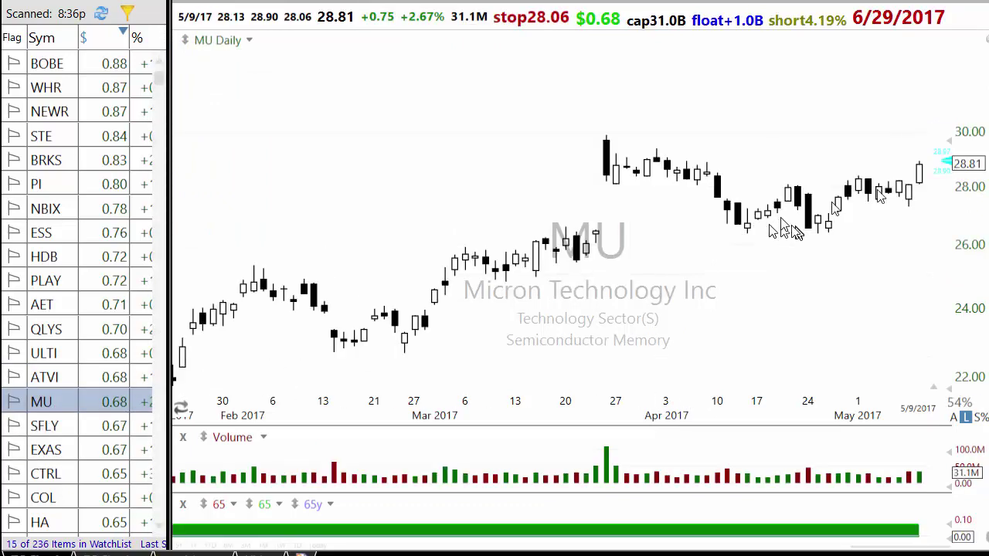
{"action": "scroll", "coordinate": [904, 194], "scroll_direction": "down", "scroll_amount": 1}
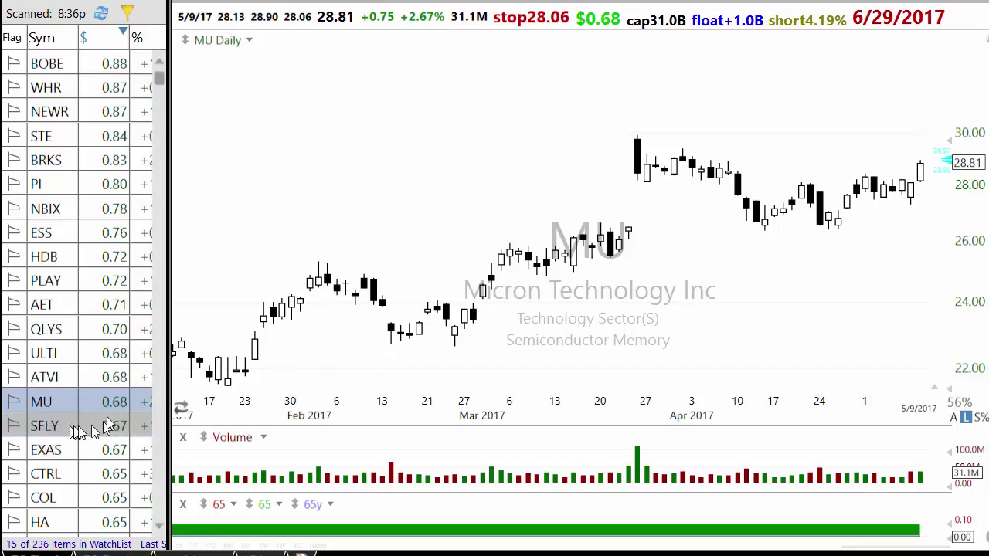
Remove "and c-o<.90 and c/c1<=1.04" from the TI 65 LTB condition's formula, save it and rerun the scan
{"action": "left_click", "coordinate": [129, 15]}
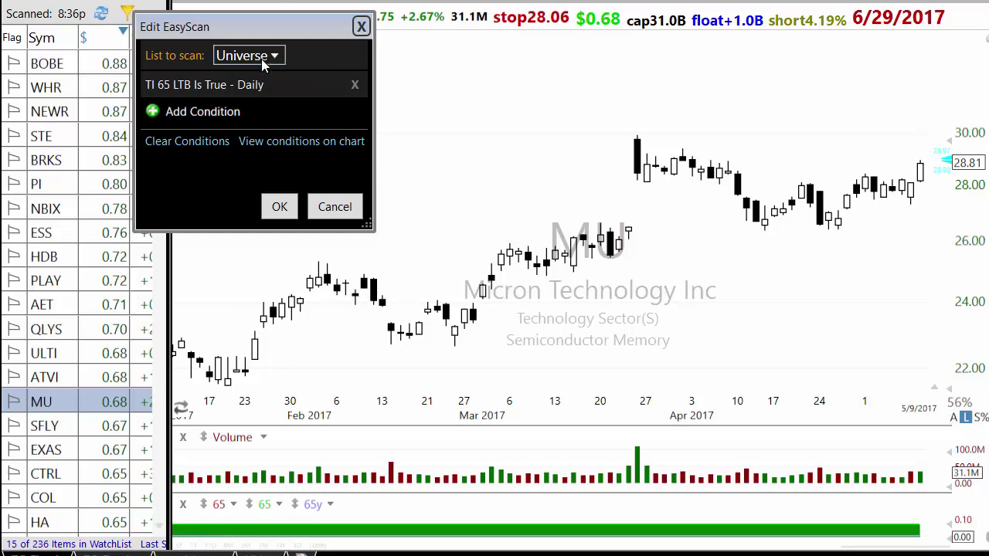
{"action": "left_click", "coordinate": [231, 86]}
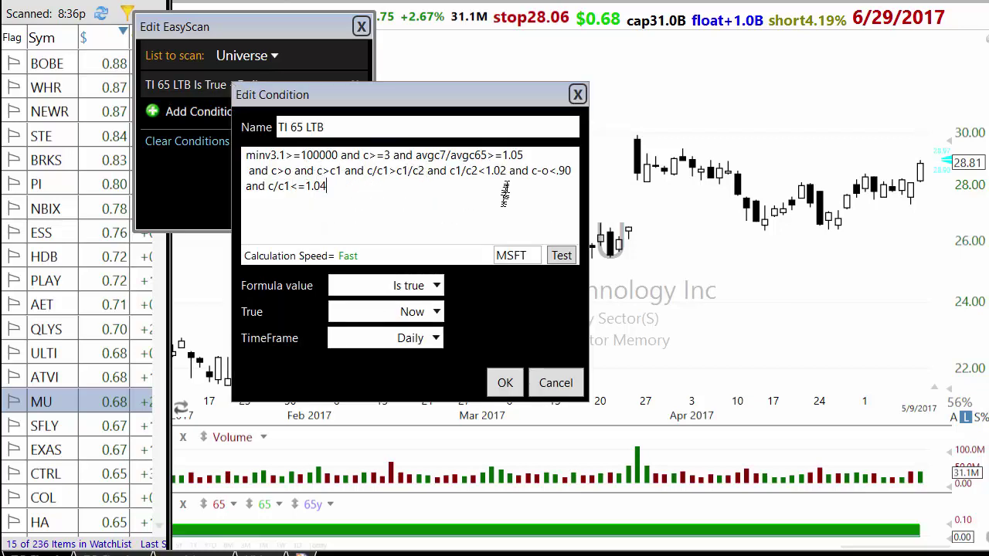
{"action": "left_click_drag", "start_coordinate": [510, 173], "coordinate": [533, 183]}
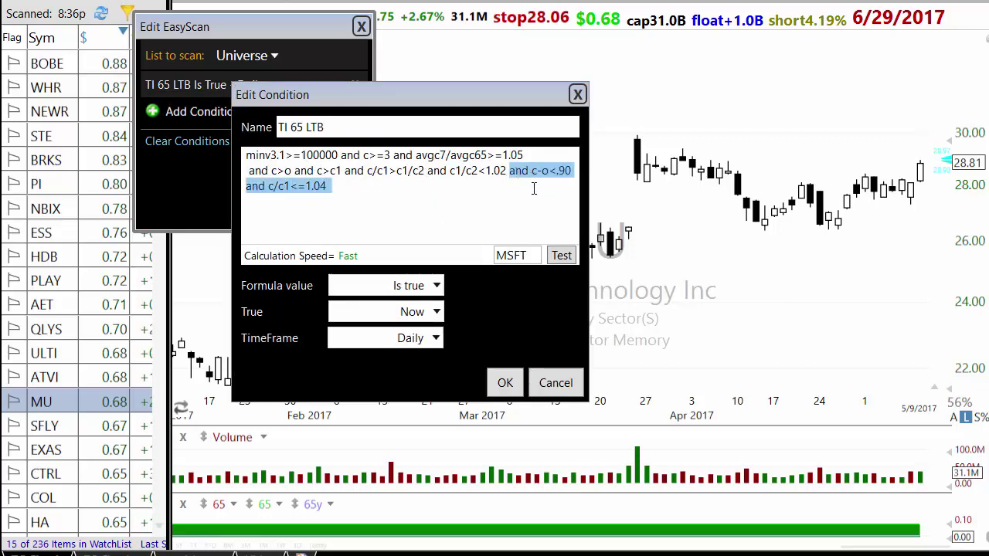
{"action": "key", "text": "BackSpace"}
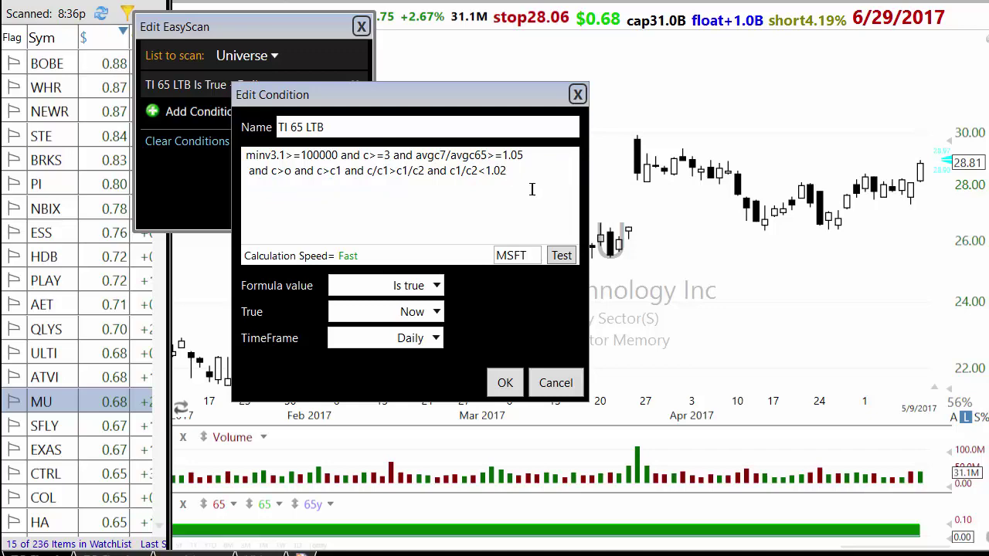
{"action": "left_click", "coordinate": [505, 383]}
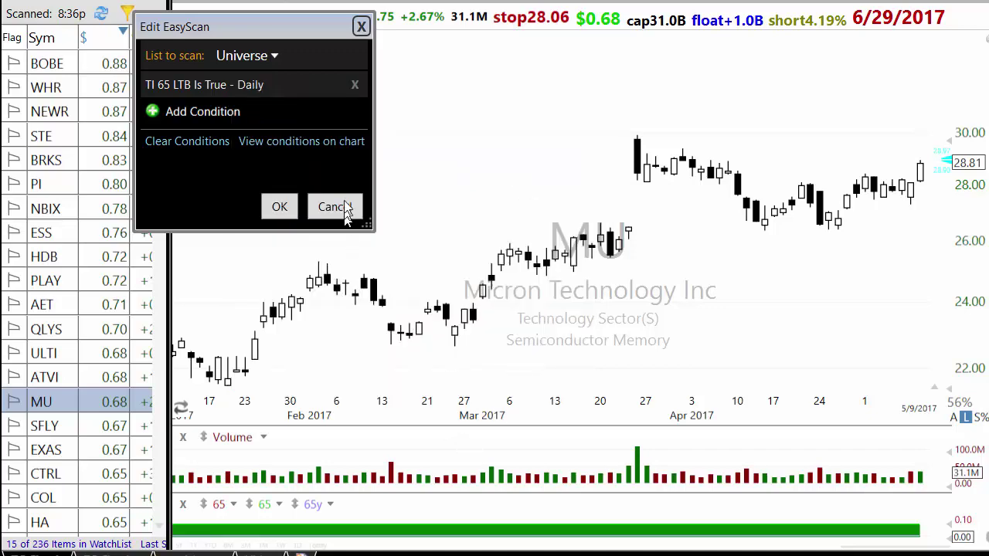
{"action": "left_click", "coordinate": [282, 208]}
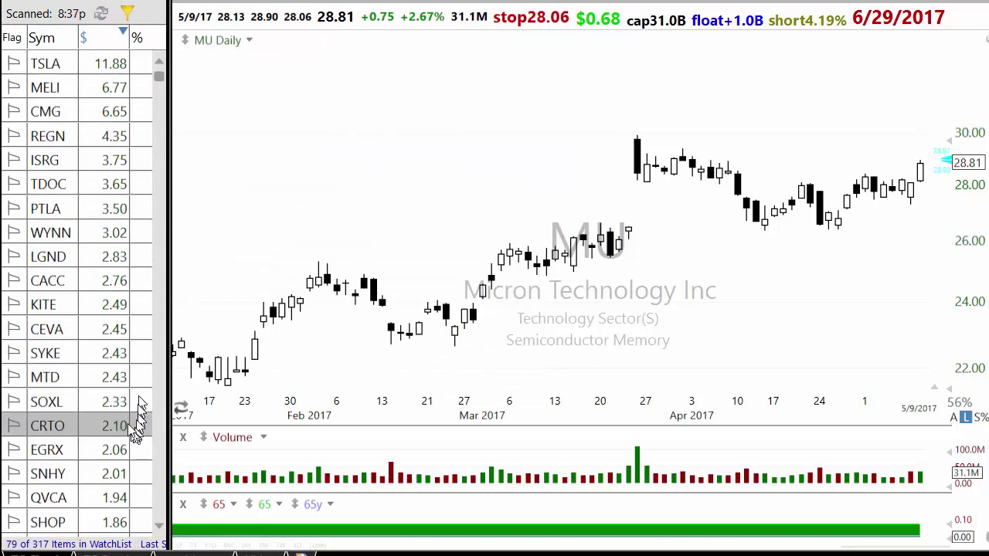
{"action": "mouse_move", "coordinate": [66, 4]}
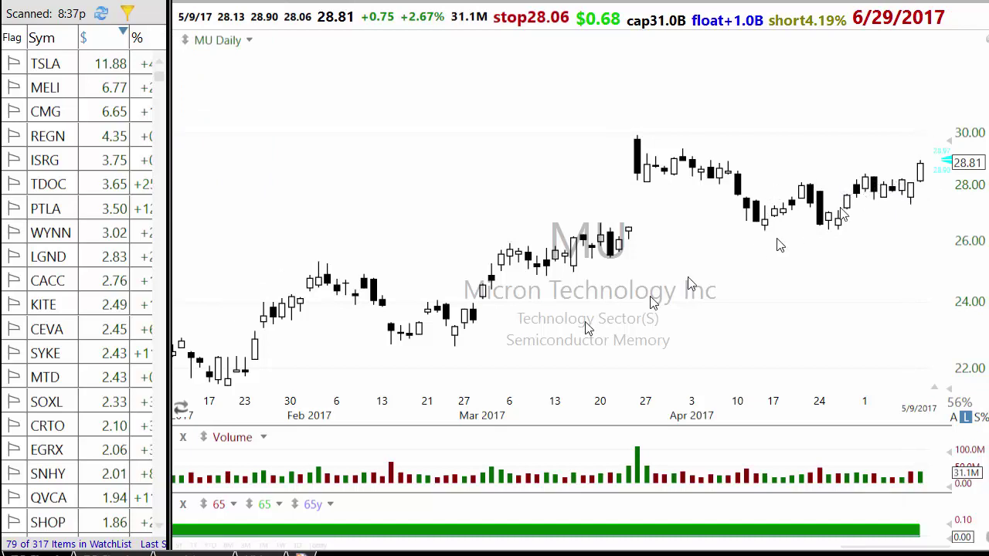
{"action": "scroll", "coordinate": [552, 321], "scroll_direction": "down", "scroll_amount": 1}
{"action": "scroll", "coordinate": [553, 321], "scroll_direction": "up", "scroll_amount": 2}
{"action": "scroll", "coordinate": [498, 384], "scroll_direction": "down", "scroll_amount": 1}
{"action": "scroll", "coordinate": [500, 382], "scroll_direction": "up", "scroll_amount": 1}
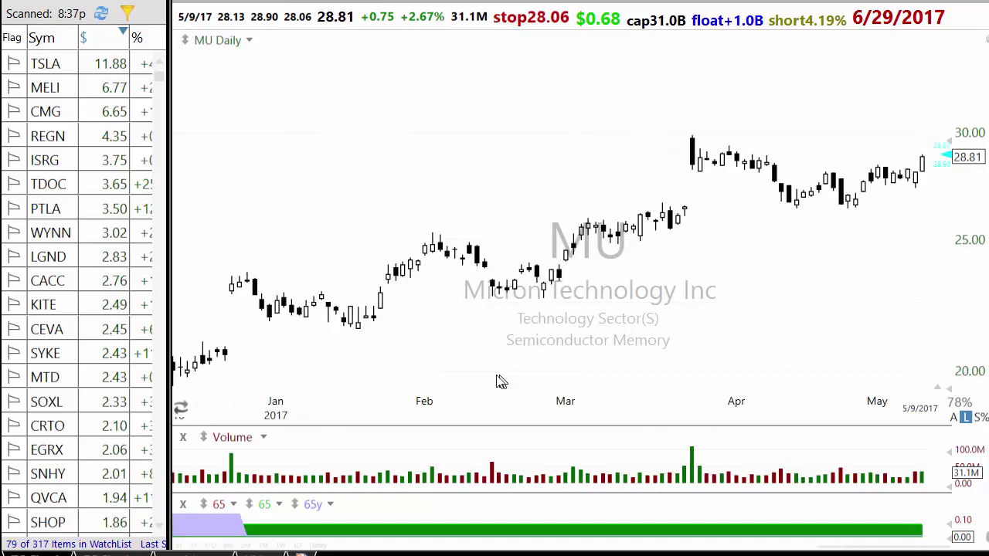
{"action": "scroll", "coordinate": [448, 380], "scroll_direction": "down", "scroll_amount": 1}
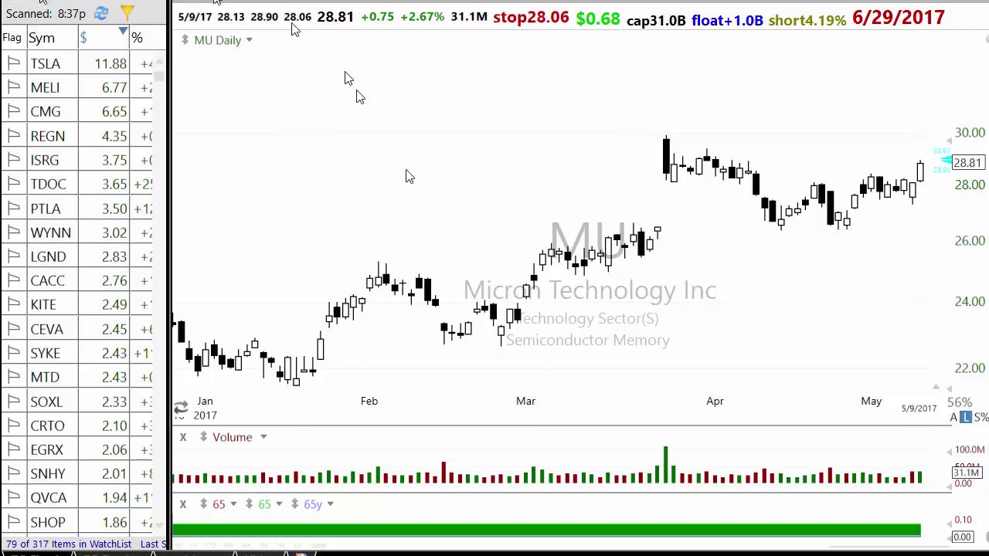
Replace the watchlist contents with the UUU Liquidity EasyScan results
{"action": "scroll", "coordinate": [436, 195], "scroll_direction": "down", "scroll_amount": 3}
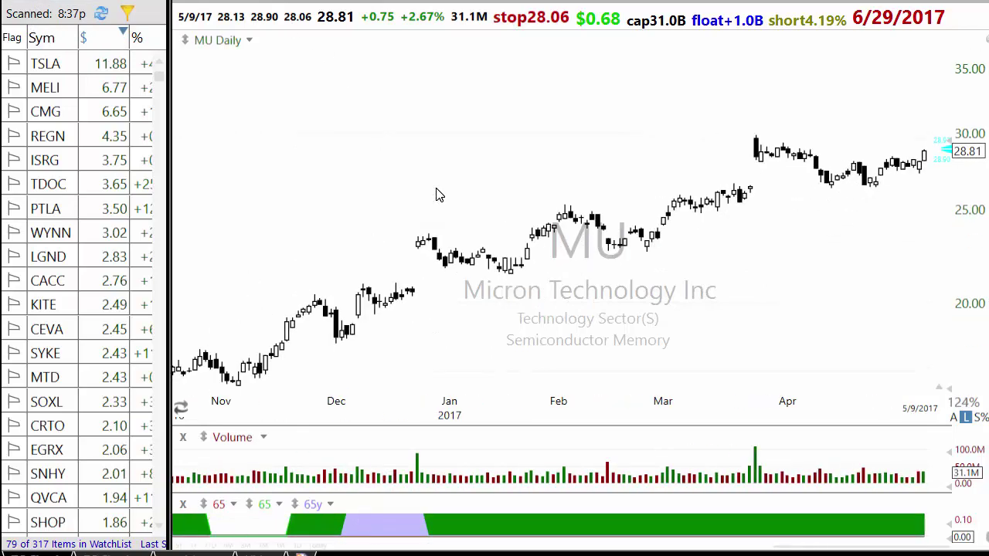
{"action": "scroll", "coordinate": [435, 194], "scroll_direction": "up", "scroll_amount": 5}
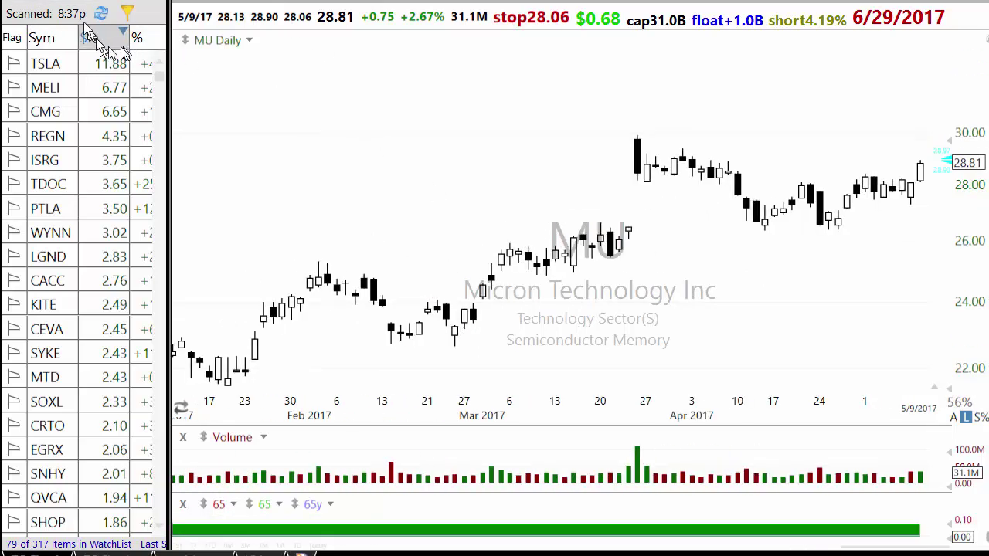
{"action": "mouse_move", "coordinate": [72, 3]}
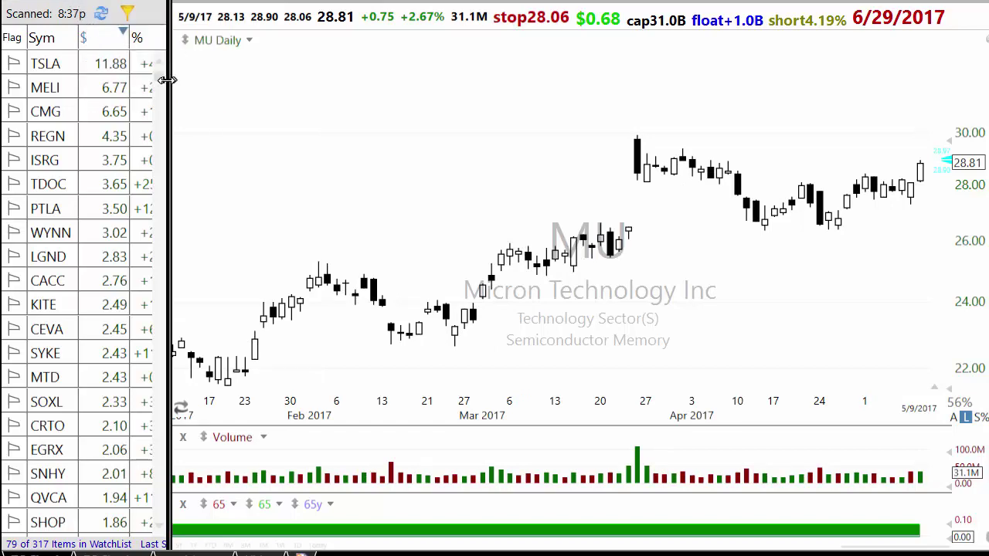
{"action": "left_click", "coordinate": [95, 10]}
{"action": "left_click", "coordinate": [151, 41]}
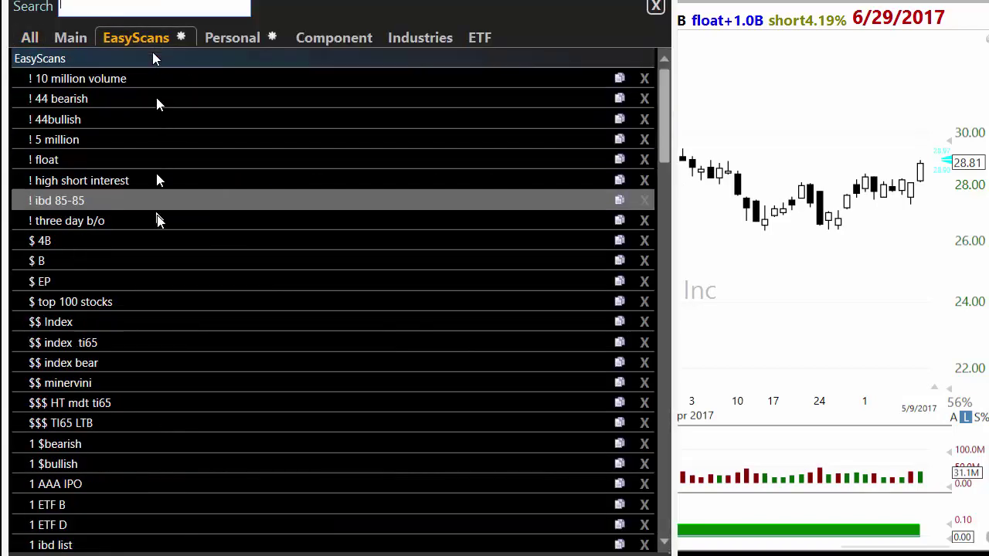
{"action": "scroll", "coordinate": [159, 181], "scroll_direction": "down", "scroll_amount": 9}
{"action": "scroll", "coordinate": [144, 420], "scroll_direction": "down", "scroll_amount": 4}
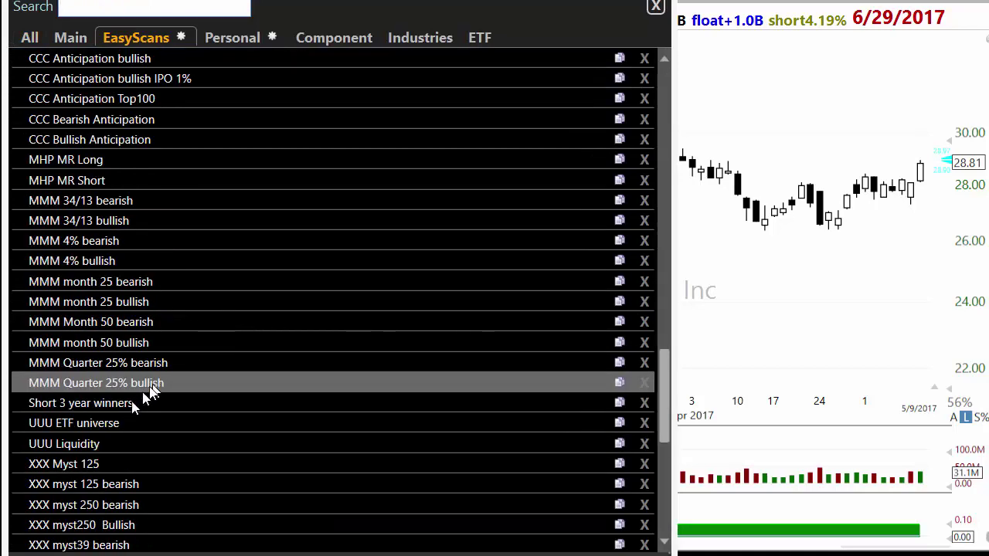
{"action": "left_click", "coordinate": [98, 447]}
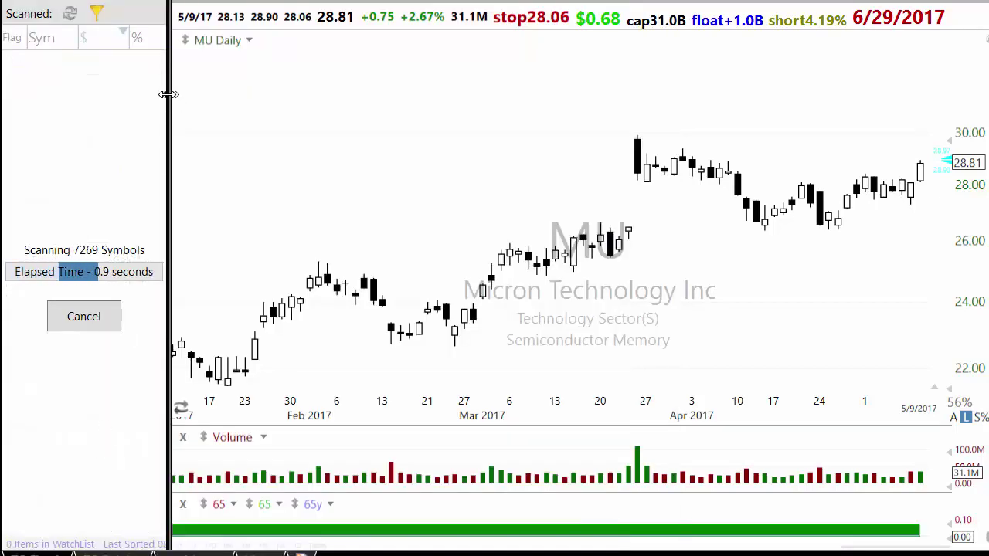
Sort the UUU Liquidity results by TI65, highest first, widening the watchlist to reach that column and narrowing it again
{"action": "left_click_drag", "start_coordinate": [168, 93], "coordinate": [454, 68]}
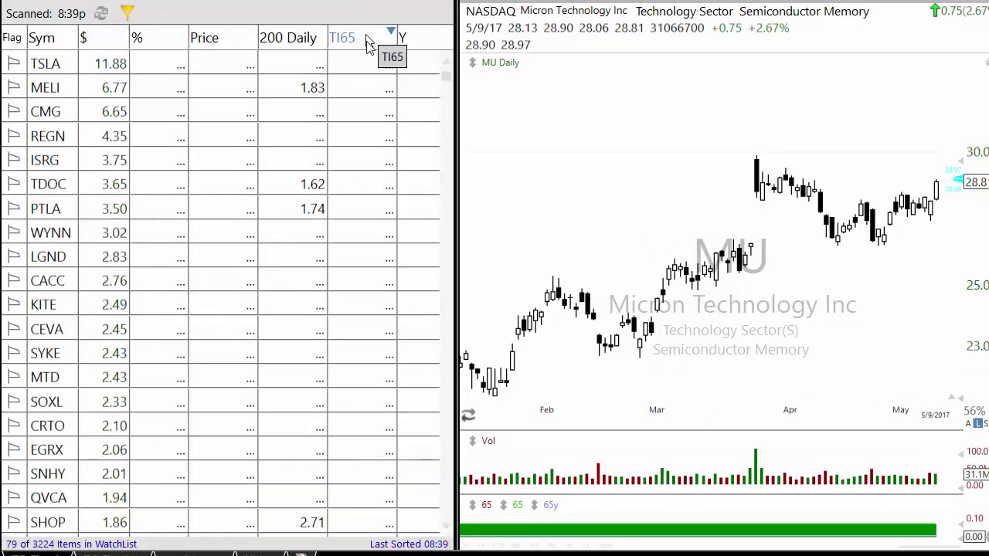
{"action": "left_click", "coordinate": [368, 40]}
{"action": "left_click_drag", "start_coordinate": [454, 100], "coordinate": [168, 116]}
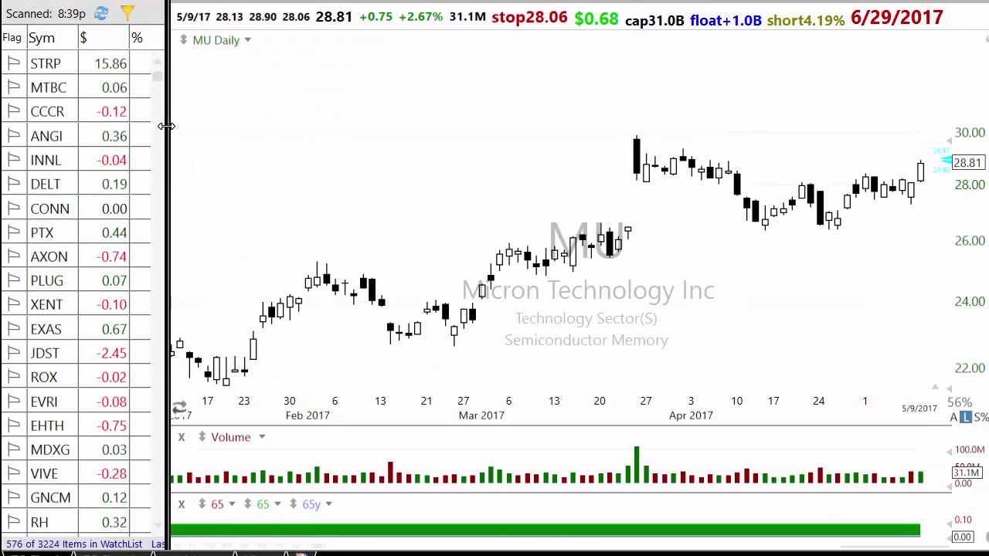
Review the daily charts of the strongest TI65 stocks from STRP through PLUG, including INNL, DELT, CONN and PTX
{"action": "left_click", "coordinate": [75, 62]}
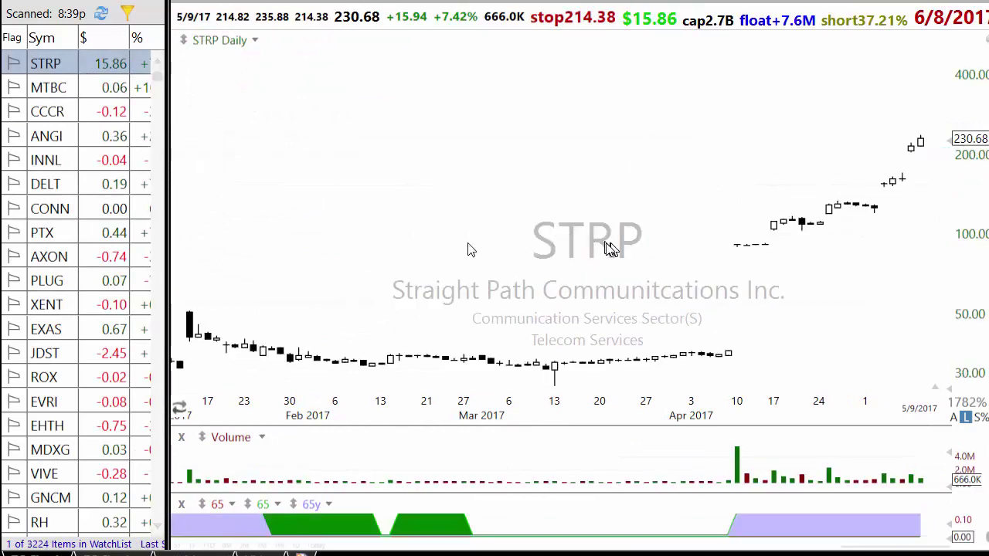
{"action": "left_click", "coordinate": [58, 88]}
{"action": "left_click", "coordinate": [56, 121]}
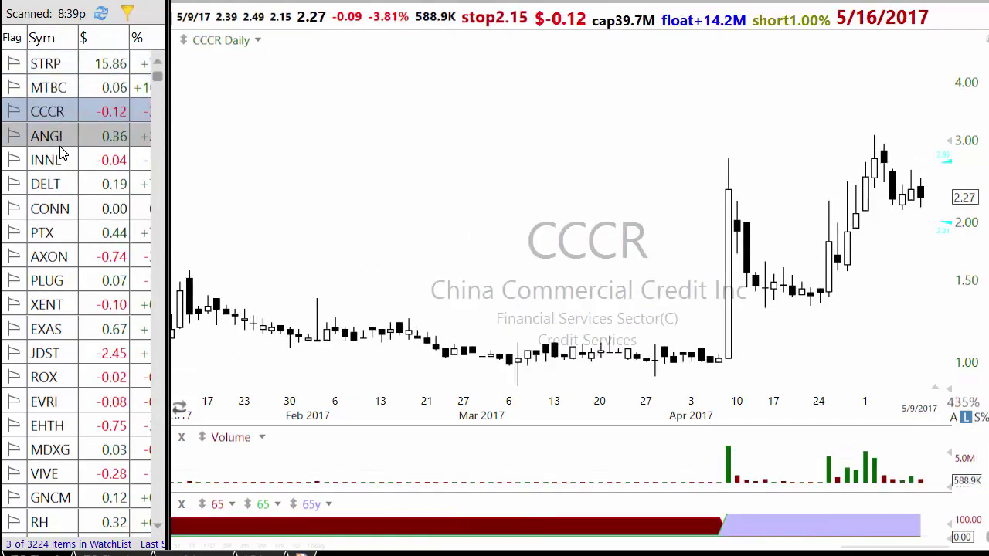
{"action": "left_click", "coordinate": [65, 141]}
{"action": "left_click", "coordinate": [63, 164]}
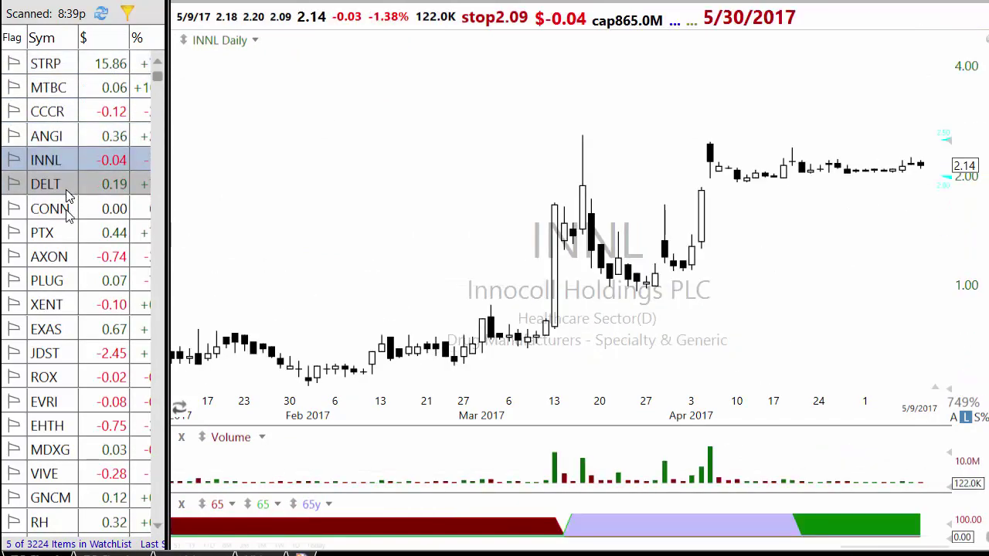
{"action": "left_click", "coordinate": [61, 186]}
{"action": "left_click", "coordinate": [65, 230]}
{"action": "left_click", "coordinate": [62, 184]}
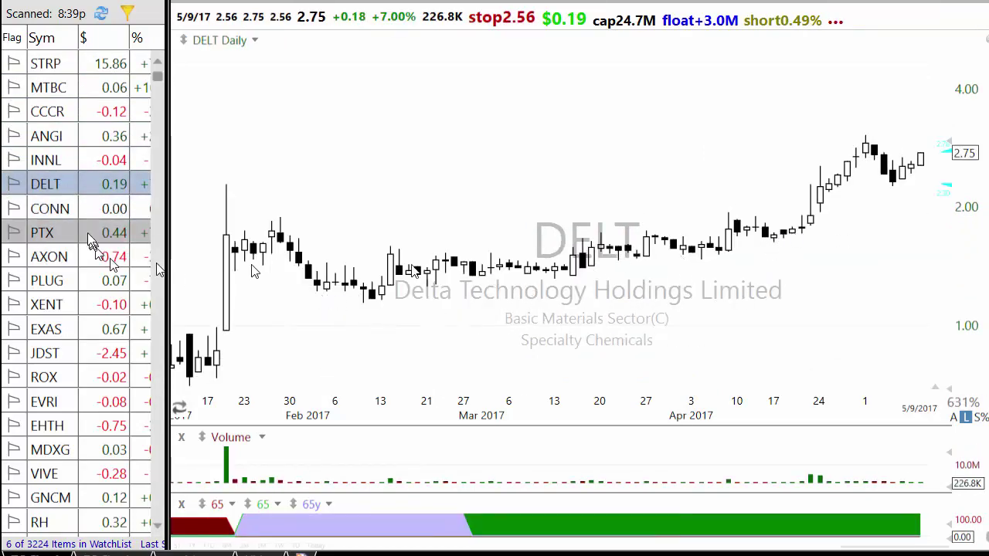
{"action": "left_click", "coordinate": [76, 206]}
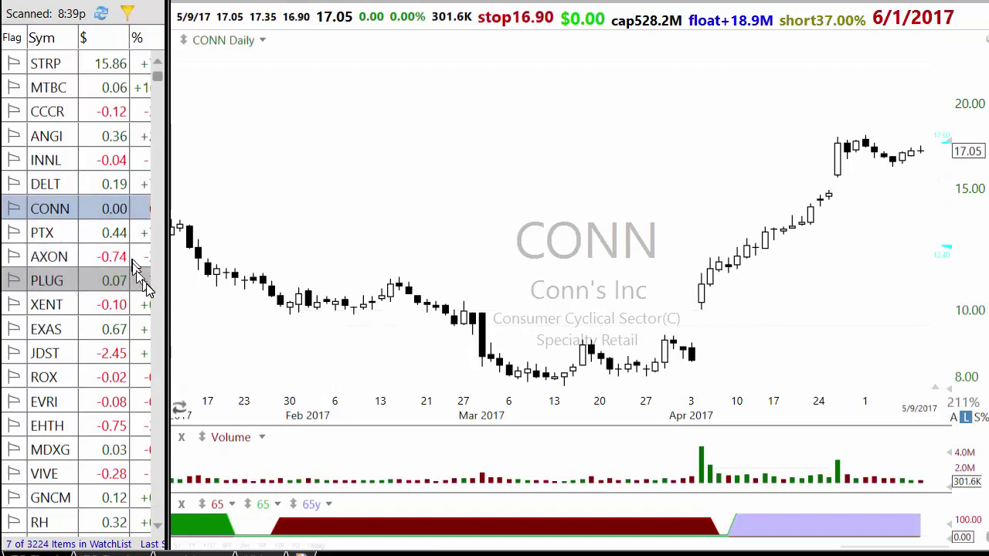
{"action": "left_click", "coordinate": [767, 246]}
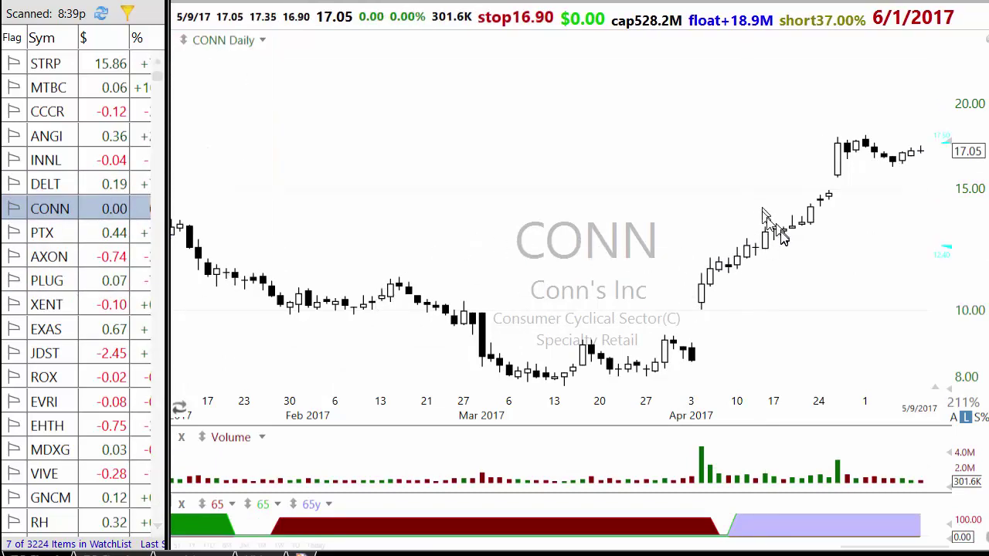
{"action": "left_click", "coordinate": [55, 236]}
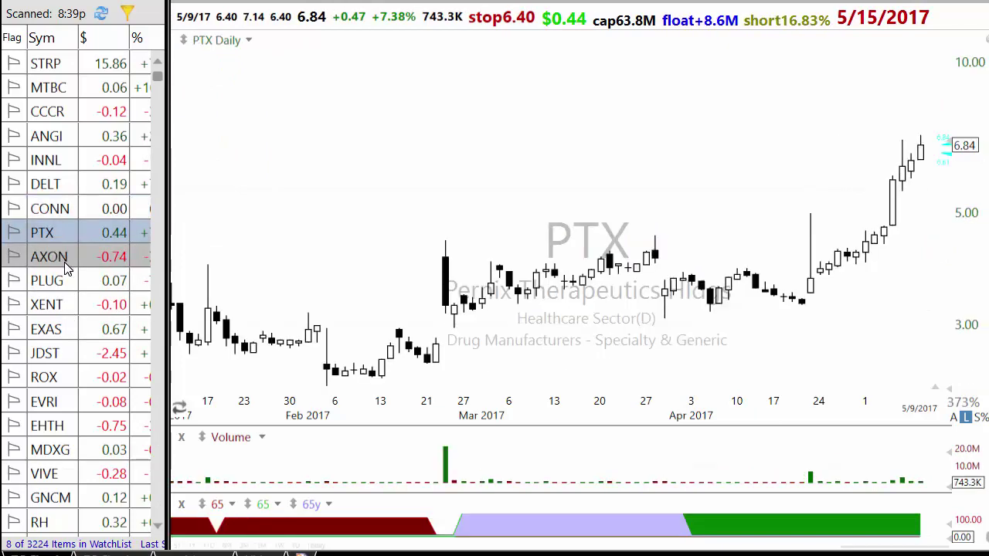
{"action": "left_click", "coordinate": [65, 259]}
{"action": "left_click", "coordinate": [65, 280]}
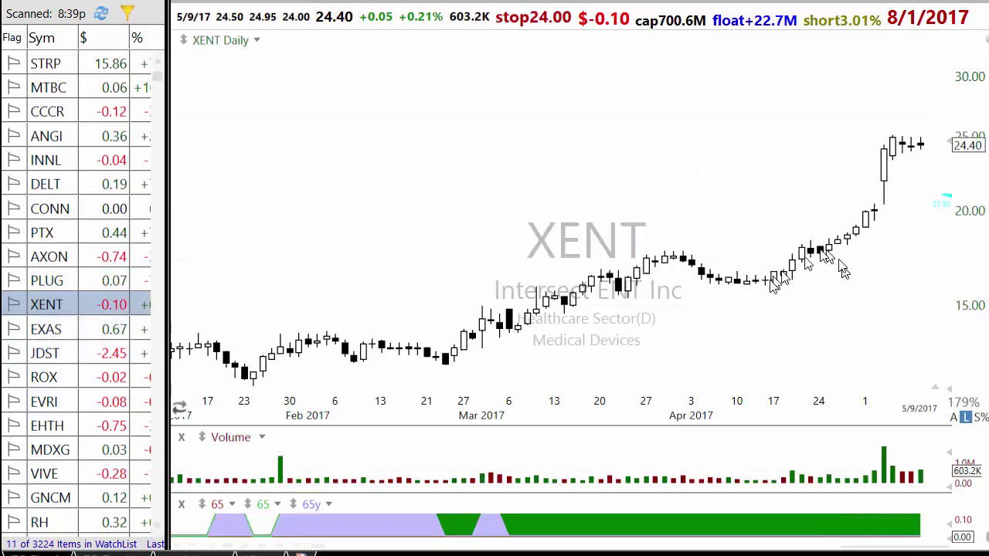
Examine XENT's daily chart up close, reading the 4/17/17 bar's data and measuring the advance from late April to early May
{"action": "left_click_drag", "start_coordinate": [787, 283], "coordinate": [776, 283]}
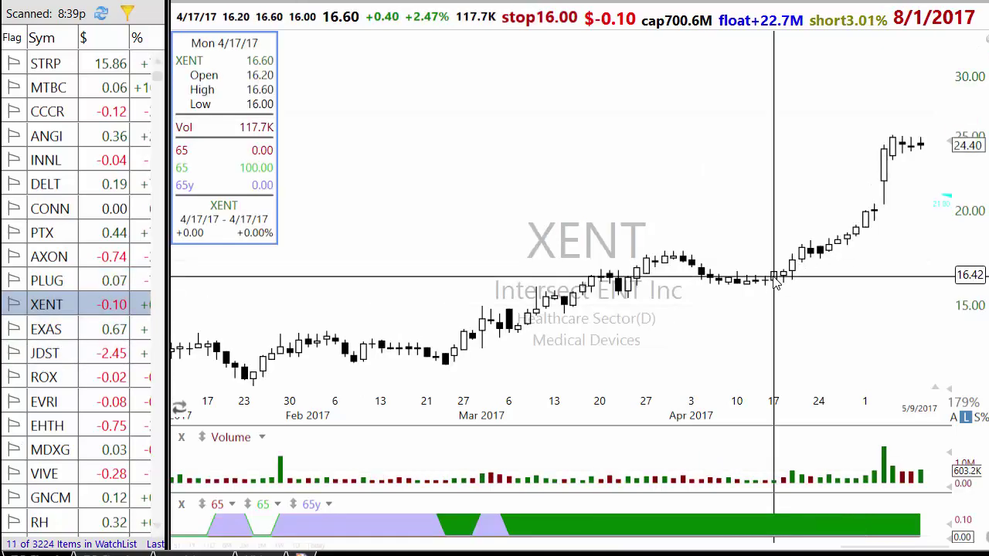
{"action": "left_click", "coordinate": [776, 283]}
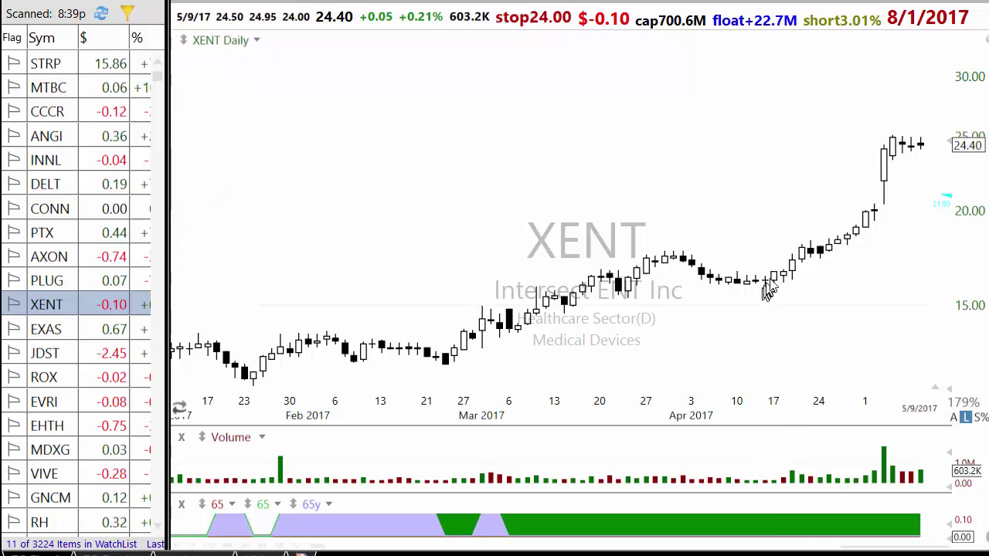
{"action": "scroll", "coordinate": [456, 278], "scroll_direction": "up", "scroll_amount": 8}
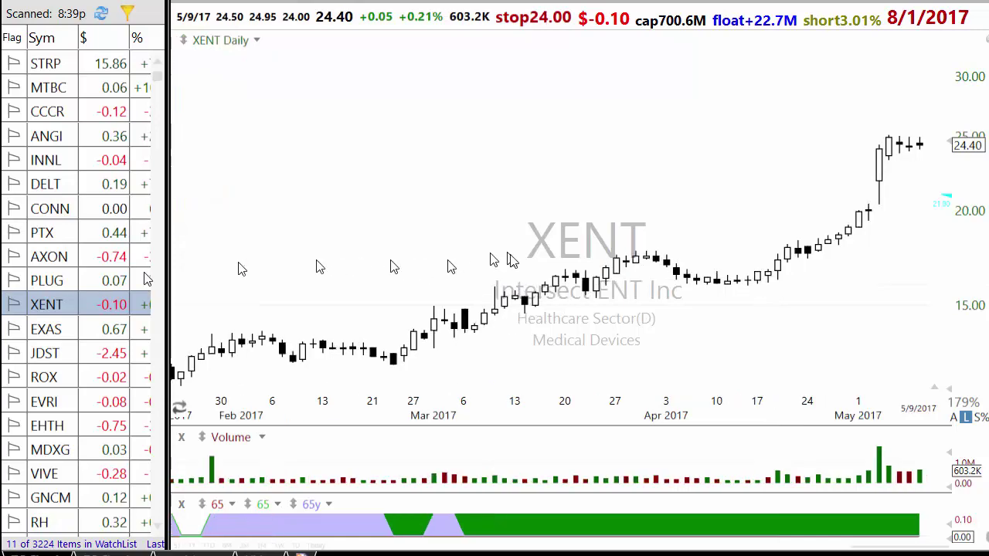
{"action": "left_click", "coordinate": [581, 367]}
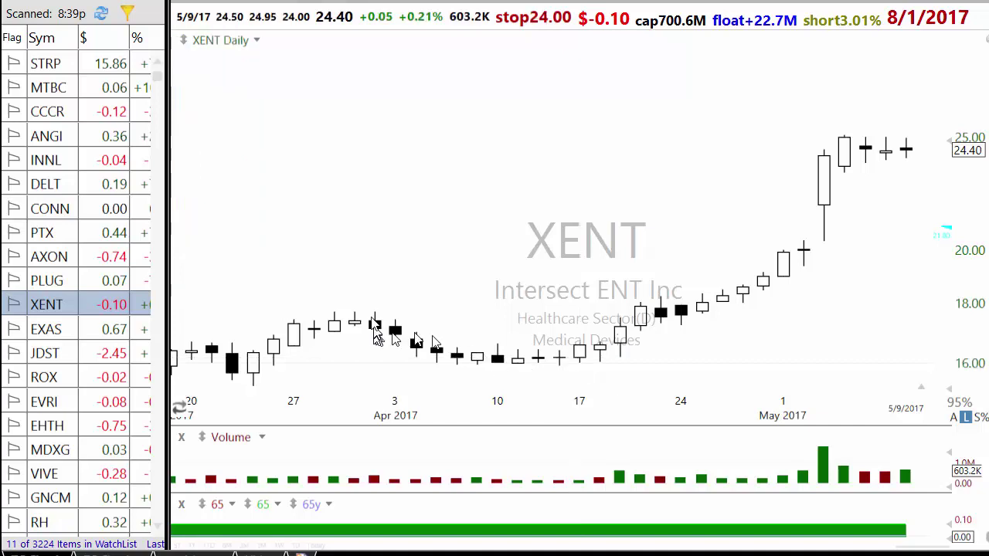
{"action": "left_click", "coordinate": [583, 355]}
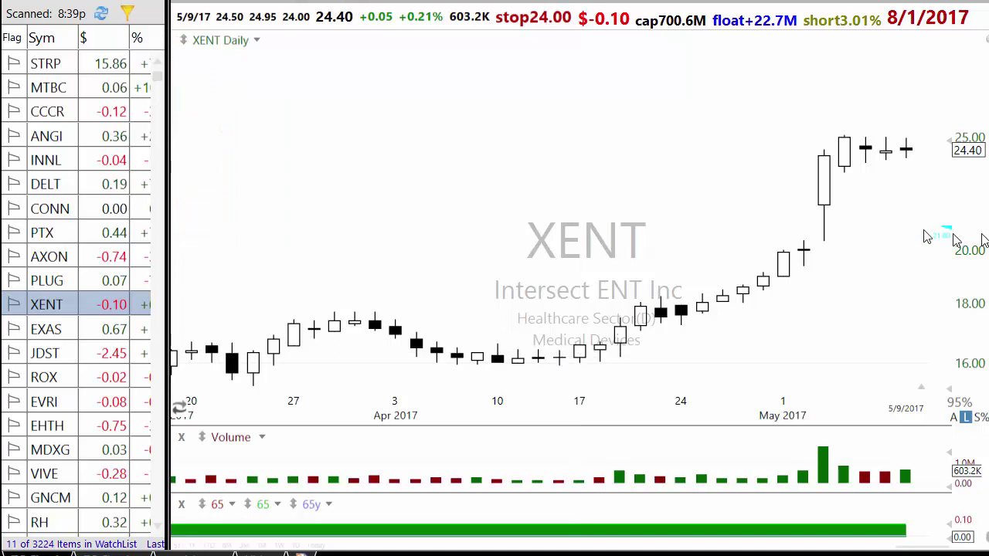
{"action": "scroll", "coordinate": [649, 321], "scroll_direction": "down", "scroll_amount": 1}
{"action": "left_click", "coordinate": [659, 312]}
{"action": "mouse_move", "coordinate": [659, 312]}
{"action": "left_mouse_down"}
{"action": "mouse_move", "coordinate": [858, 170]}
{"action": "mouse_move", "coordinate": [860, 144]}
{"action": "left_mouse_up"}
{"action": "scroll", "coordinate": [735, 316], "scroll_direction": "down", "scroll_amount": 3}
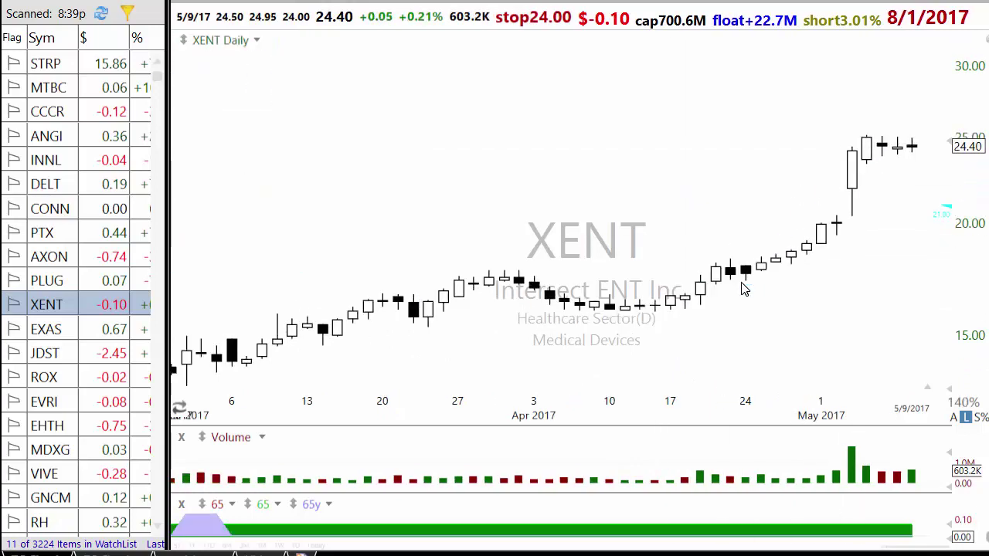
View EXAS's daily chart and measure the price move from the 4/7/17 bar through mid-to-late April
{"action": "left_click", "coordinate": [40, 328]}
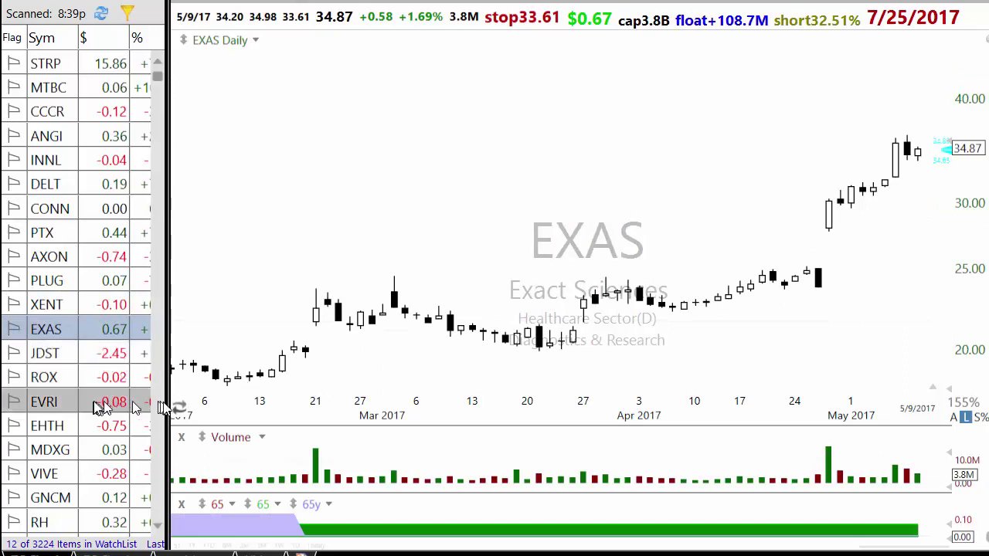
{"action": "left_click", "coordinate": [686, 305]}
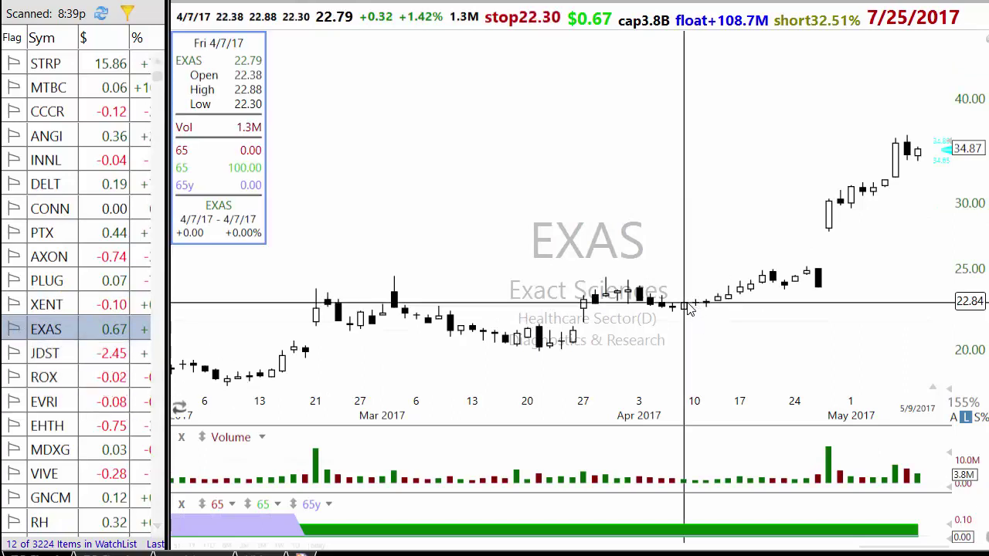
{"action": "left_click_drag", "start_coordinate": [684, 304], "coordinate": [753, 278]}
Review the daily charts from JDST through RH and read the data of RH's 3/28/17 bar
{"action": "left_click", "coordinate": [81, 357]}
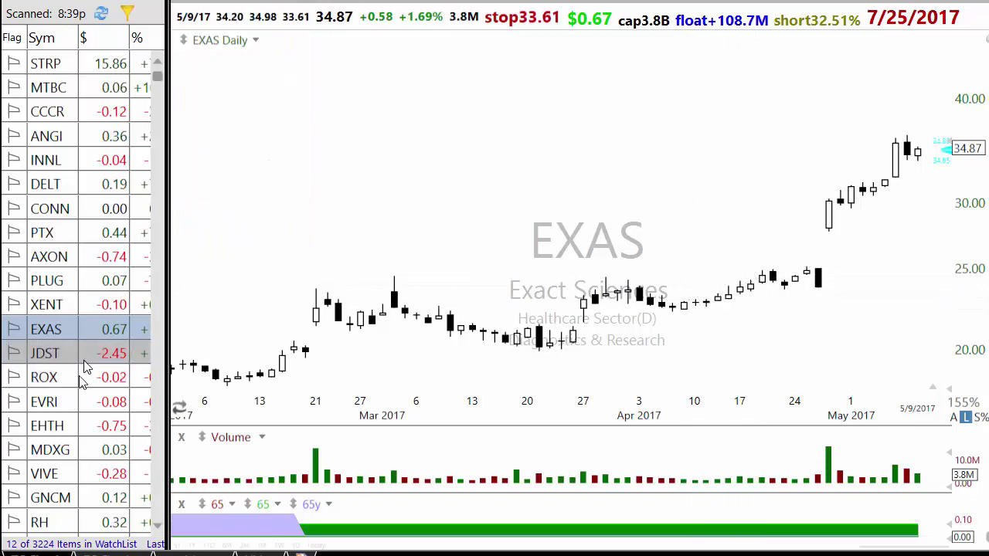
{"action": "left_click", "coordinate": [83, 380]}
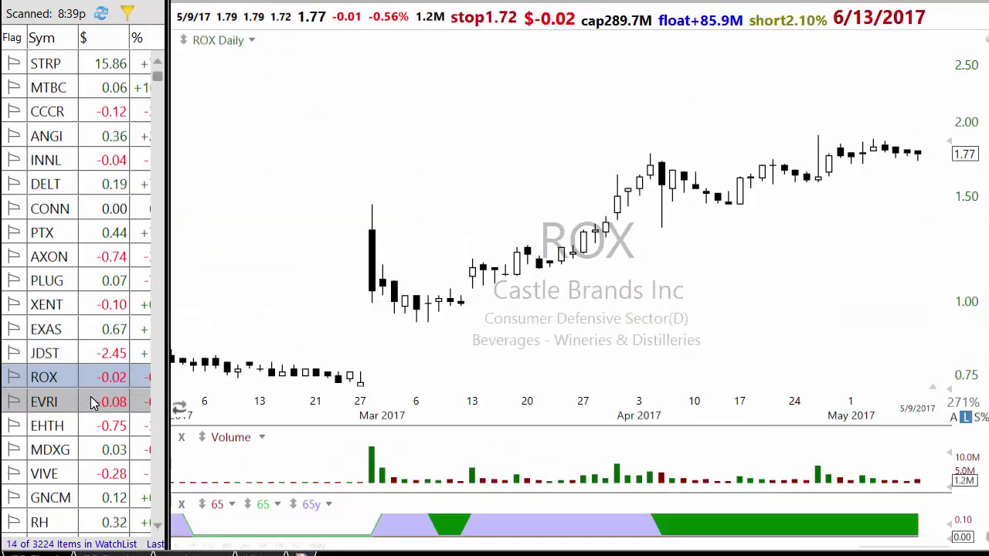
{"action": "left_click", "coordinate": [95, 402]}
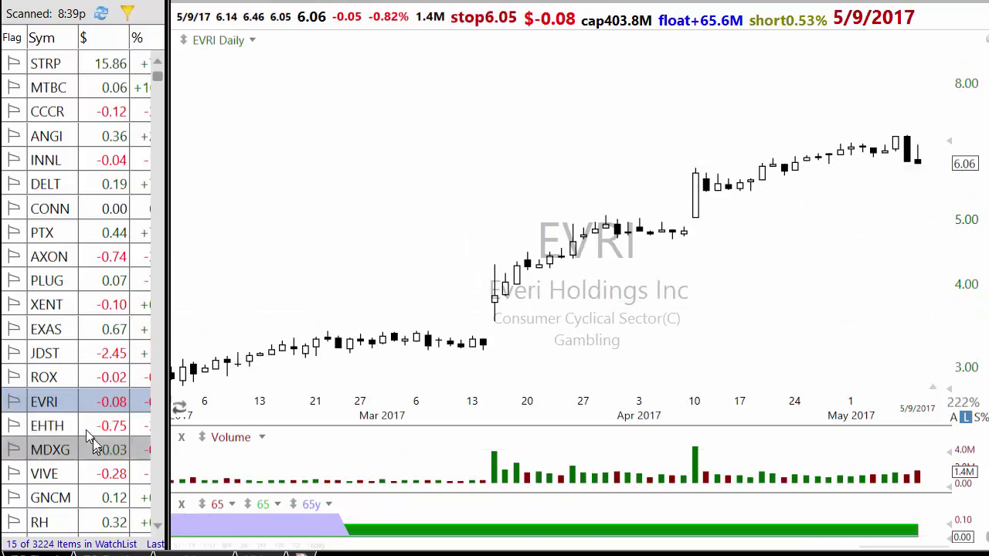
{"action": "left_click", "coordinate": [91, 431]}
{"action": "left_click", "coordinate": [71, 448]}
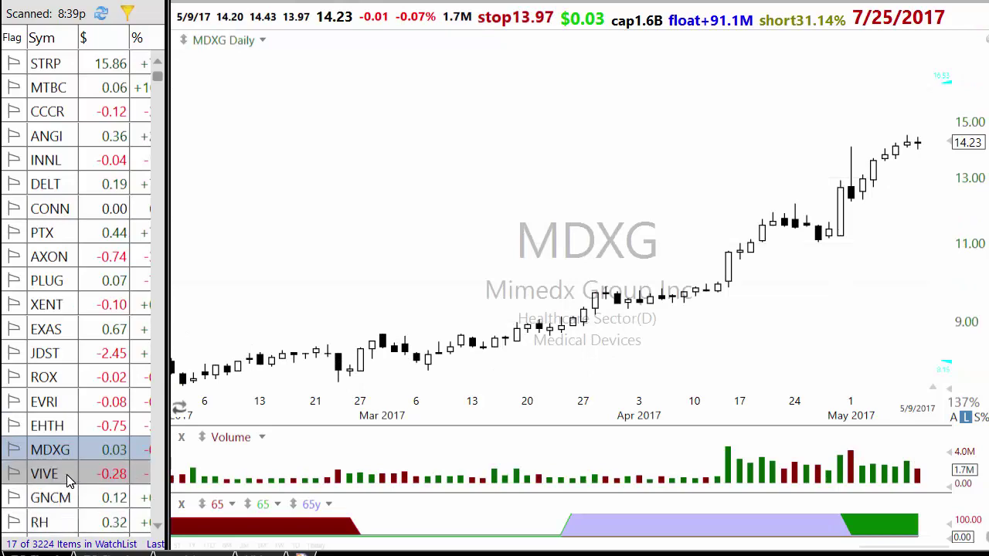
{"action": "left_click", "coordinate": [68, 479]}
{"action": "left_click", "coordinate": [69, 498]}
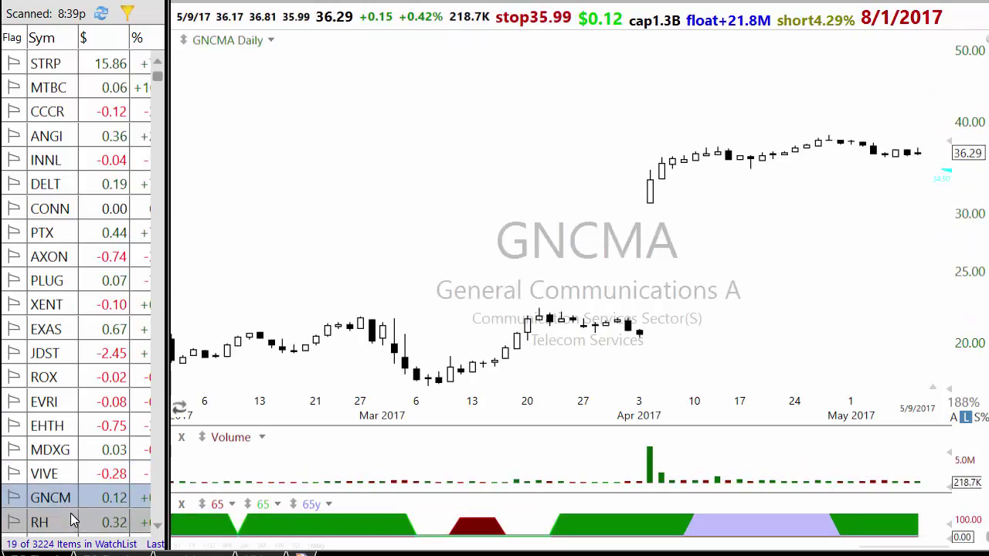
{"action": "left_click", "coordinate": [71, 521]}
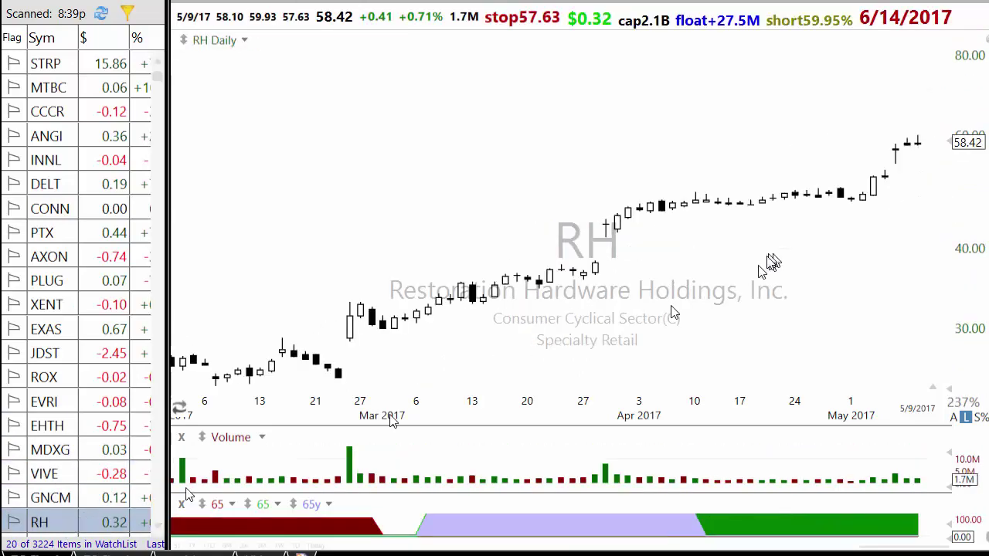
{"action": "left_click", "coordinate": [597, 271]}
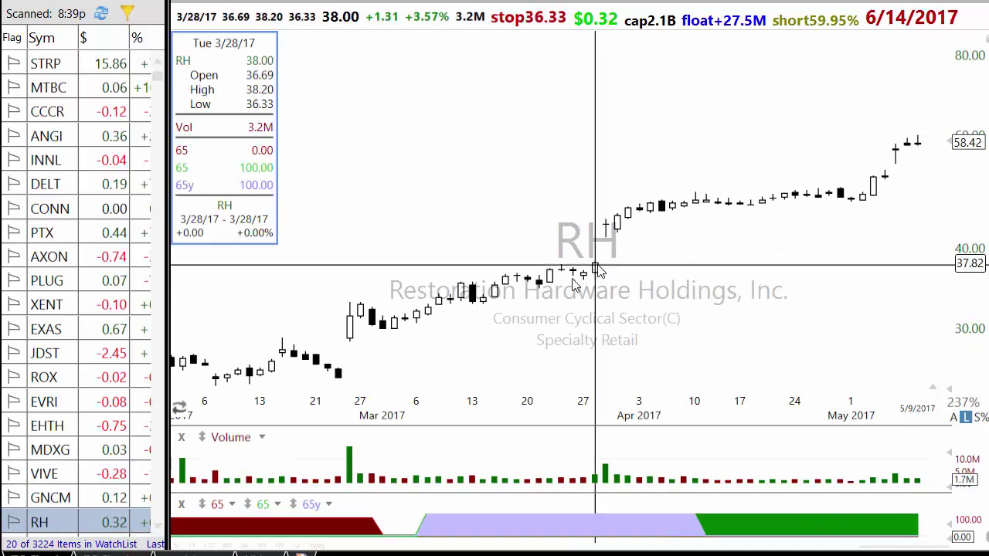
{"action": "left_click", "coordinate": [574, 284]}
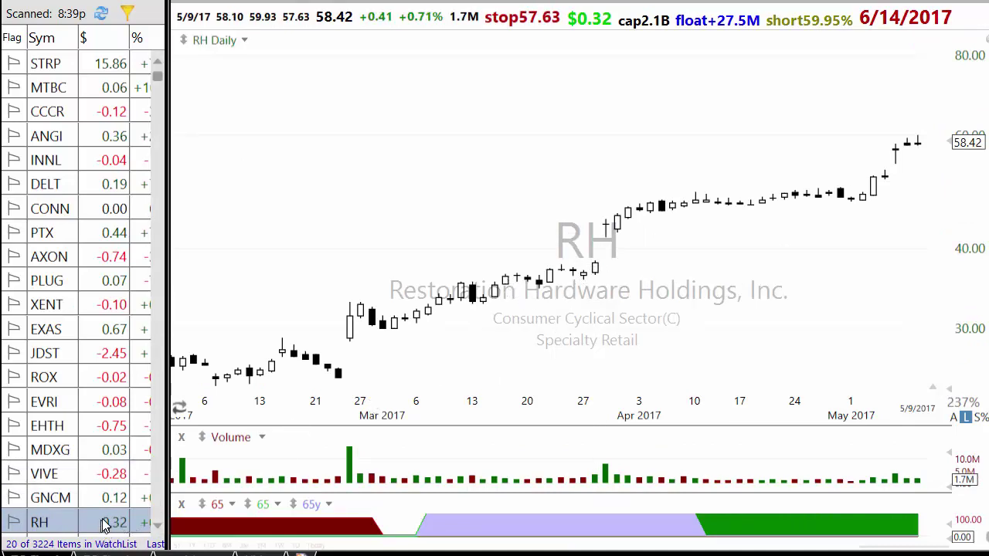
Continue through the daily charts of the sorted list from WTW to CHGG
{"action": "key", "text": "Down"}
{"action": "key", "text": "Down"}
{"action": "key", "text": "Down"}
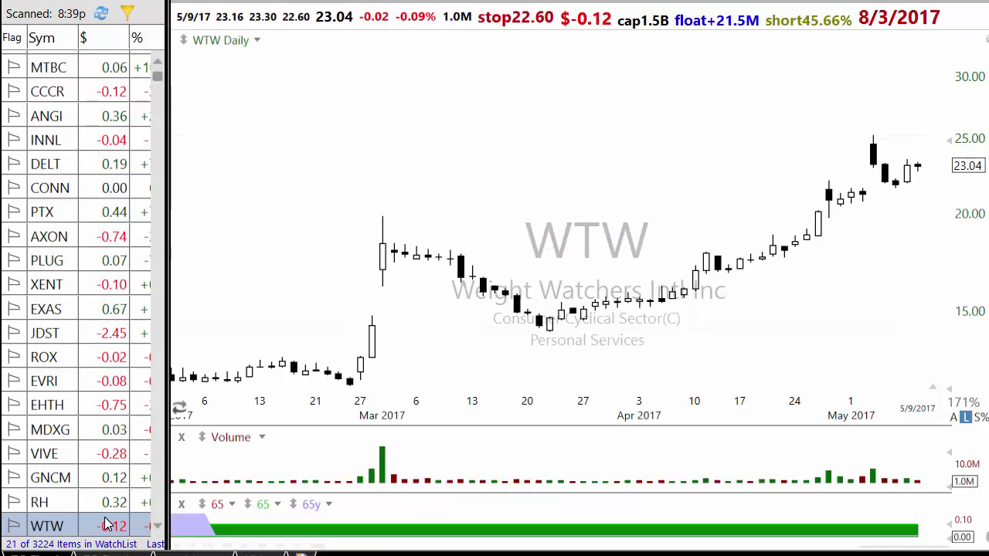
{"action": "key", "text": "Down"}
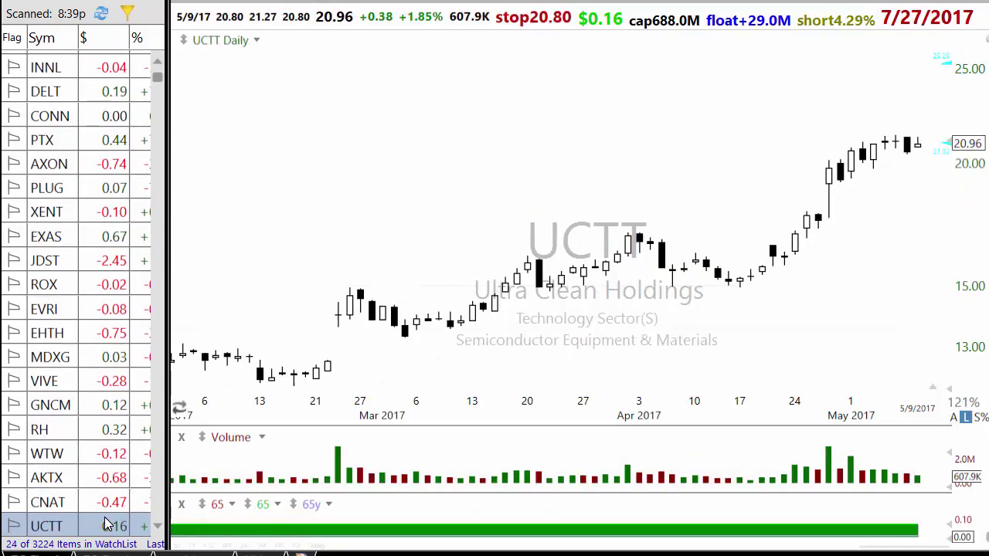
{"action": "key", "text": "Down"}
{"action": "key", "text": "Down"}
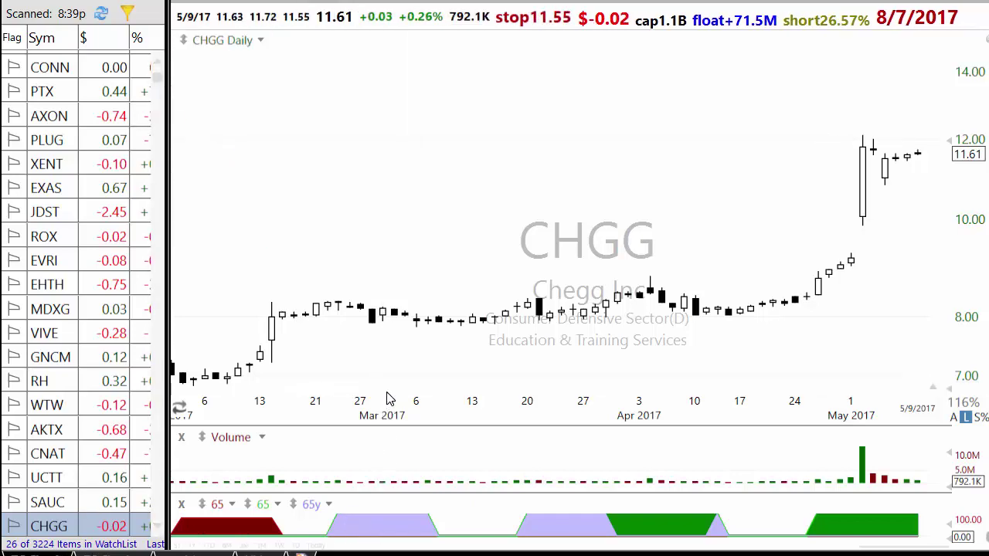
Page through the daily charts of the ranked list from NVCR to VSTM
{"action": "key", "text": "space"}
{"action": "key", "text": "space"}
{"action": "key", "text": "space"}
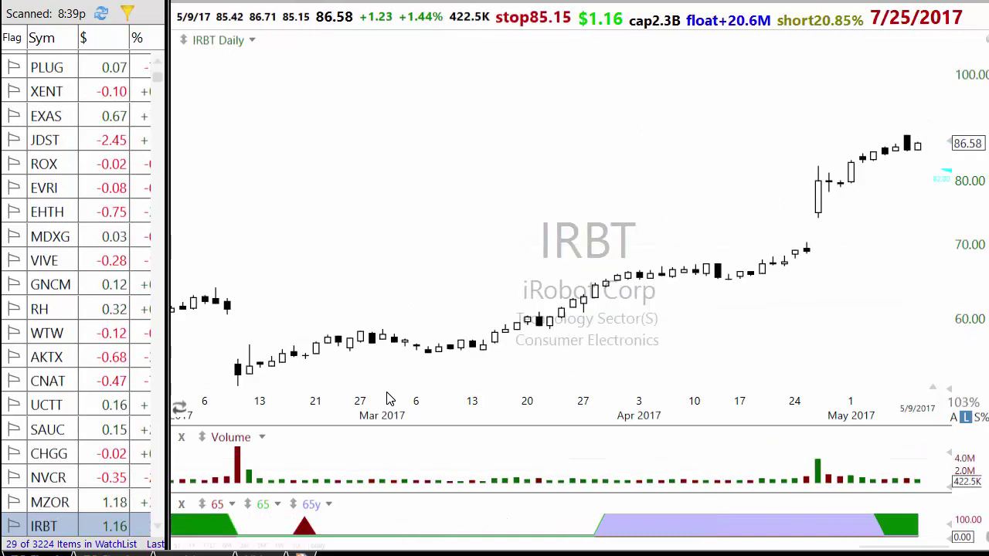
{"action": "key", "text": "space"}
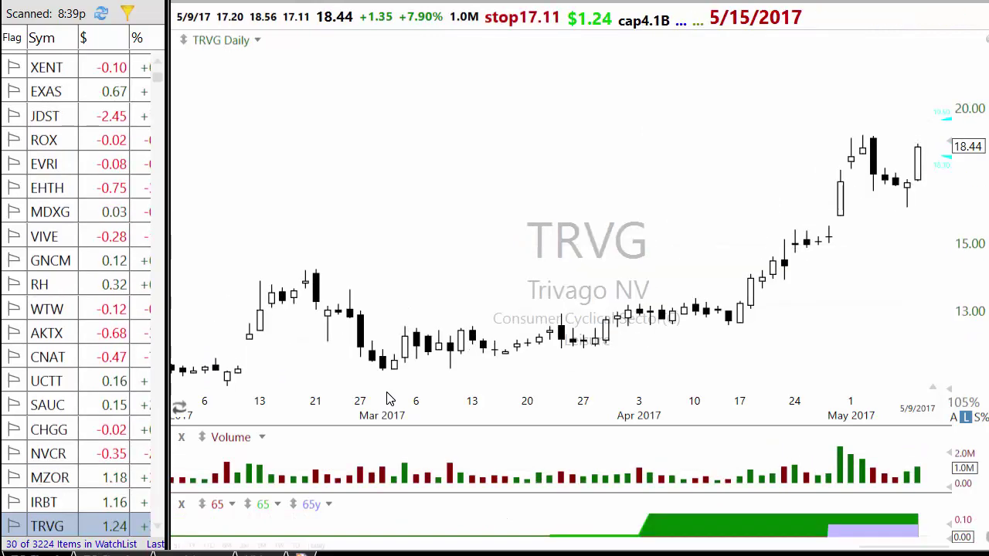
{"action": "key", "text": "space"}
{"action": "key", "text": "space"}
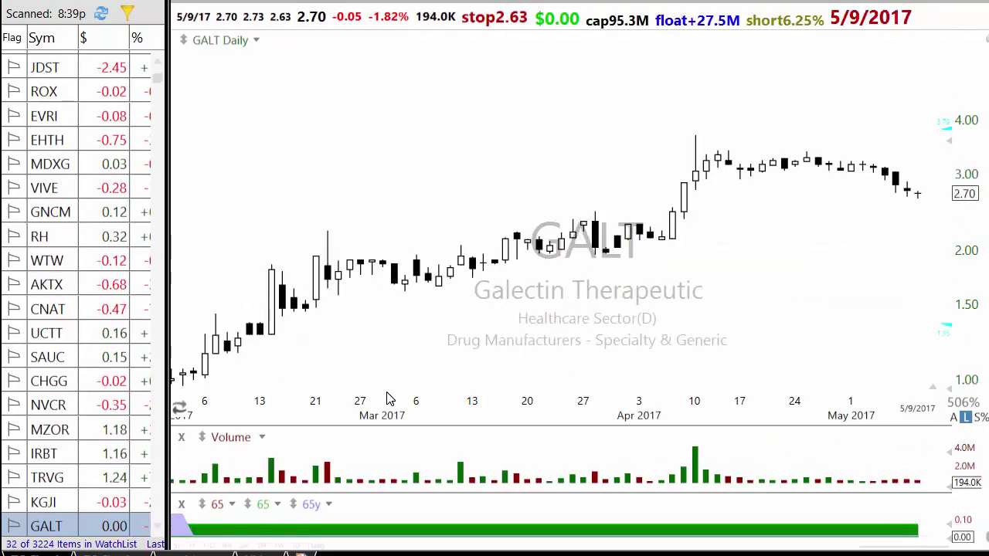
{"action": "key", "text": "space"}
{"action": "key", "text": "space"}
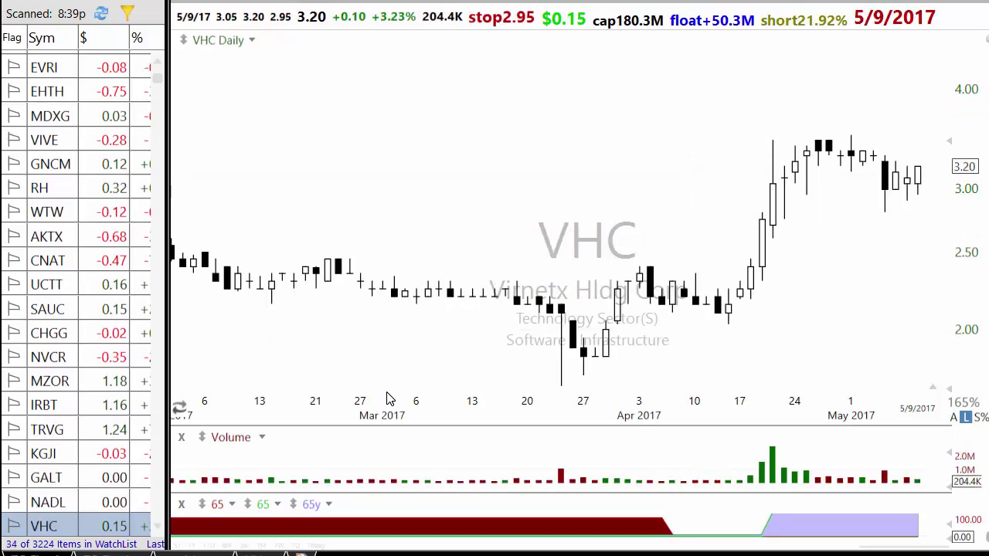
{"action": "key", "text": "space"}
{"action": "key", "text": "space"}
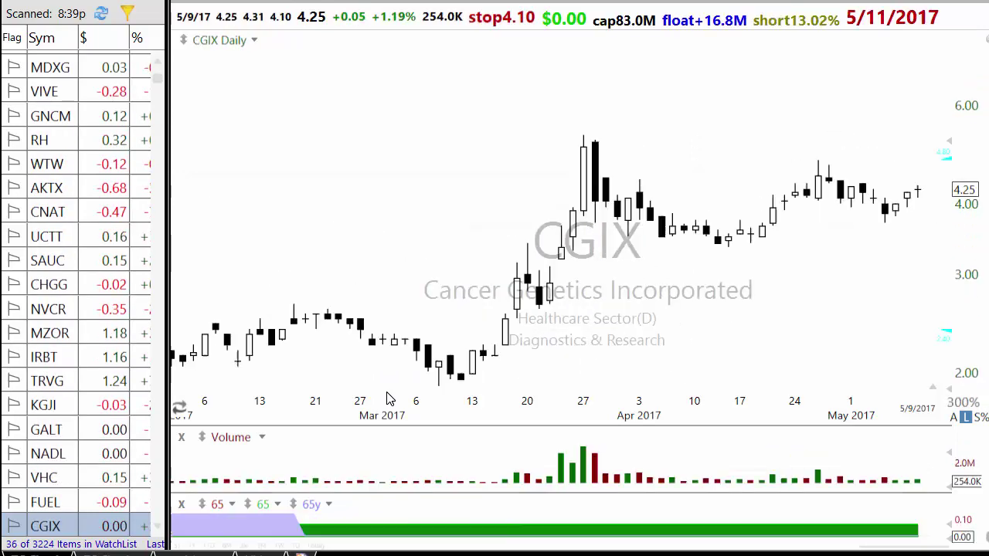
{"action": "key", "text": "space"}
{"action": "key", "text": "space"}
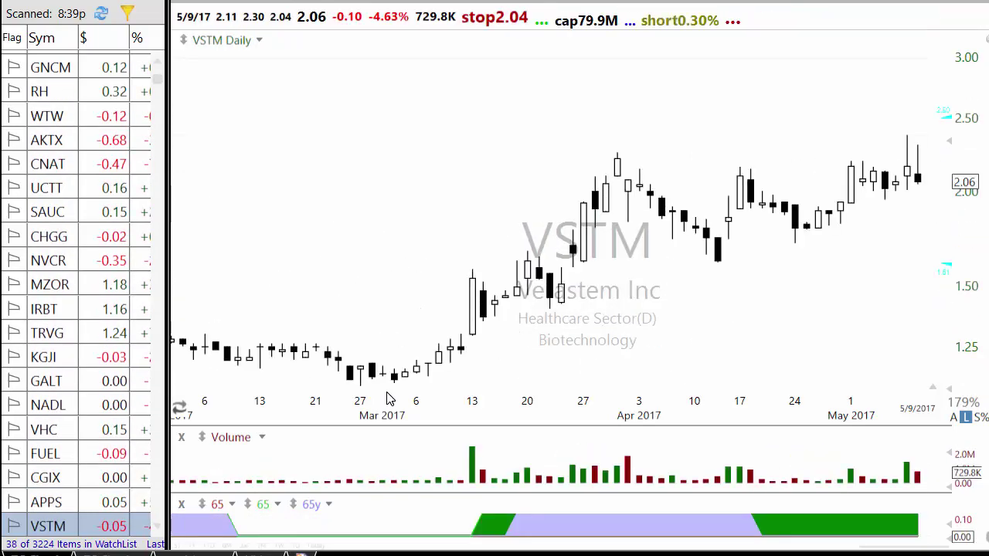
Continue through the ranked list's daily charts from CETV to CAI
{"action": "key", "text": "space"}
{"action": "key", "text": "space"}
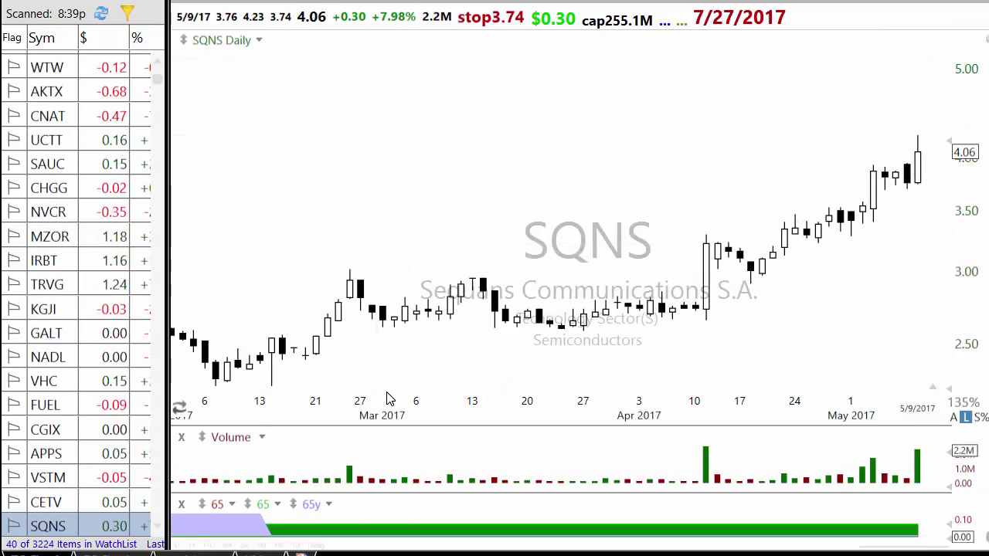
{"action": "key", "text": "space"}
{"action": "key", "text": "space"}
{"action": "key", "text": "space"}
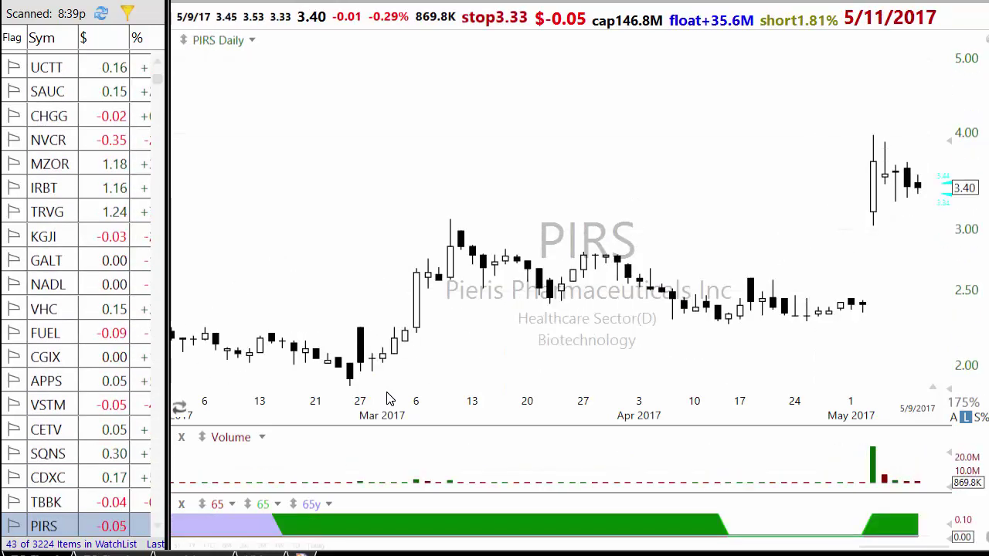
{"action": "key", "text": "space"}
{"action": "key", "text": "space"}
{"action": "key", "text": "space"}
{"action": "key", "text": "space"}
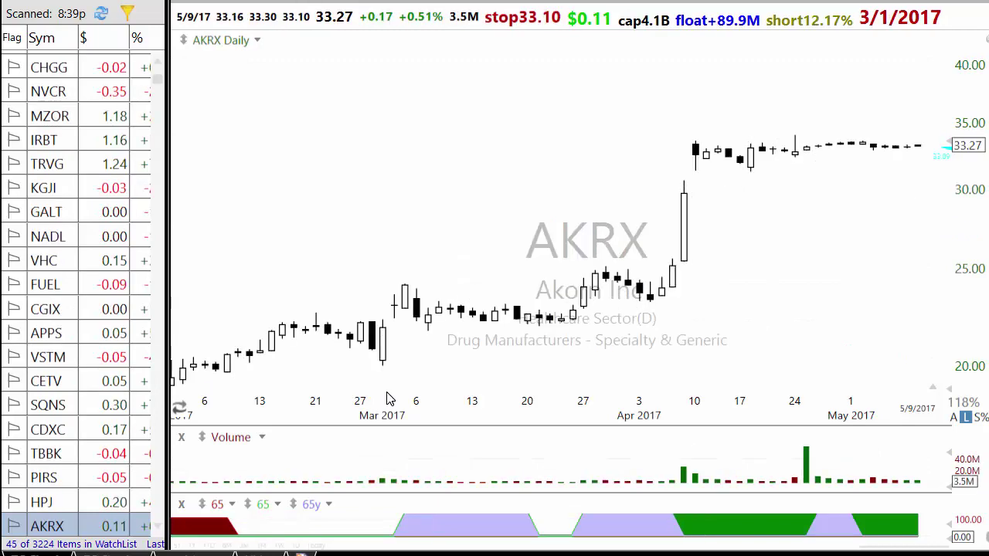
{"action": "key", "text": "space"}
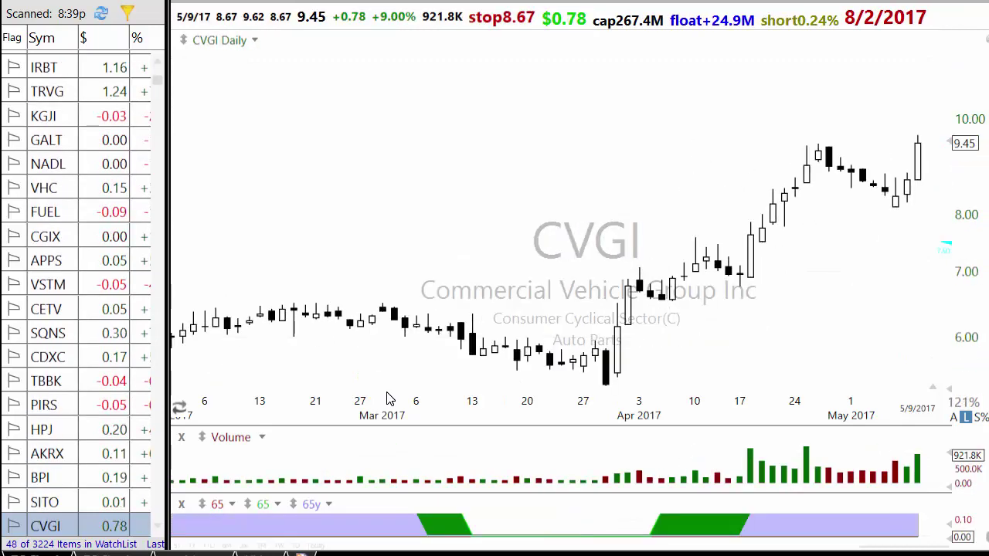
{"action": "key", "text": "space"}
{"action": "key", "text": "space"}
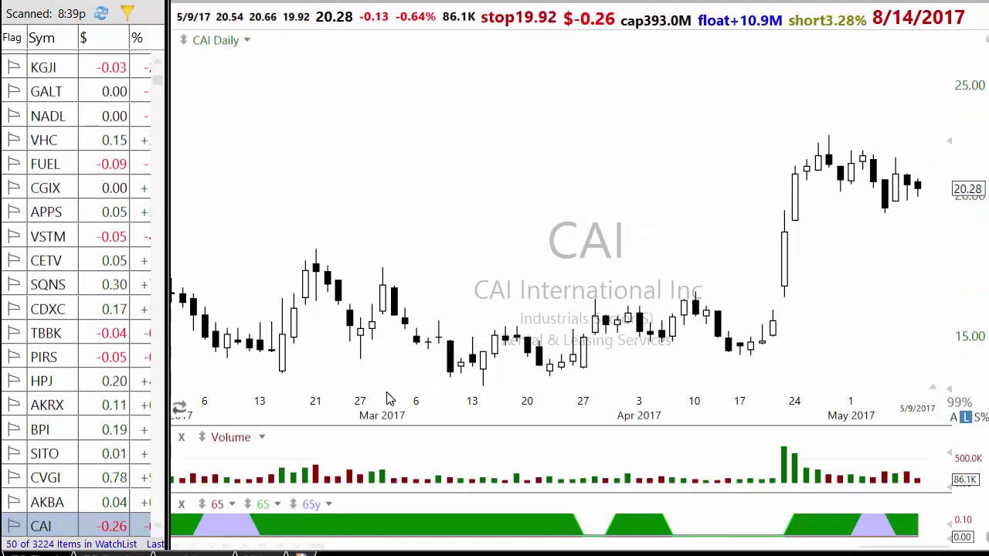
Load the bearish breakdown EasyScan into the watchlist and run it
{"action": "left_click", "coordinate": [67, 9]}
{"action": "left_click", "coordinate": [178, 37]}
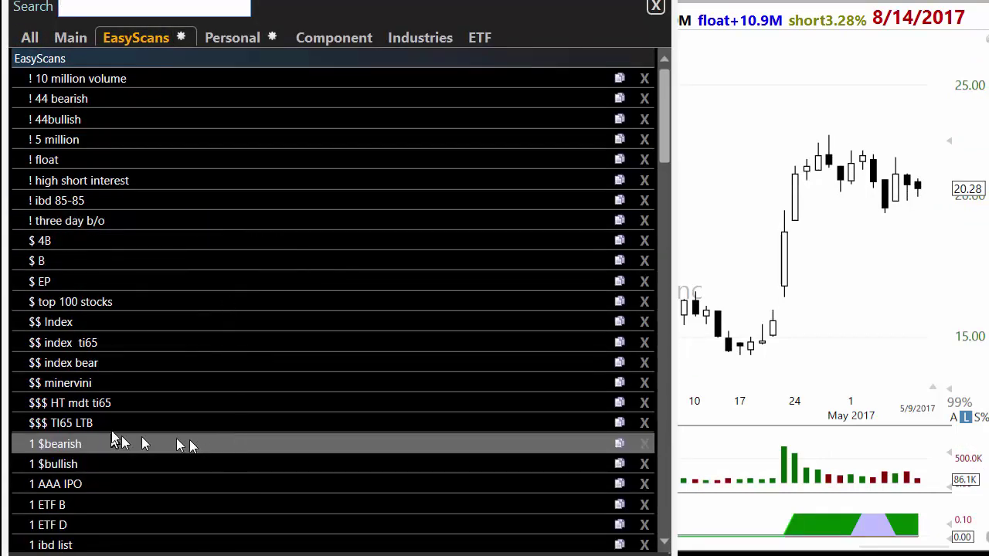
{"action": "left_click", "coordinate": [120, 406]}
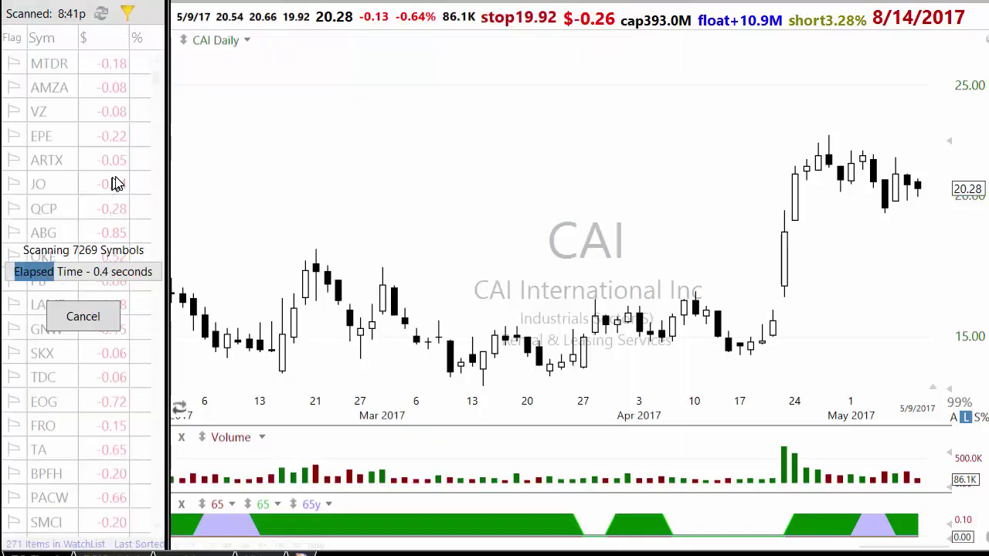
Examine the formula of the scan's M20 Bearish b/d condition, then close the scan editor
{"action": "left_click", "coordinate": [128, 13]}
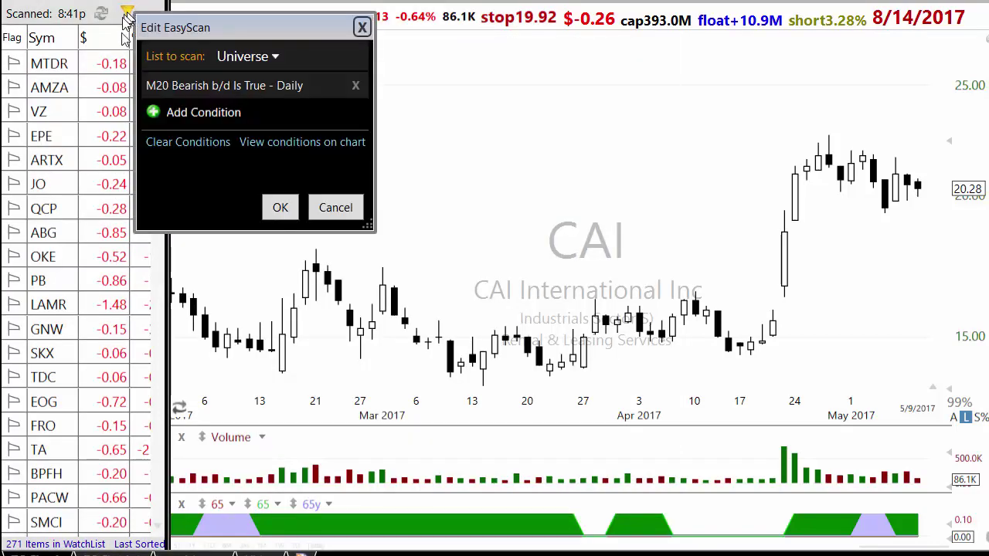
{"action": "left_click", "coordinate": [254, 99]}
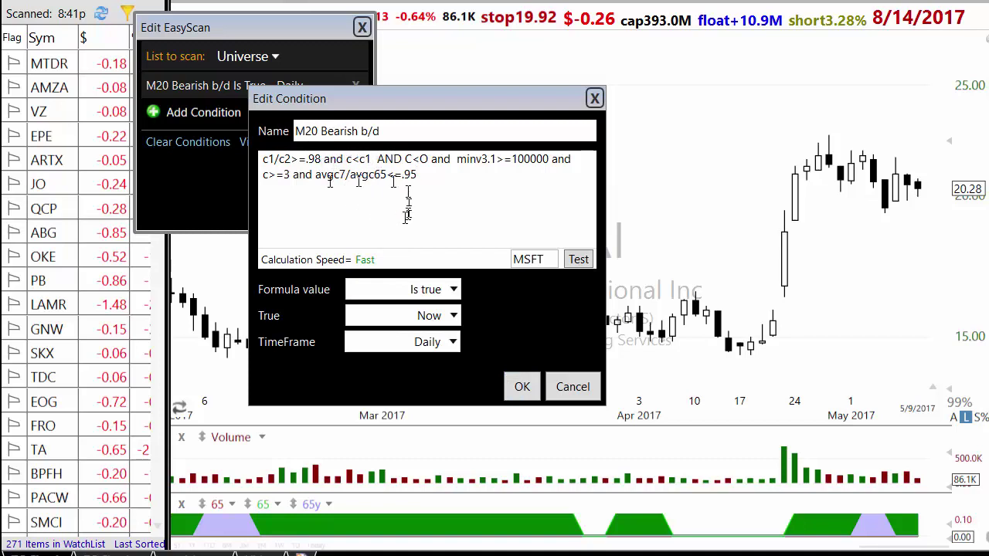
{"action": "left_click", "coordinate": [519, 386]}
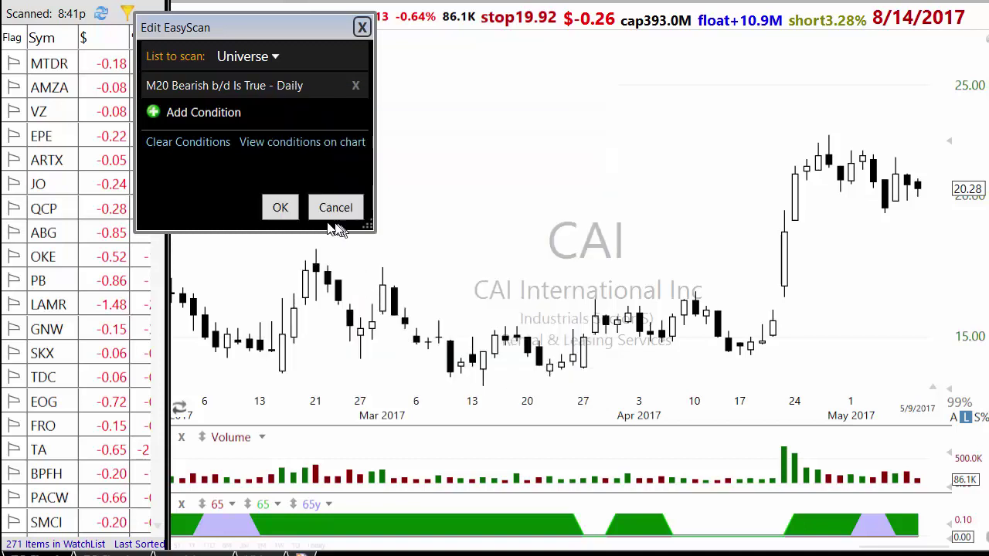
{"action": "left_click", "coordinate": [279, 205]}
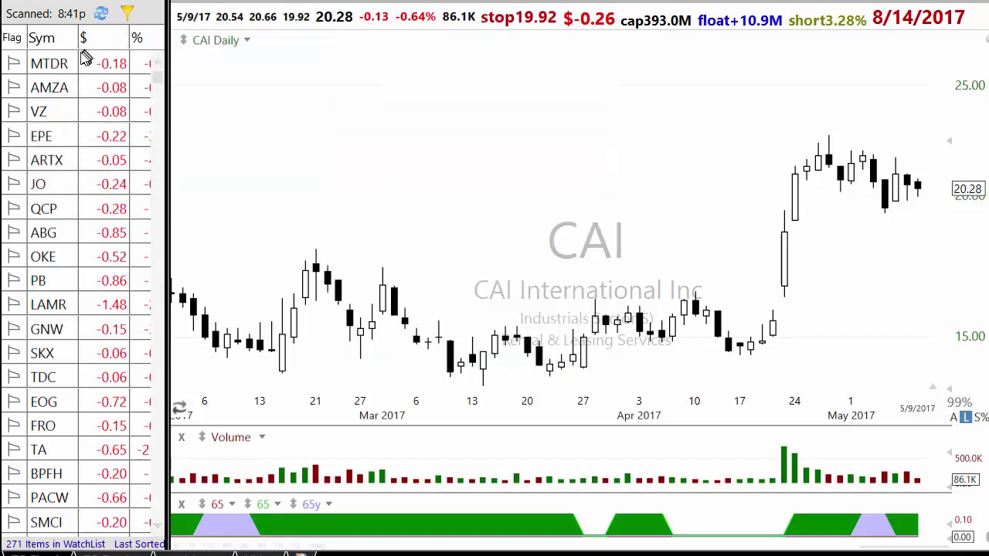
Sort the bearish scan results by dollar change in descending order and view the daily charts from PAAS to SMI
{"action": "left_click", "coordinate": [103, 43]}
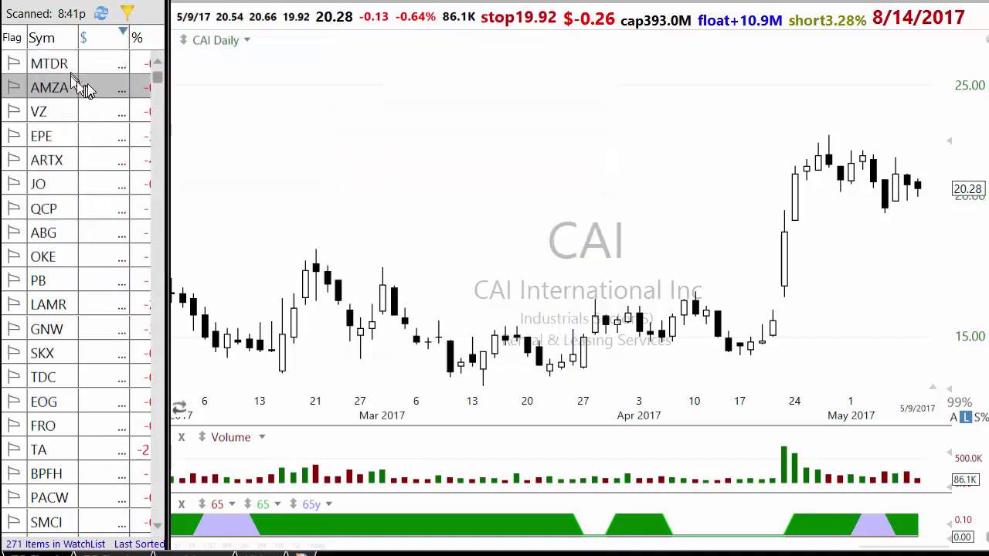
{"action": "left_click", "coordinate": [69, 71]}
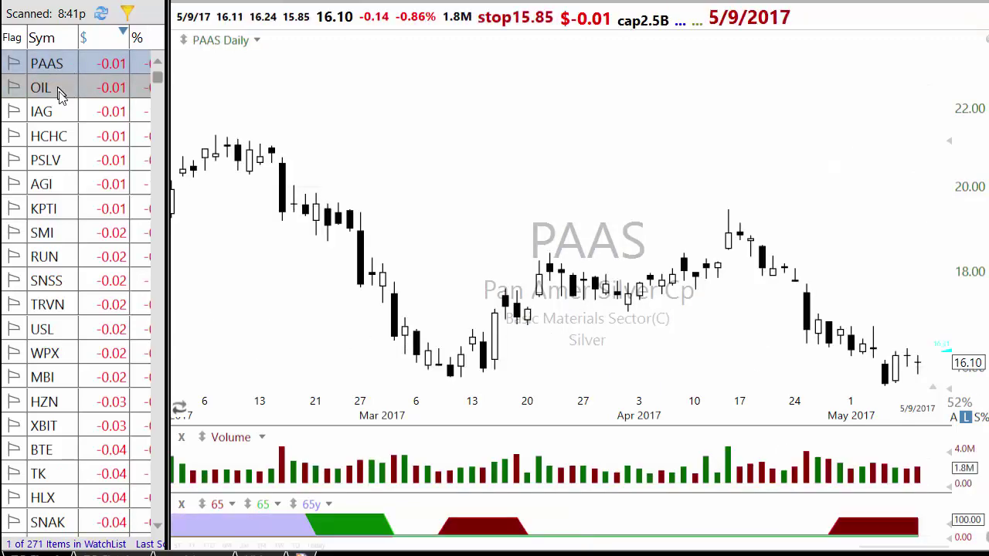
{"action": "left_click", "coordinate": [64, 87]}
{"action": "left_click", "coordinate": [72, 115]}
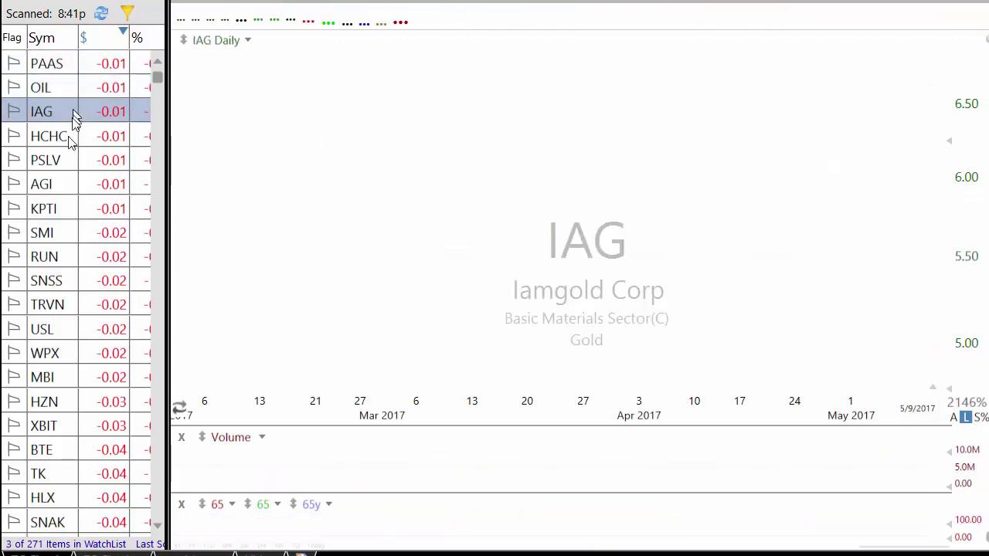
{"action": "left_click", "coordinate": [50, 177]}
{"action": "left_click", "coordinate": [45, 233]}
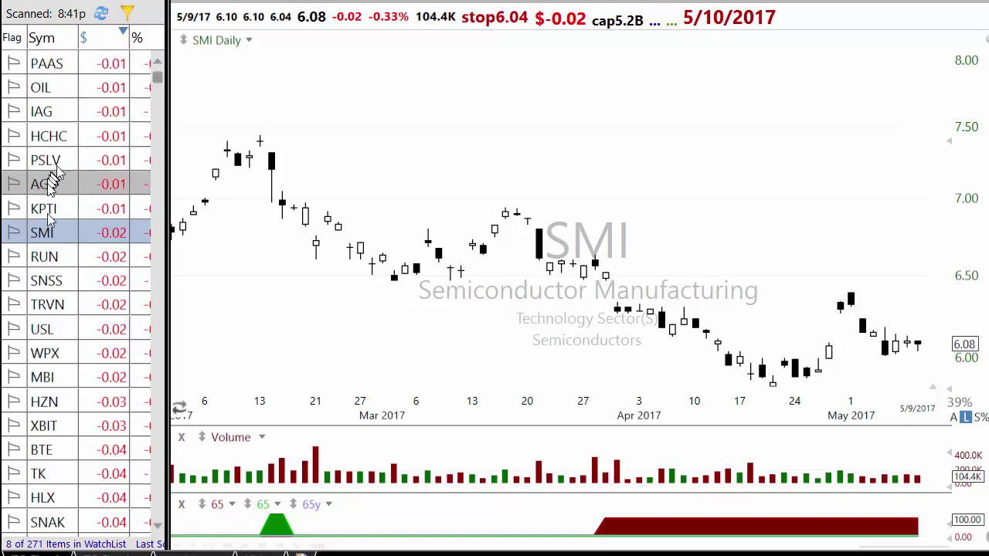
Review the bearish candidates' daily charts from RUN to TK
{"action": "left_click", "coordinate": [51, 258]}
{"action": "key", "text": "Down"}
{"action": "key", "text": "Down"}
{"action": "key", "text": "Down"}
{"action": "key", "text": "Down"}
{"action": "key", "text": "Down"}
{"action": "key", "text": "Down"}
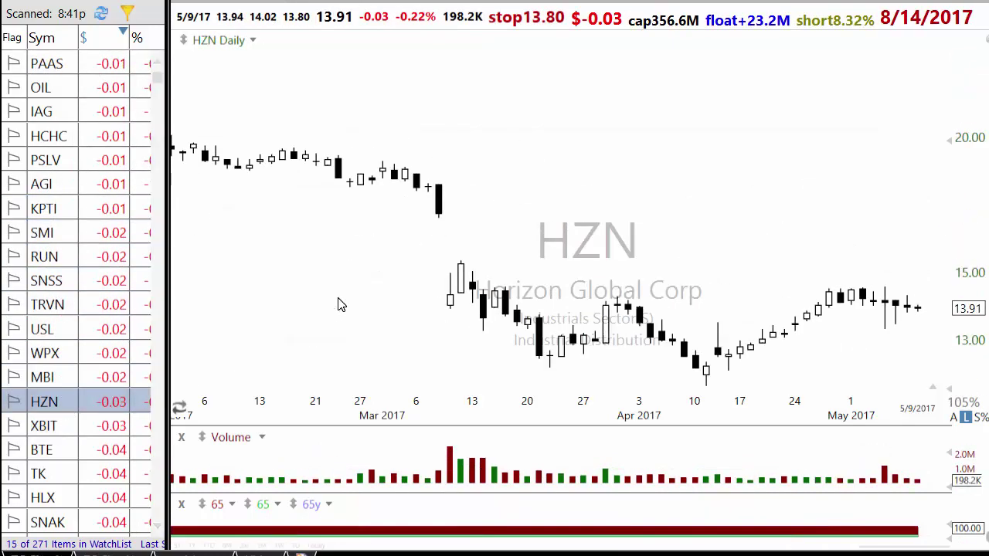
{"action": "key", "text": "Down"}
{"action": "key", "text": "Down"}
{"action": "key", "text": "Down"}
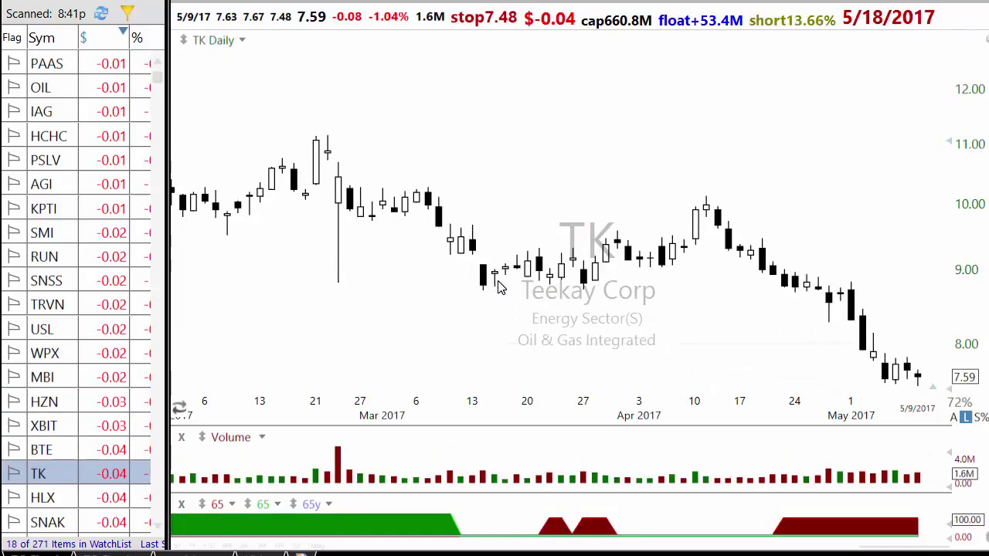
Show a longer period on TK's daily chart and read the price and volume data of the 5/1/17 bar
{"action": "scroll", "coordinate": [525, 282], "scroll_direction": "down", "scroll_amount": 2}
{"action": "left_click", "coordinate": [864, 316]}
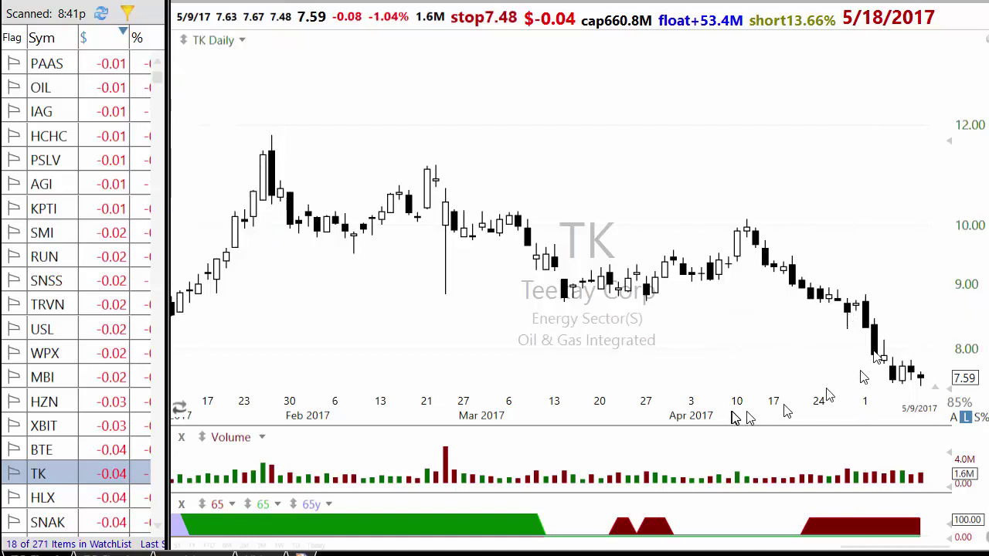
{"action": "left_click", "coordinate": [865, 306]}
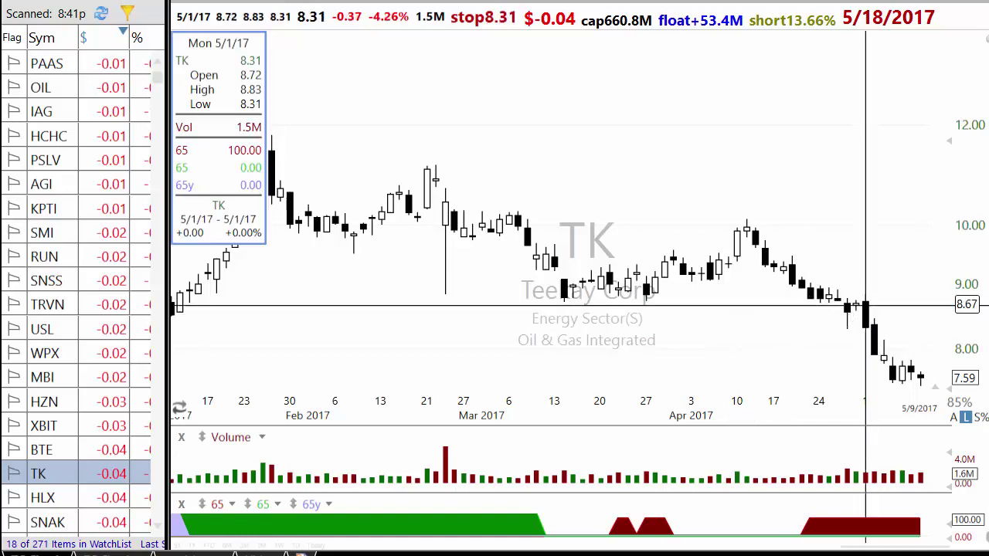
{"action": "left_click", "coordinate": [866, 483]}
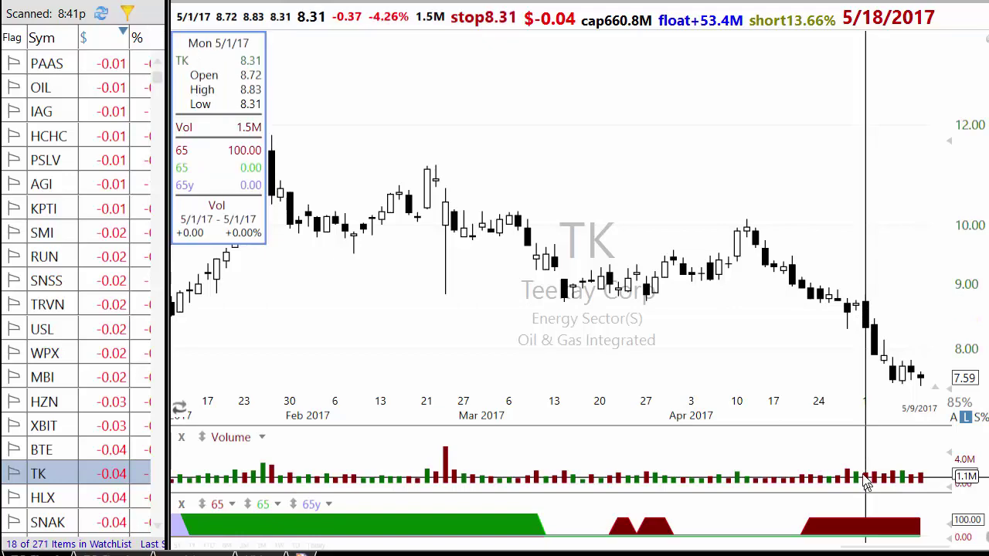
{"action": "left_click", "coordinate": [865, 316]}
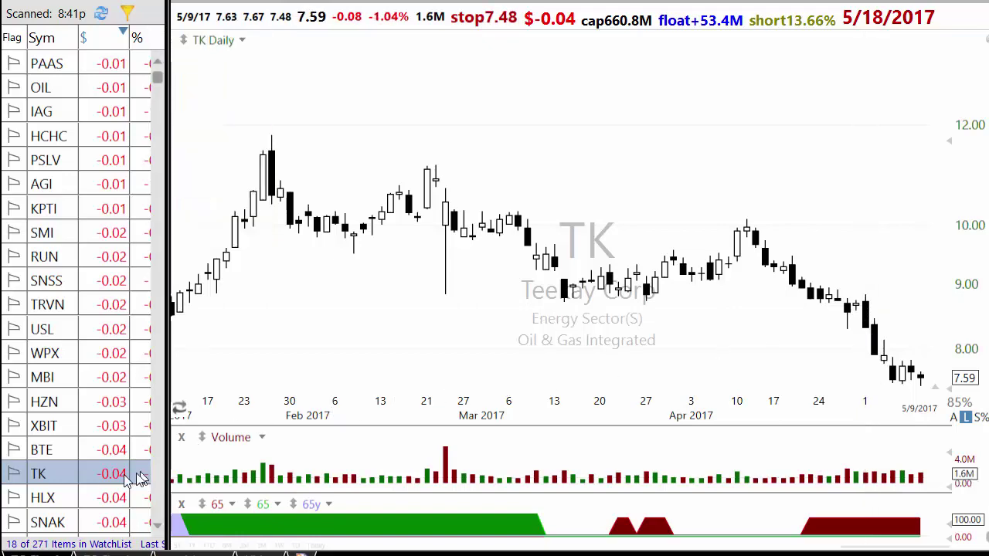
Review the bearish scan's daily charts from HLX to WFT
{"action": "left_click", "coordinate": [106, 495]}
{"action": "key", "text": "Down"}
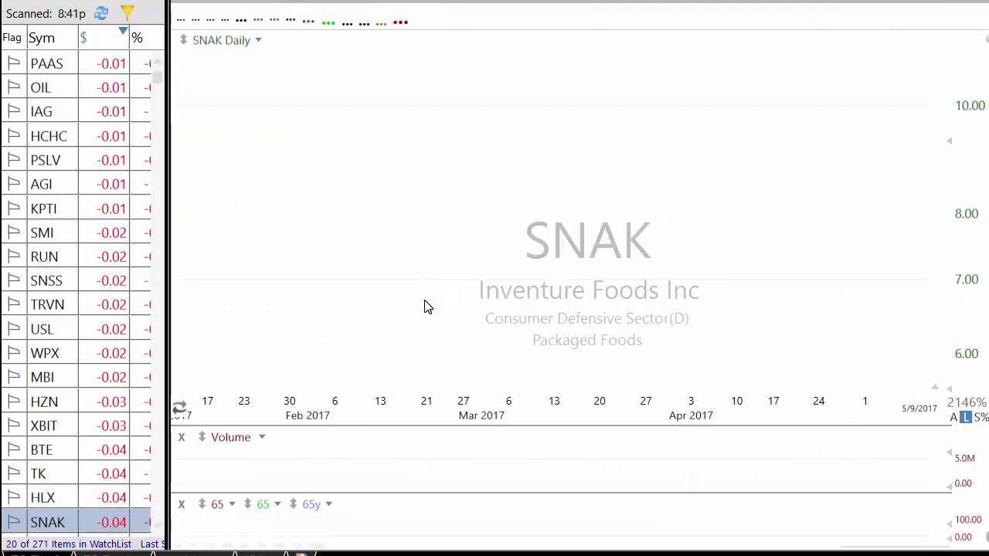
{"action": "key", "text": "Down"}
{"action": "key", "text": "Down"}
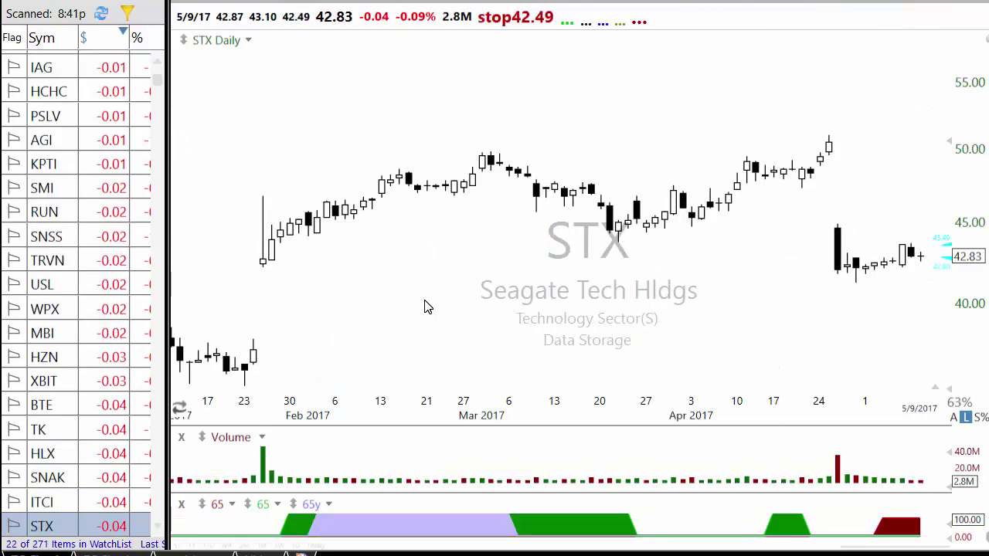
{"action": "key", "text": "Down"}
{"action": "key", "text": "Down"}
{"action": "key", "text": "Down"}
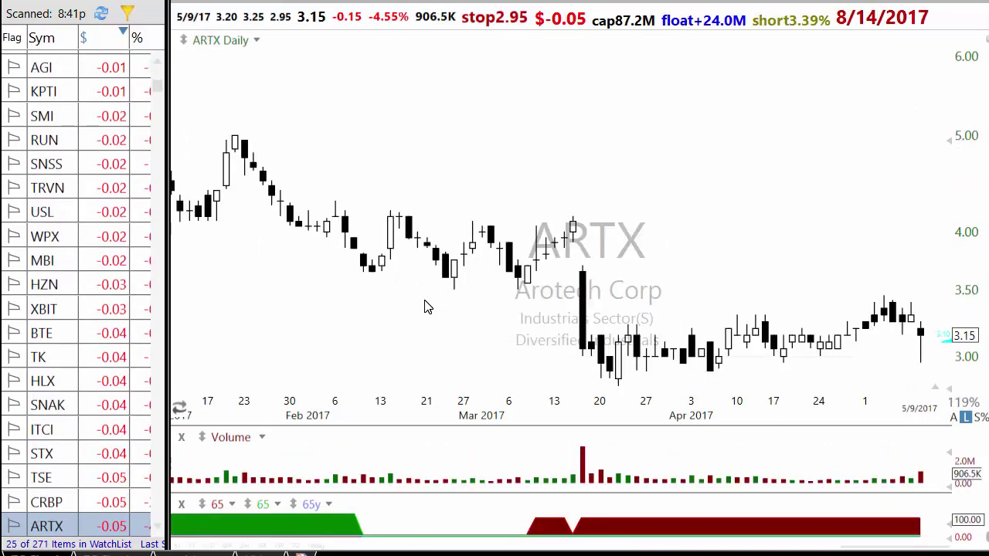
{"action": "key", "text": "Down"}
{"action": "key", "text": "Down"}
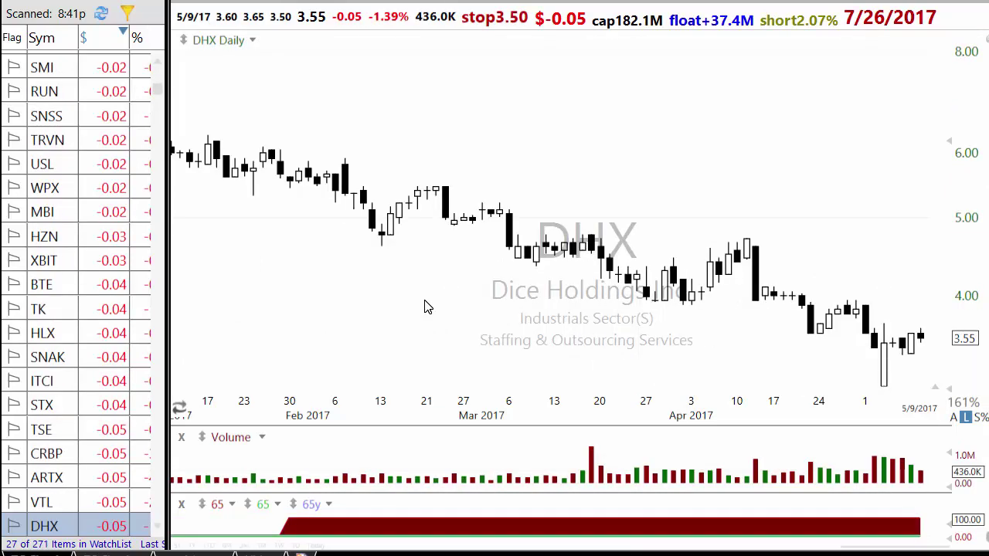
{"action": "key", "text": "Down"}
{"action": "key", "text": "Down"}
{"action": "key", "text": "Down"}
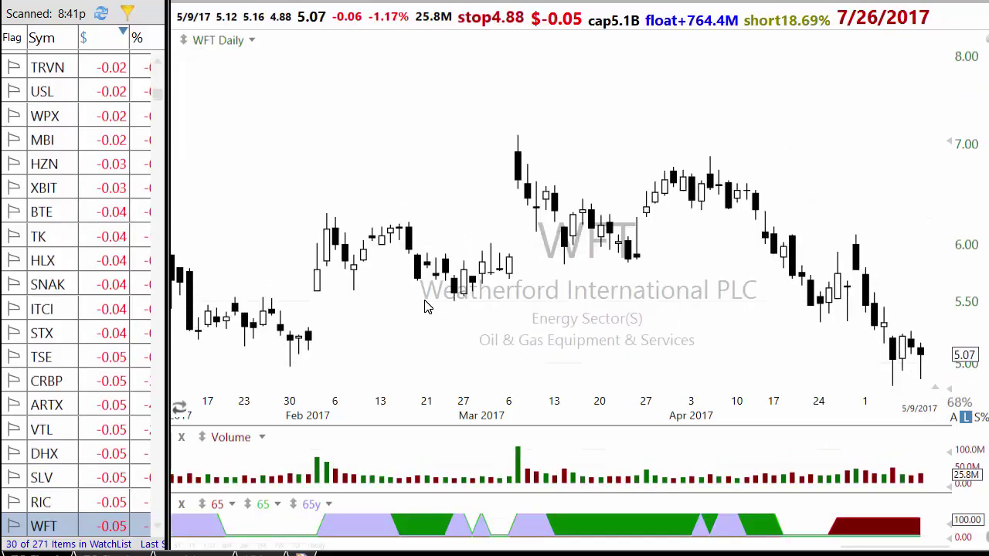
Continue through the bearish scan's daily charts from FCN to DRD
{"action": "key", "text": "Down"}
{"action": "key", "text": "Down"}
{"action": "key", "text": "Down"}
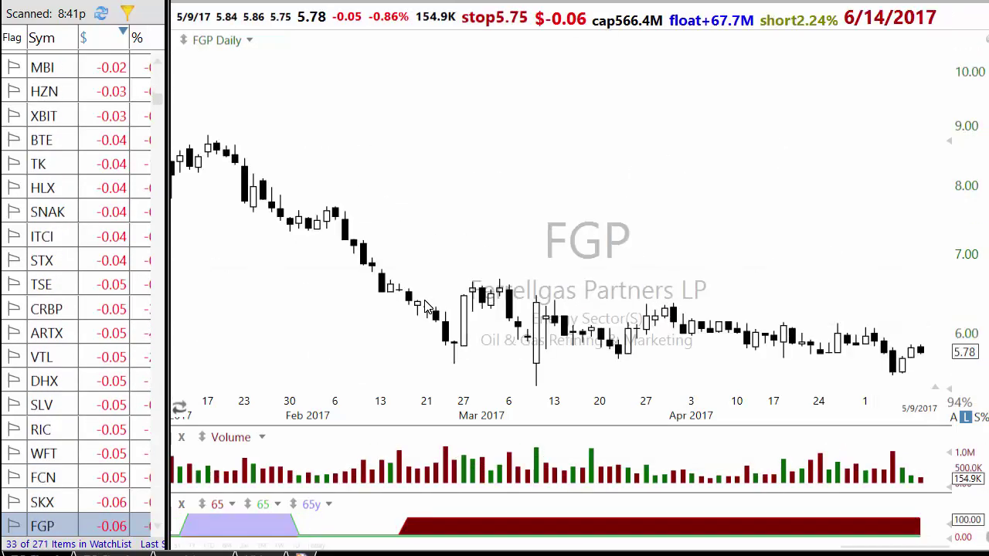
{"action": "key", "text": "Down"}
{"action": "key", "text": "Down"}
{"action": "key", "text": "Down"}
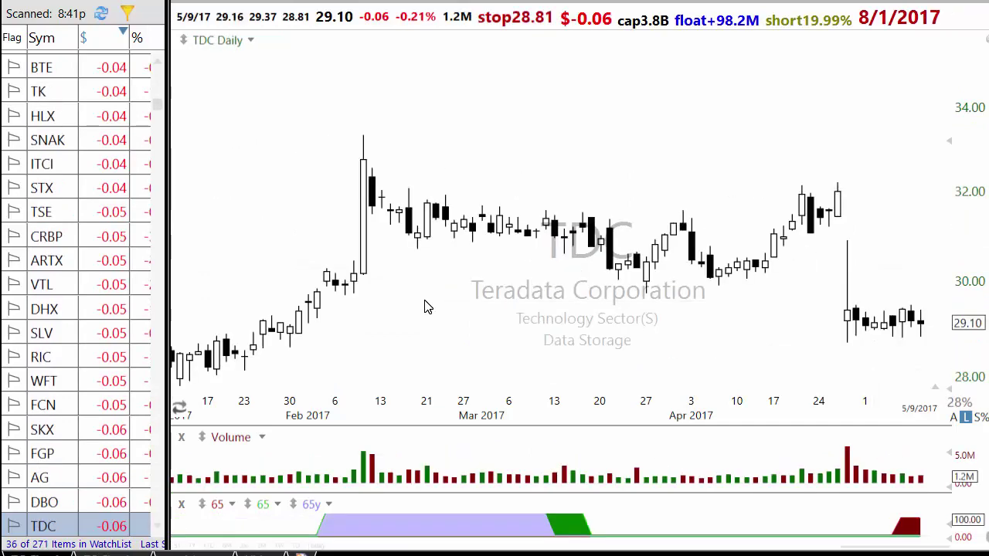
{"action": "key", "text": "Down"}
{"action": "key", "text": "Down"}
{"action": "key", "text": "Down"}
{"action": "key", "text": "Down"}
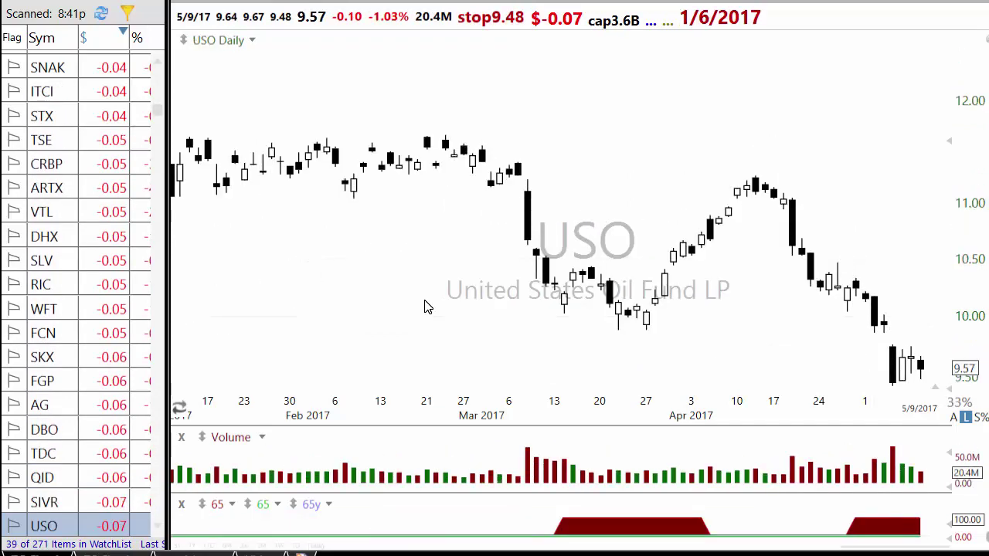
{"action": "key", "text": "Down"}
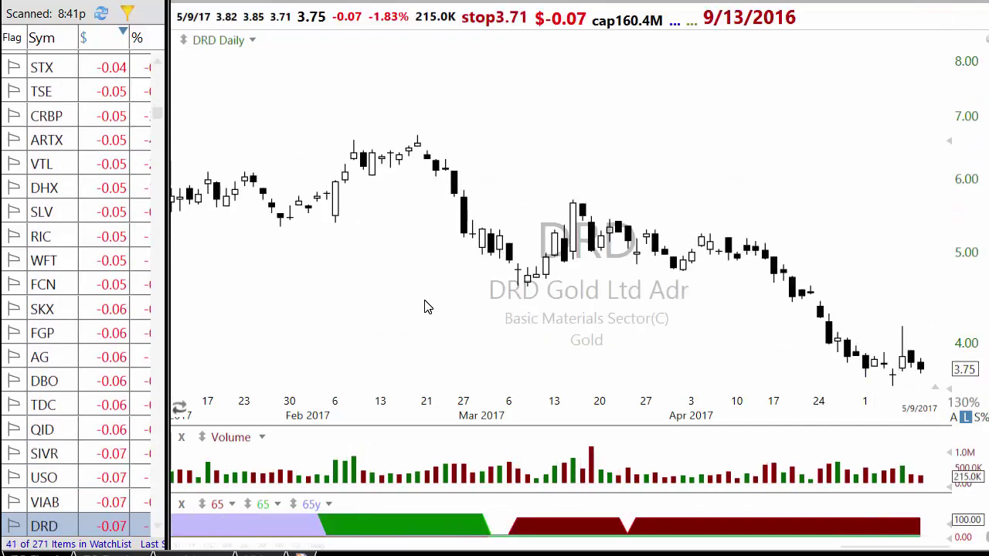